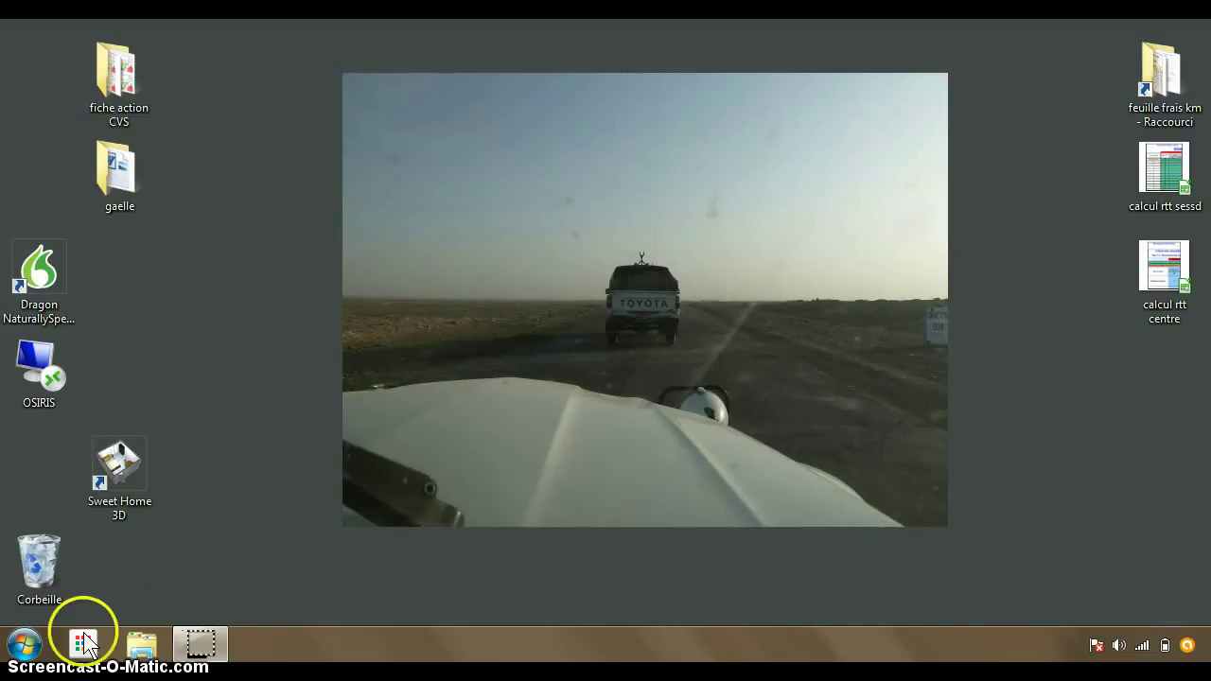
Launch Firefox and go to the ergonotredame.free.fr site
left_click(24, 647)
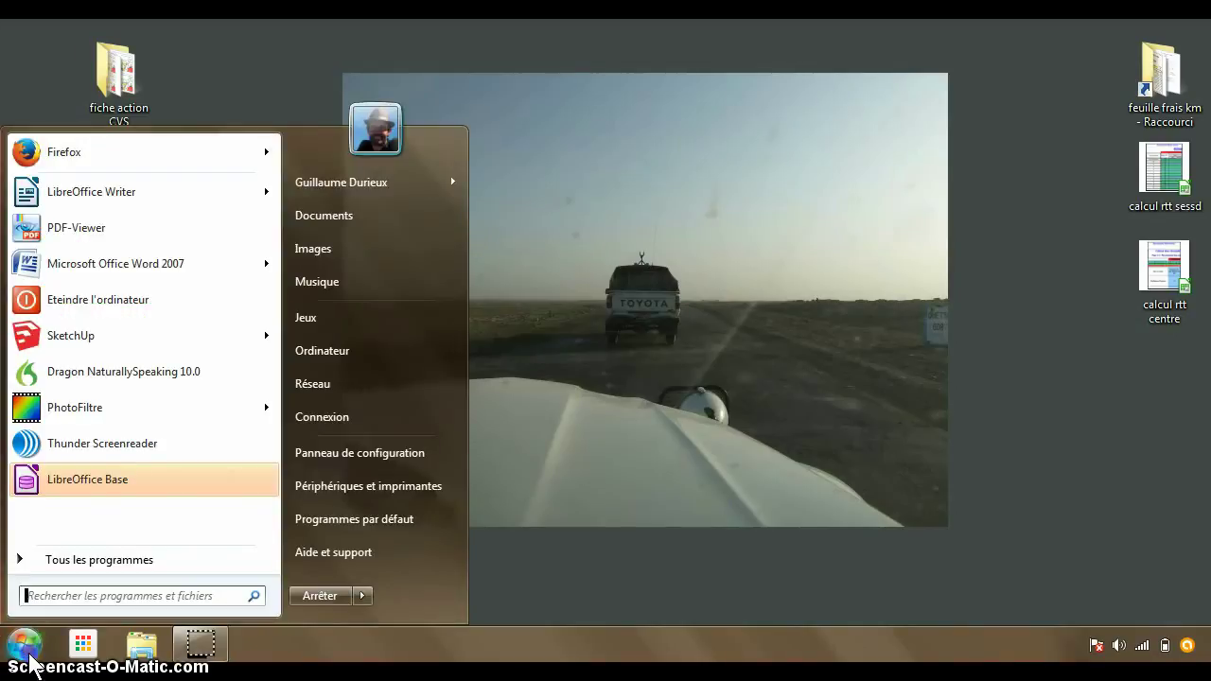
left_click(83, 153)
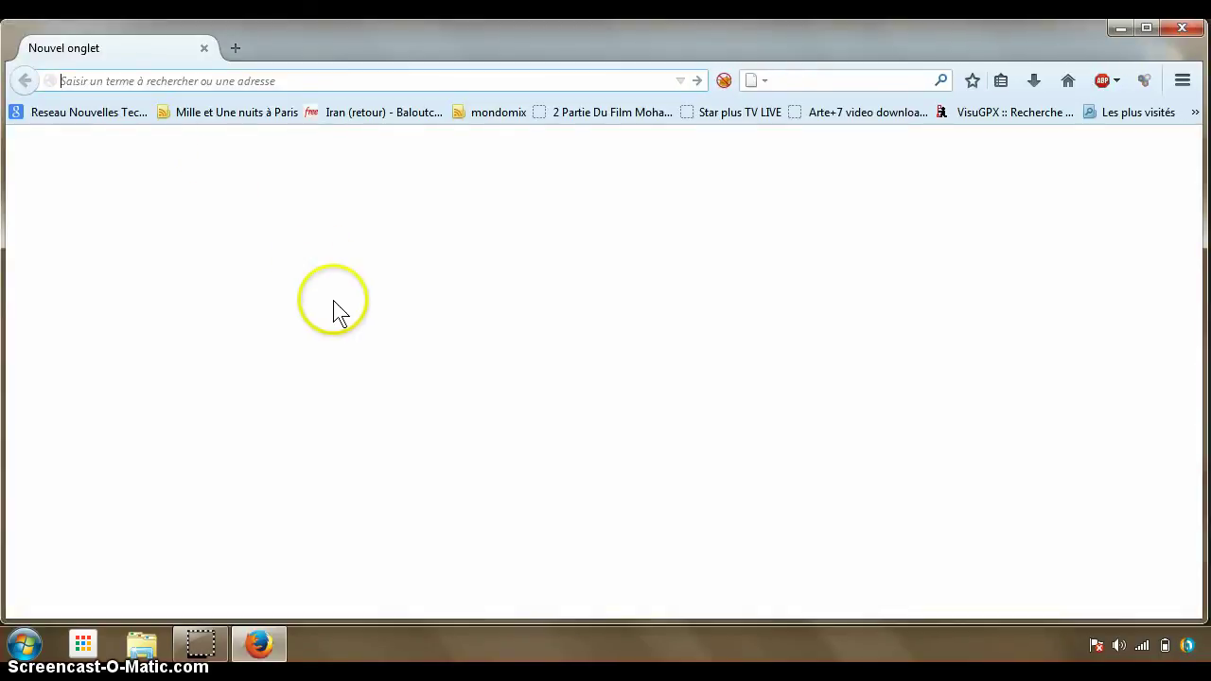
type("ergonotredame.free.fr/")
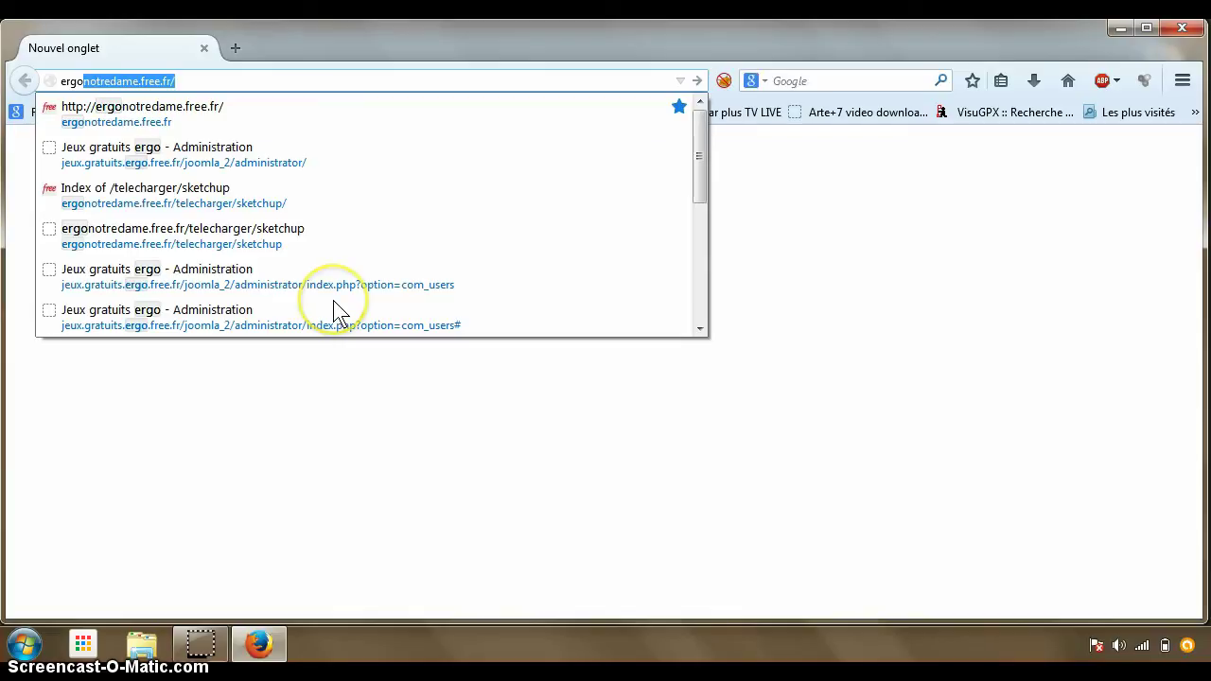
left_click(162, 112)
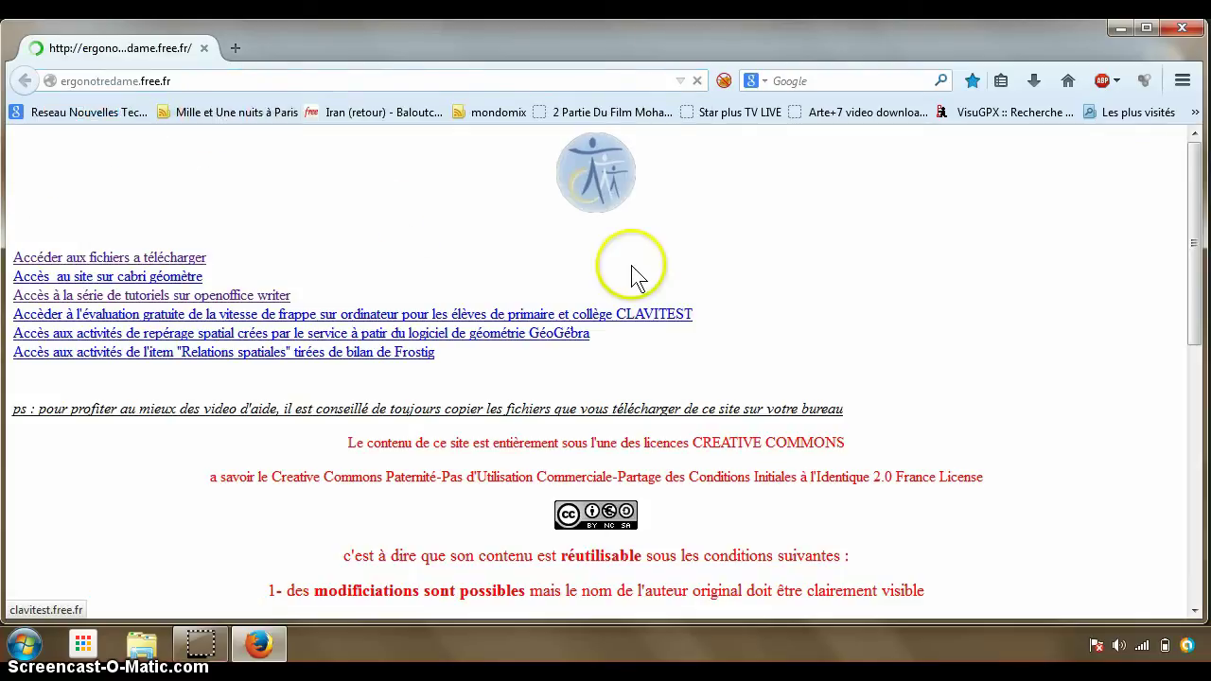
Open the downloads page, then the sketchup/ folder containing plan papier tuto.jpg
left_click(95, 259)
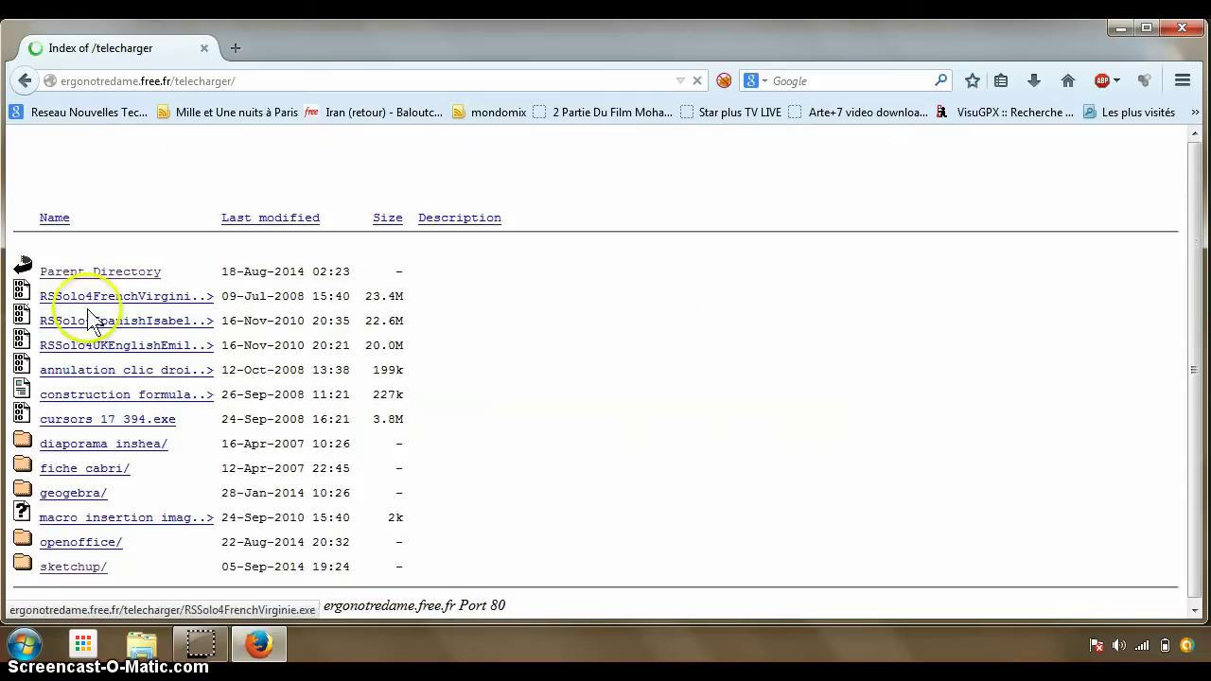
left_click_drag(67, 464, 68, 594)
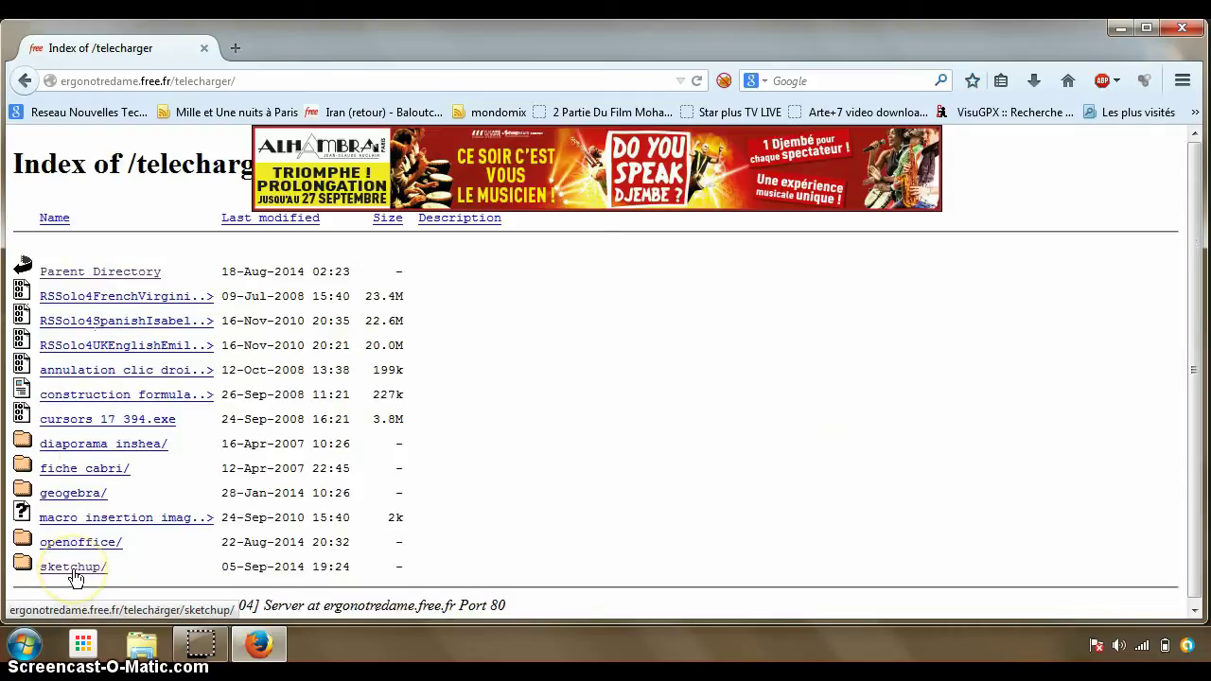
left_click(75, 573)
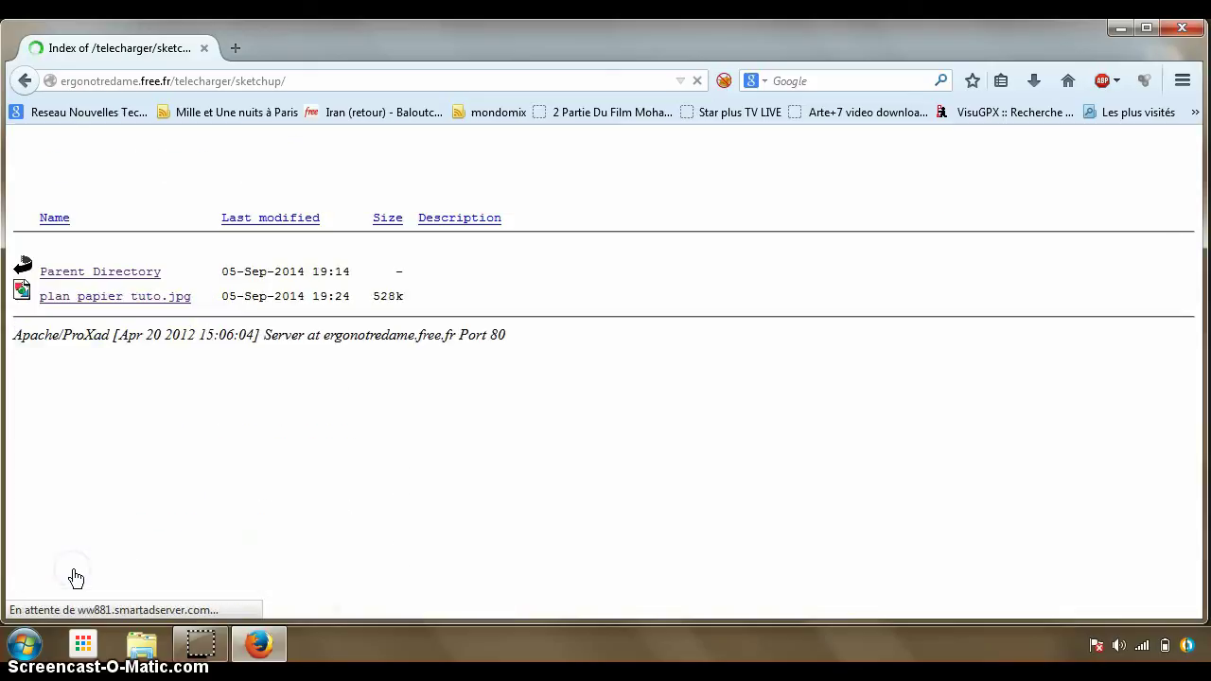
left_click(132, 298)
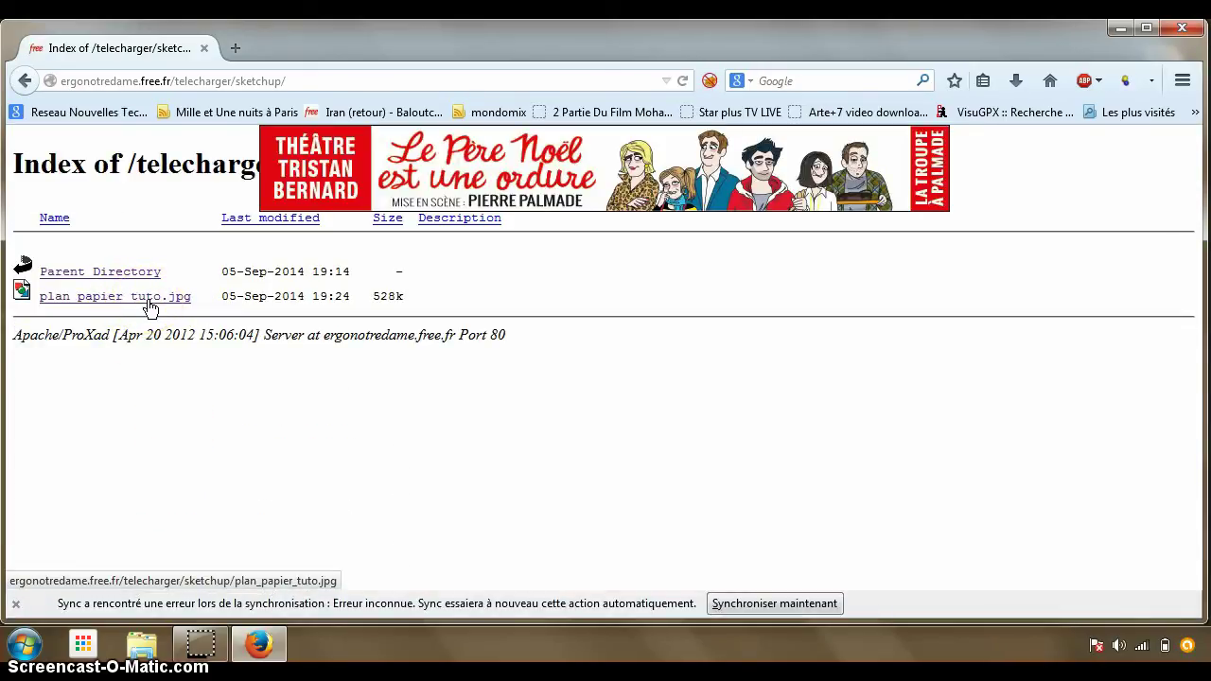
left_click(150, 306)
Save the linked plan image to the Bureau folder as plan_papier_tuto.jpg
right_click(150, 306)
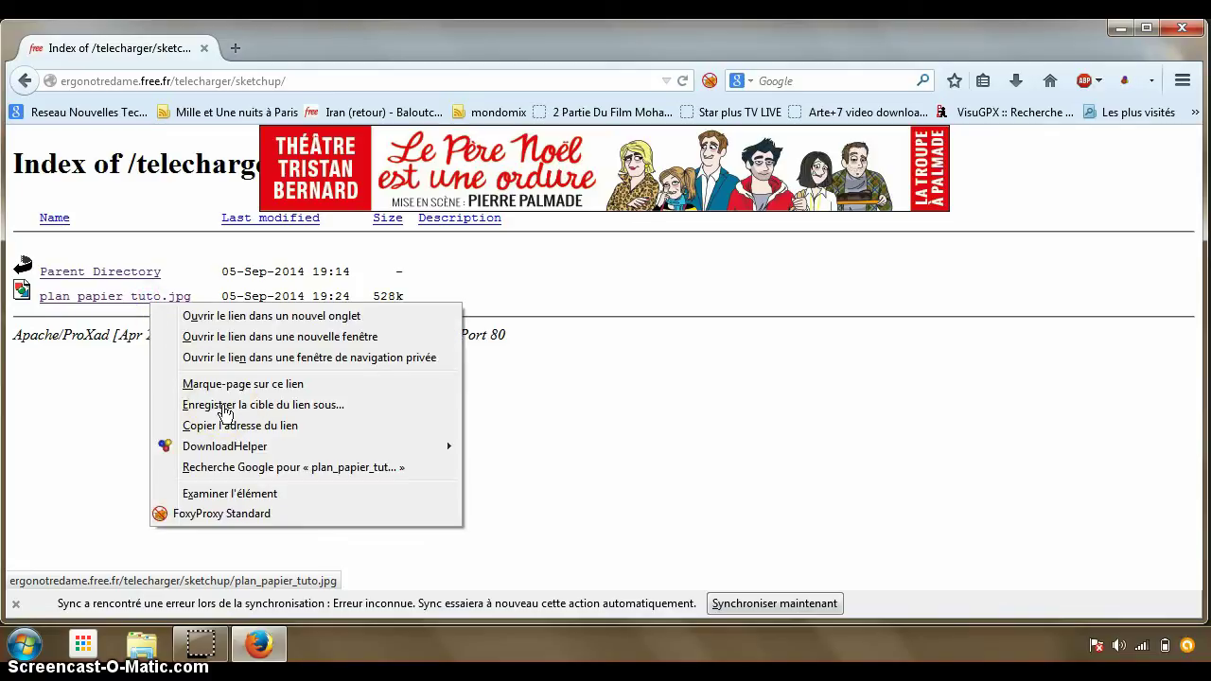
left_click(224, 407)
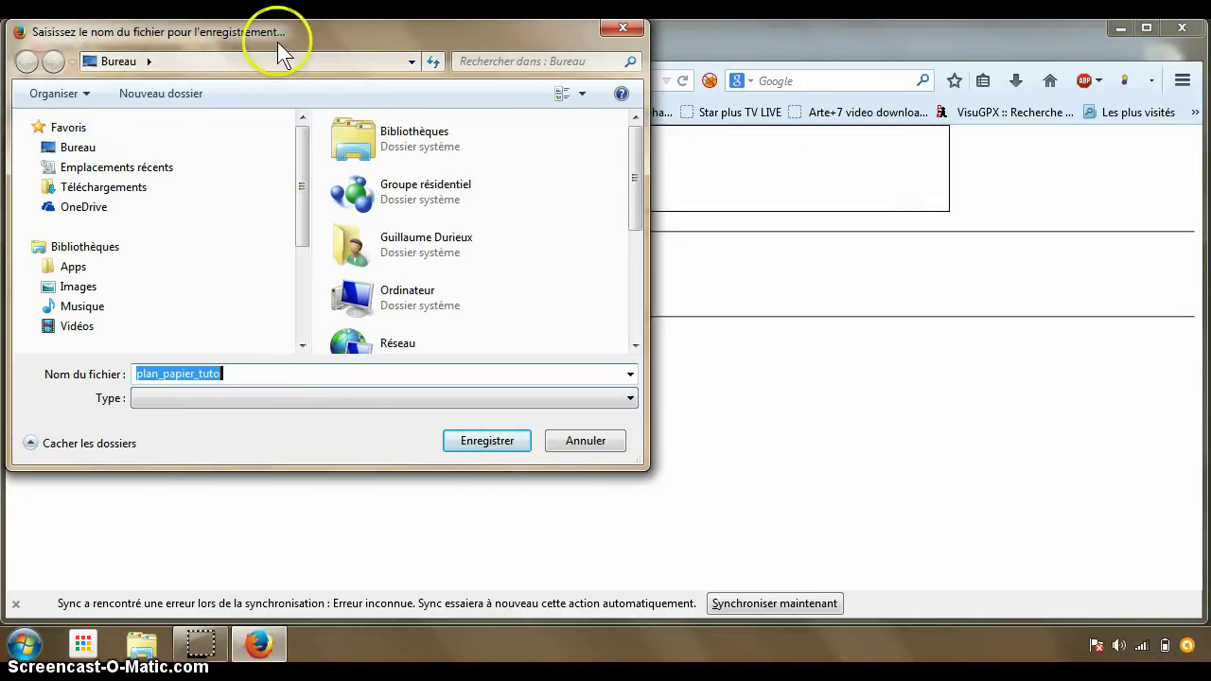
left_click(249, 376)
type(".jp")
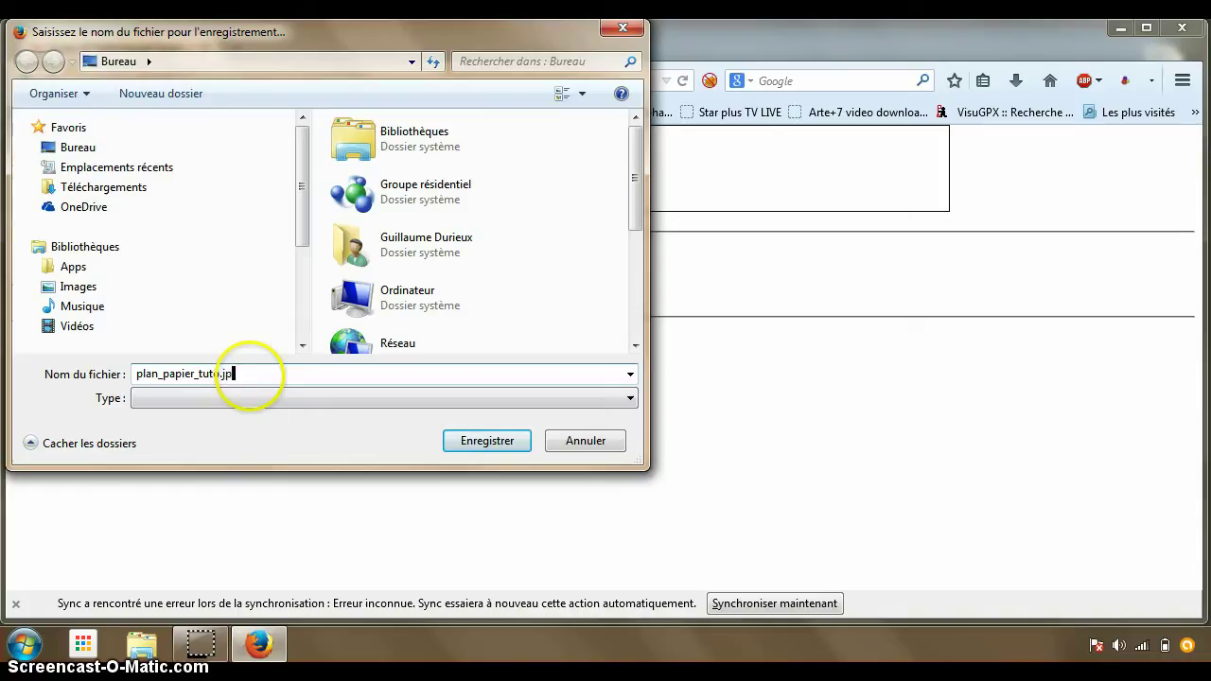
type("g")
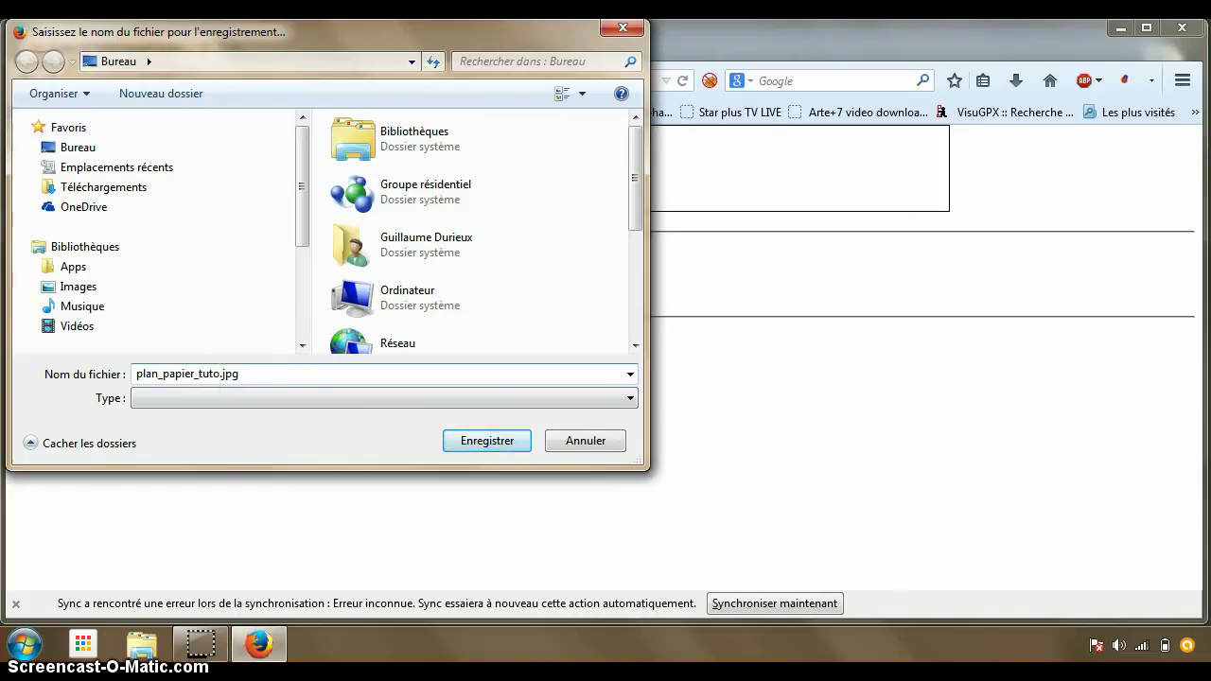
left_click(480, 444)
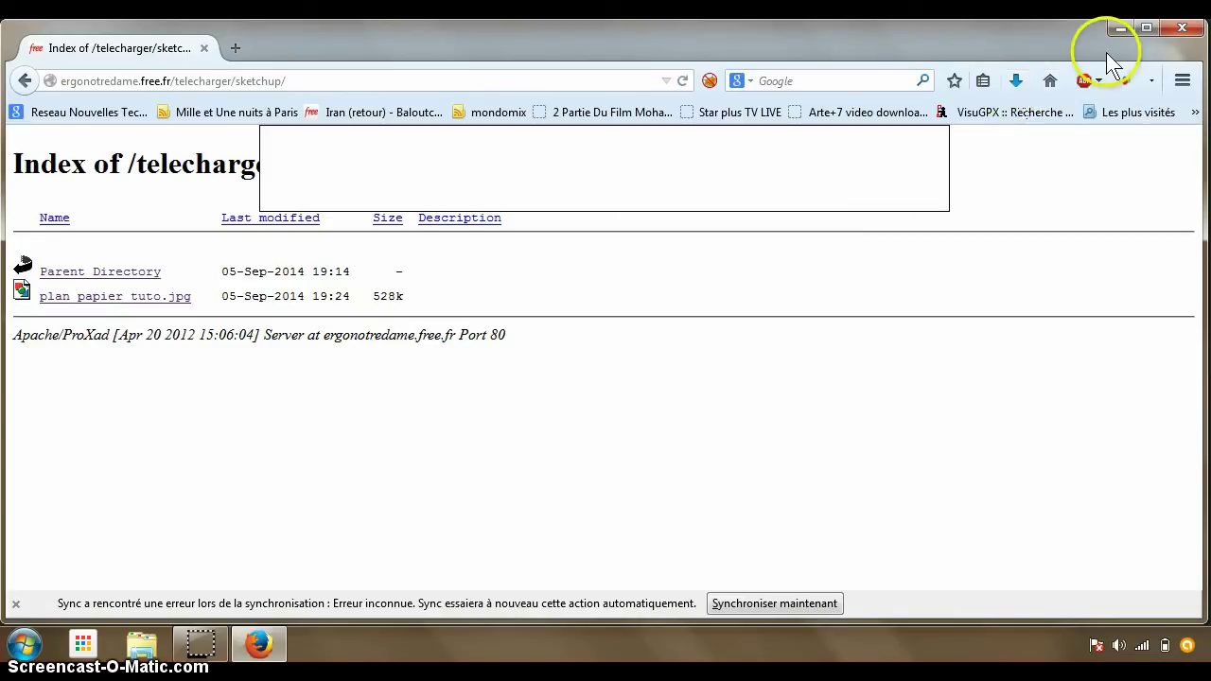
Close Firefox, open plan_papier_tuto.jpg in PhotoFiltre, then minimise PhotoFiltre
left_click(1179, 31)
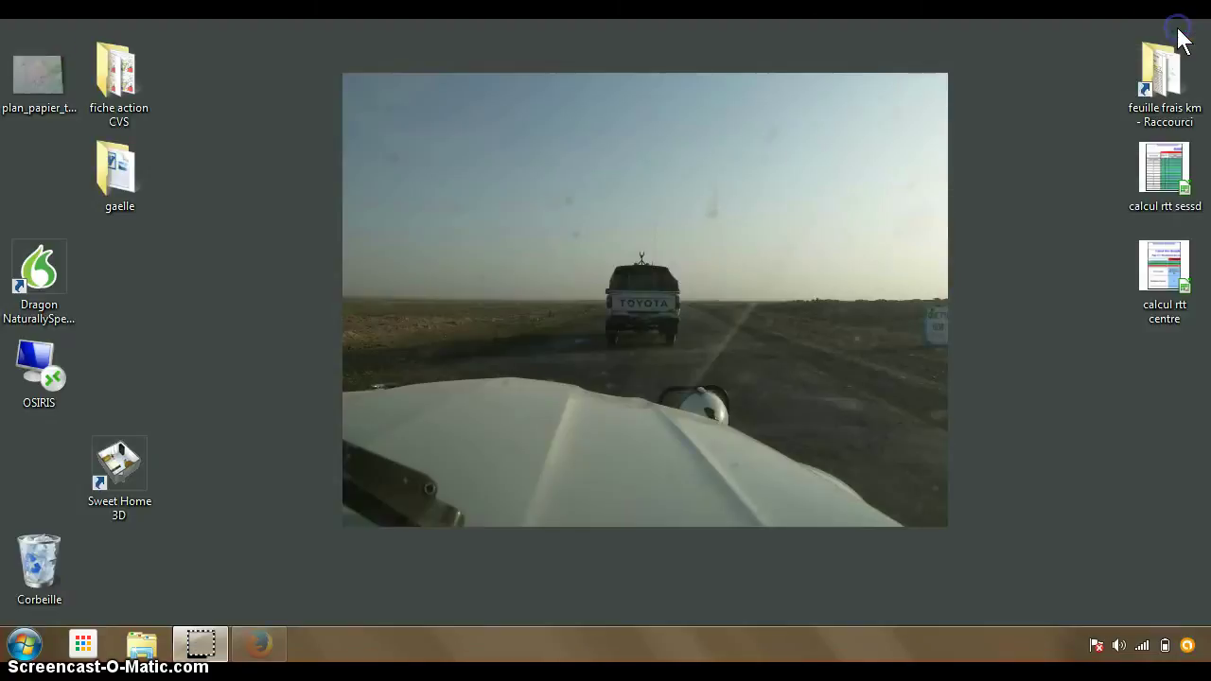
double_click(38, 96)
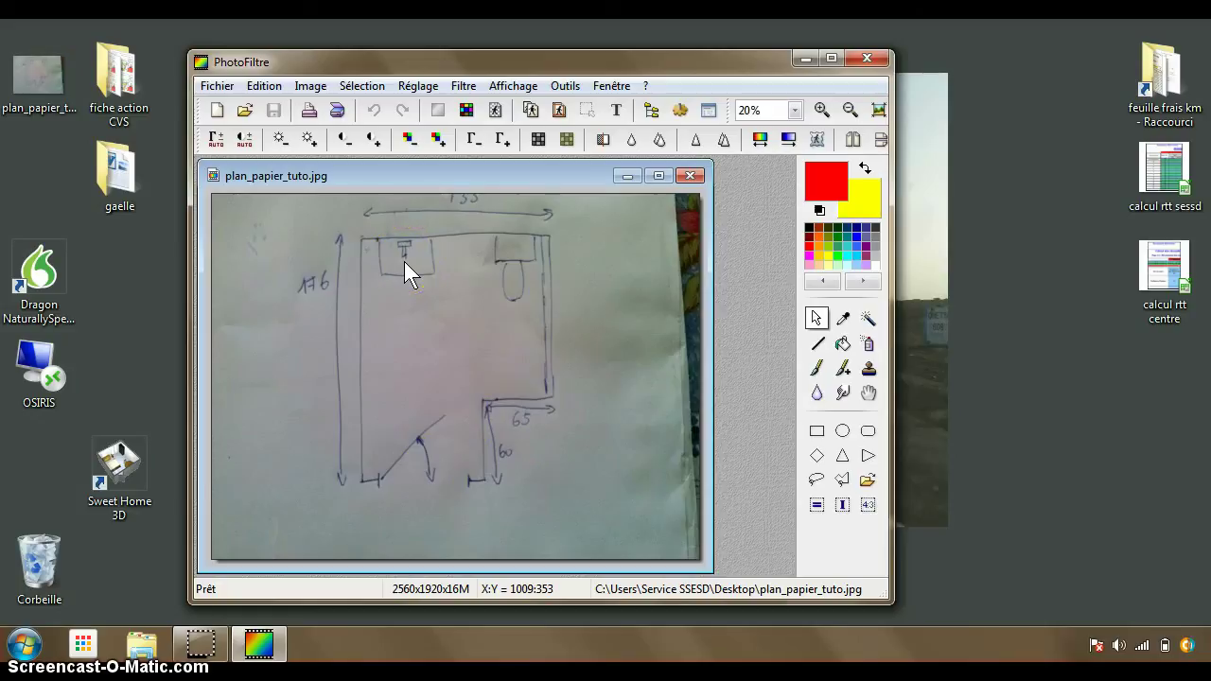
left_click(415, 232)
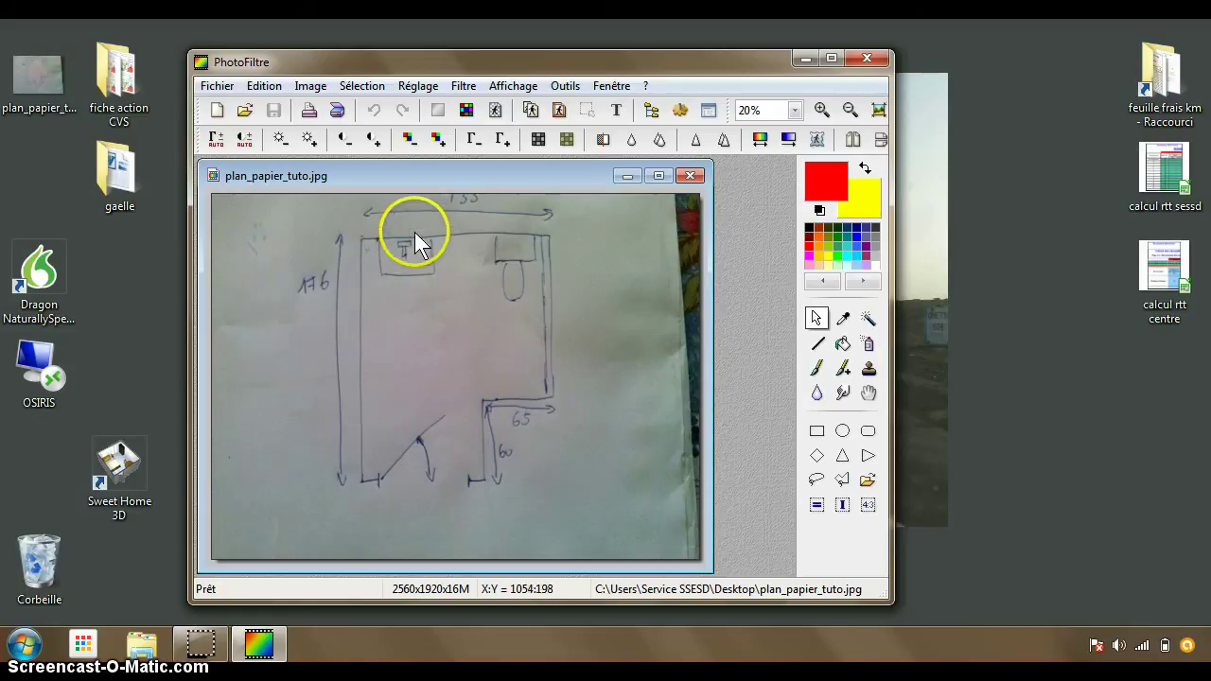
left_click(396, 238)
left_click(418, 243)
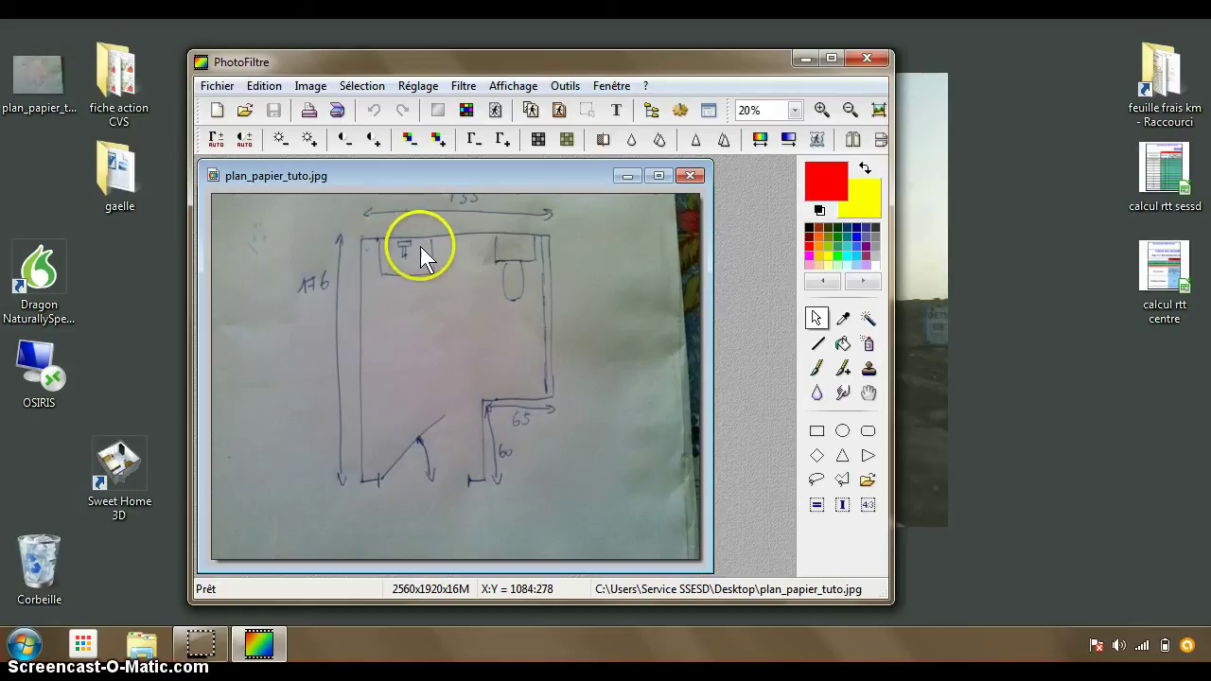
left_click(406, 259)
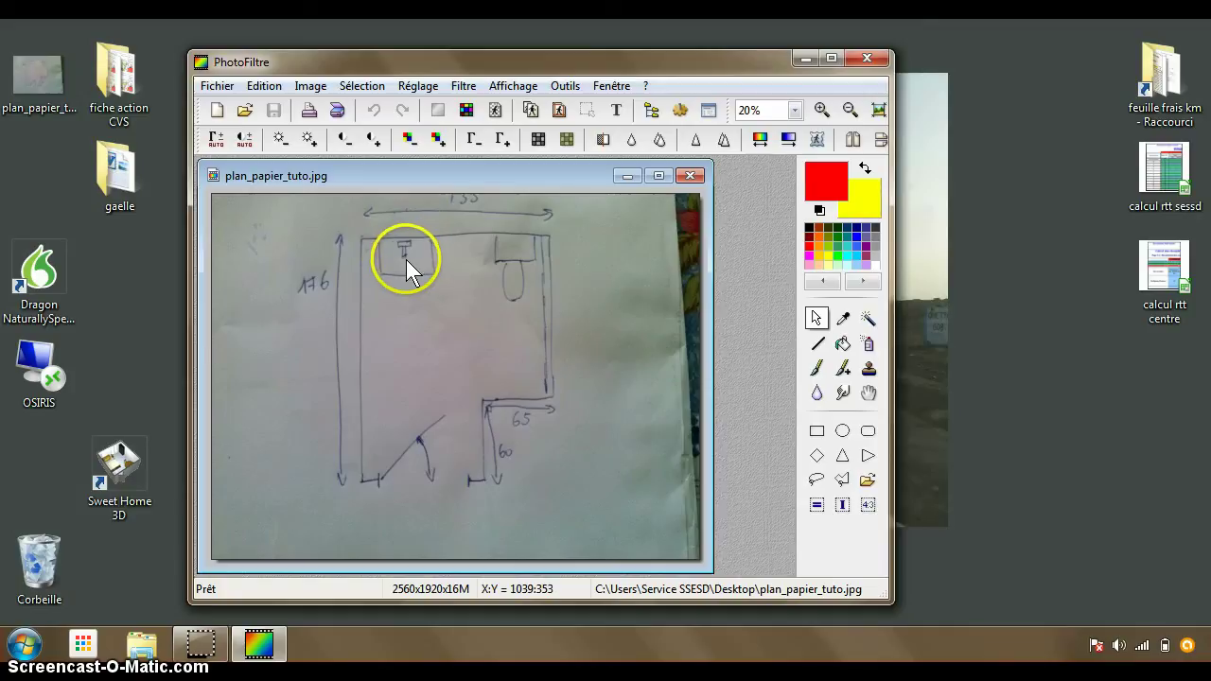
left_click(399, 232)
left_click(804, 59)
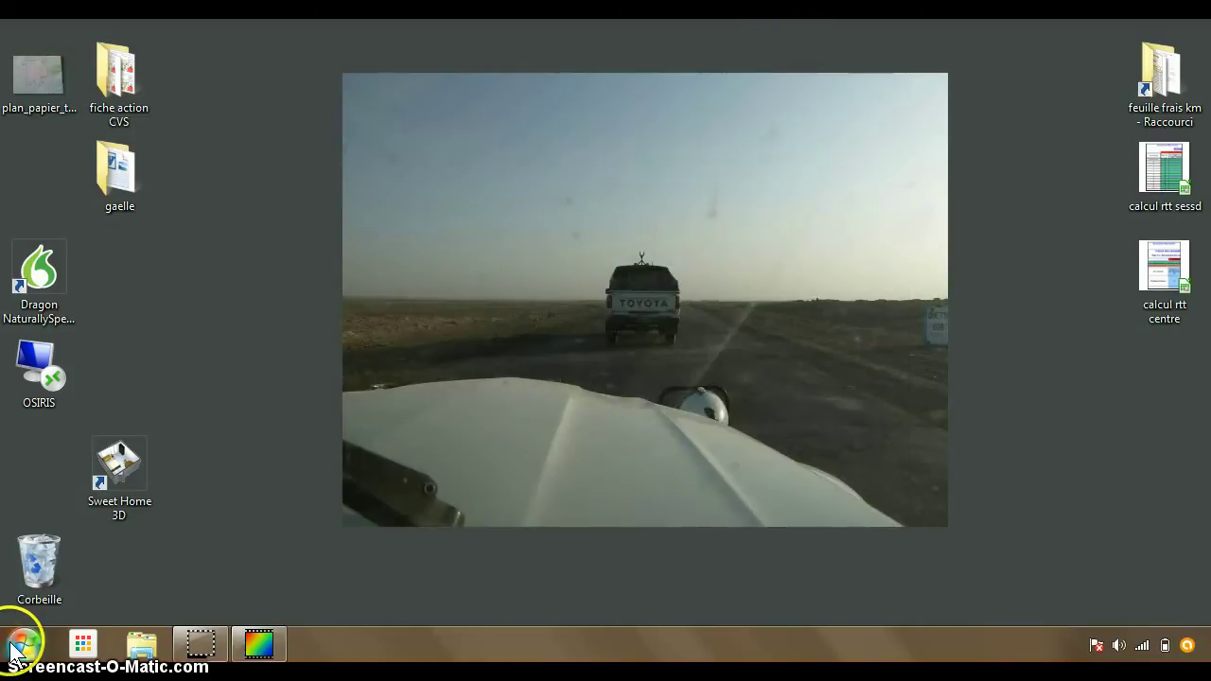
Launch SketchUp and delete the default person figure from the new model
left_click(17, 647)
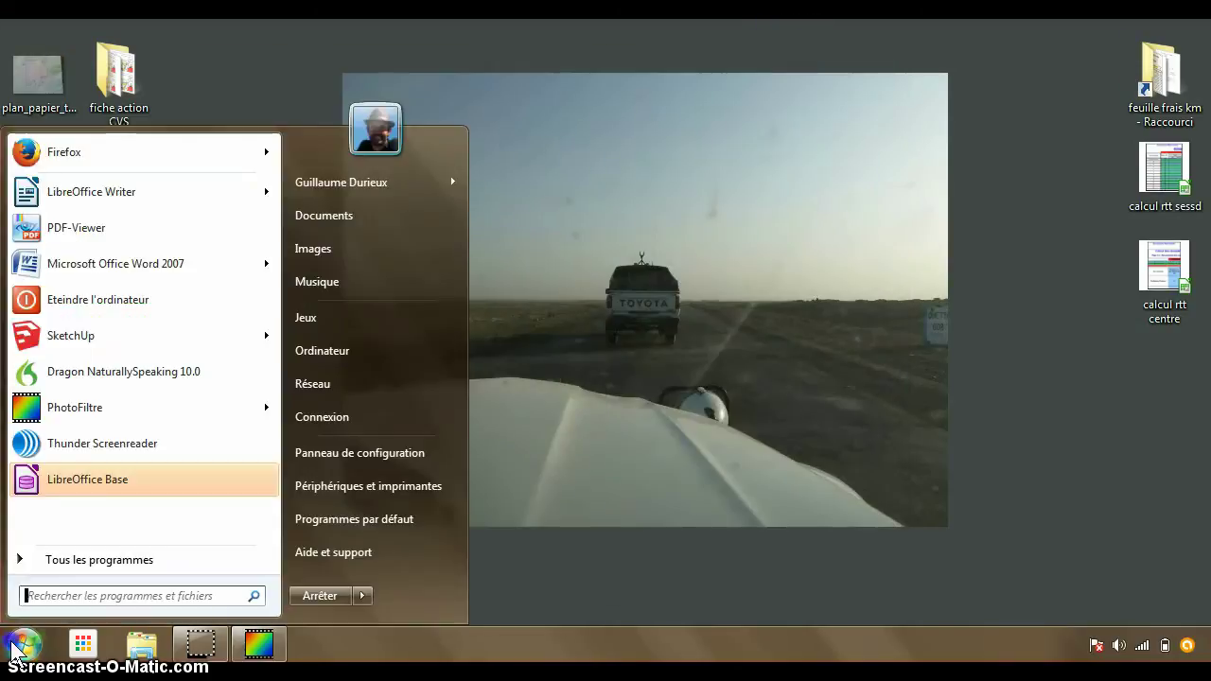
left_click(71, 335)
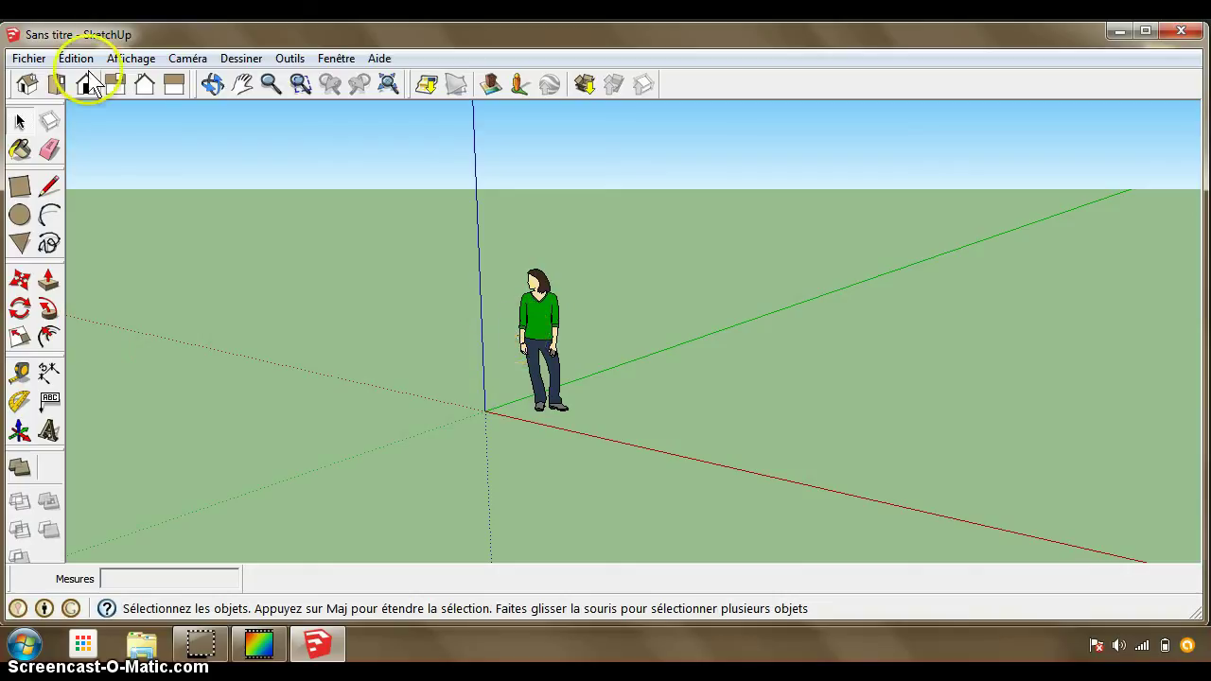
left_click(28, 123)
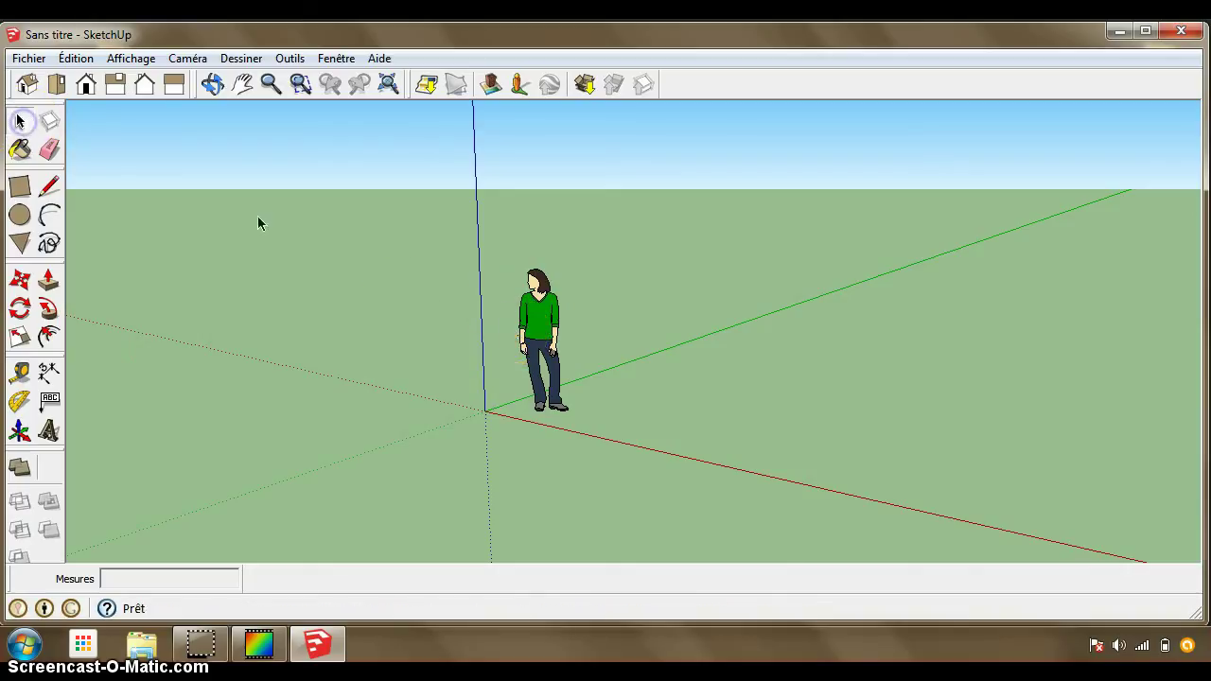
left_click(539, 329)
left_click(568, 332)
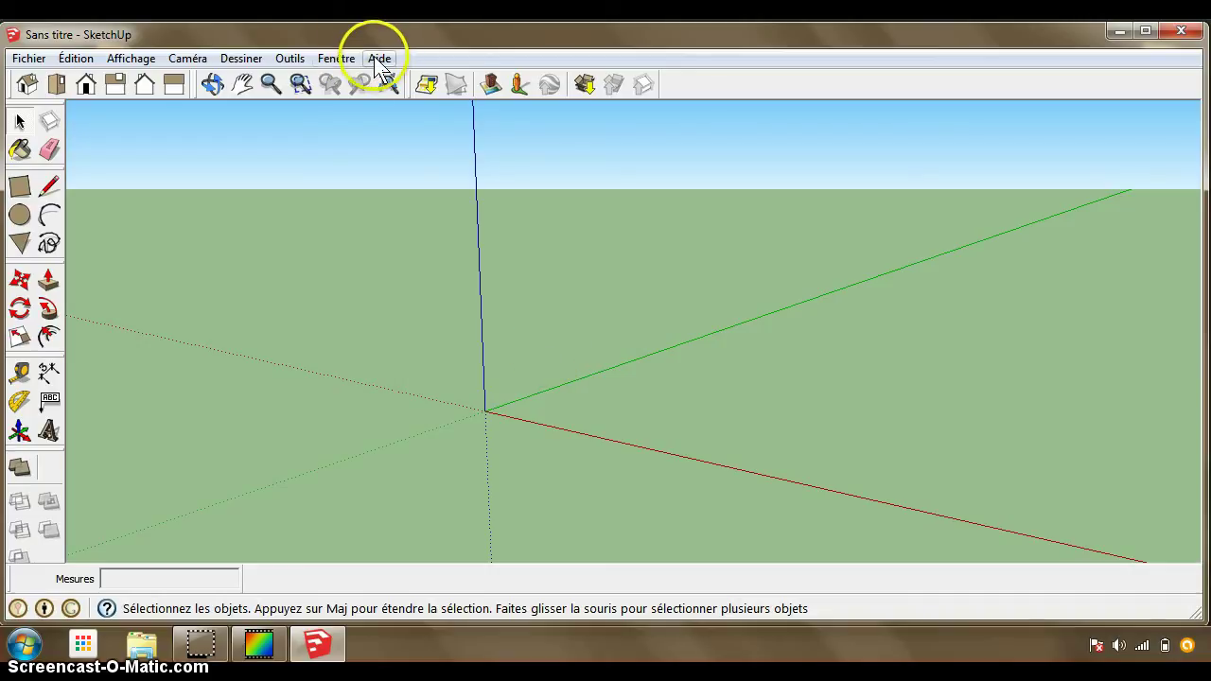
Change the model's length unit from Mètres to Centimètres in Model Info > Units
left_click(337, 58)
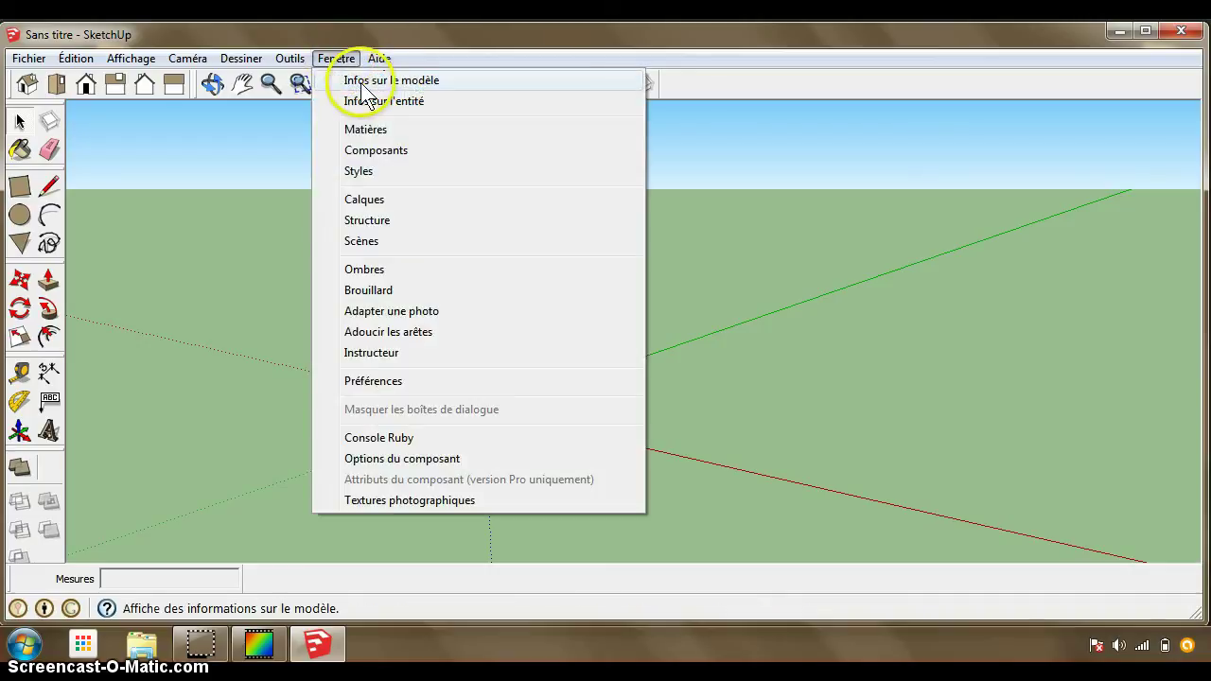
left_click(377, 81)
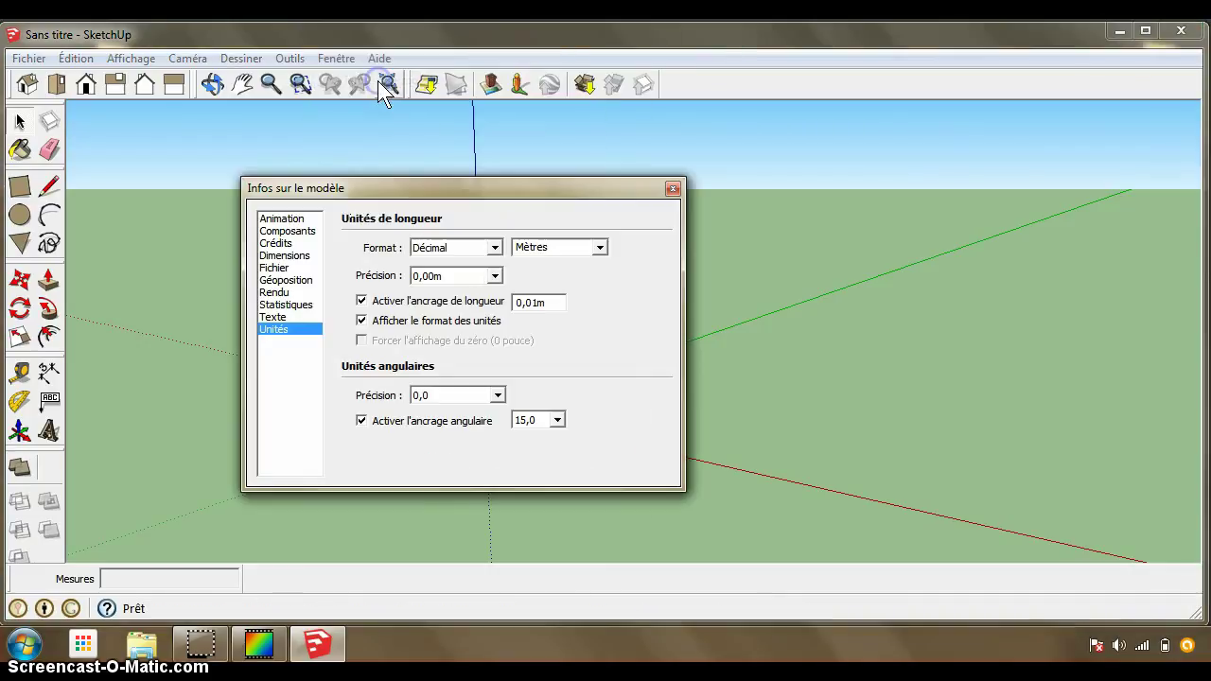
left_click(600, 248)
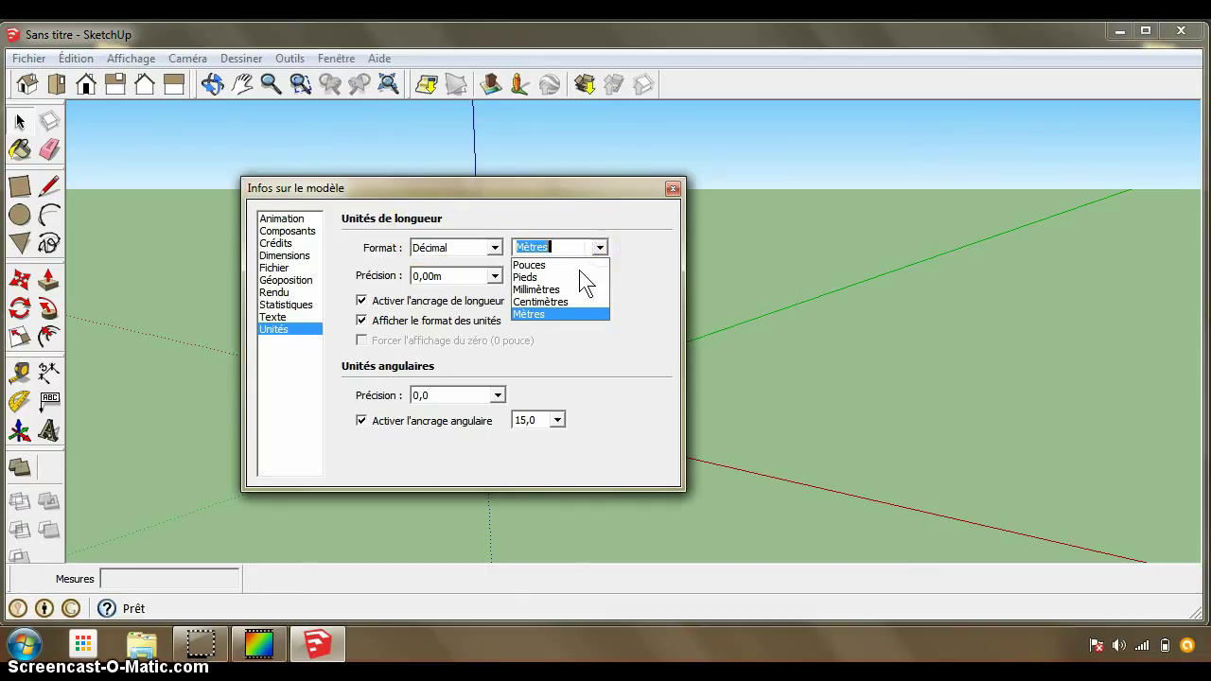
left_click(563, 301)
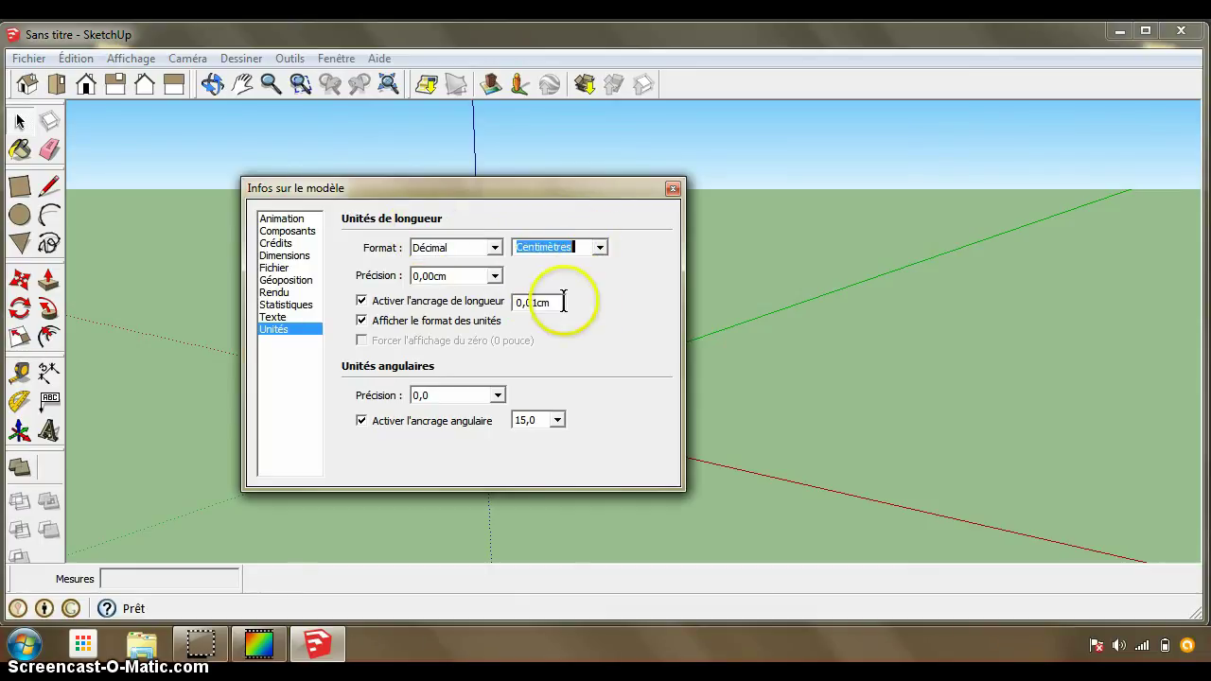
left_click(674, 188)
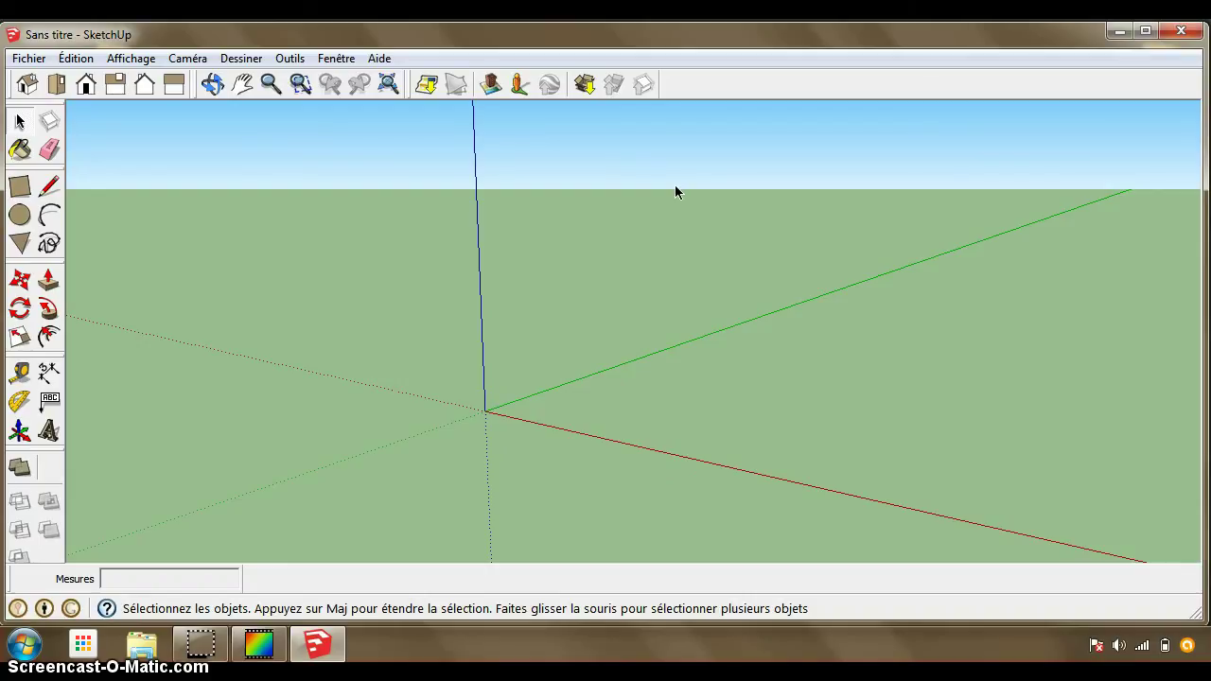
left_click(261, 645)
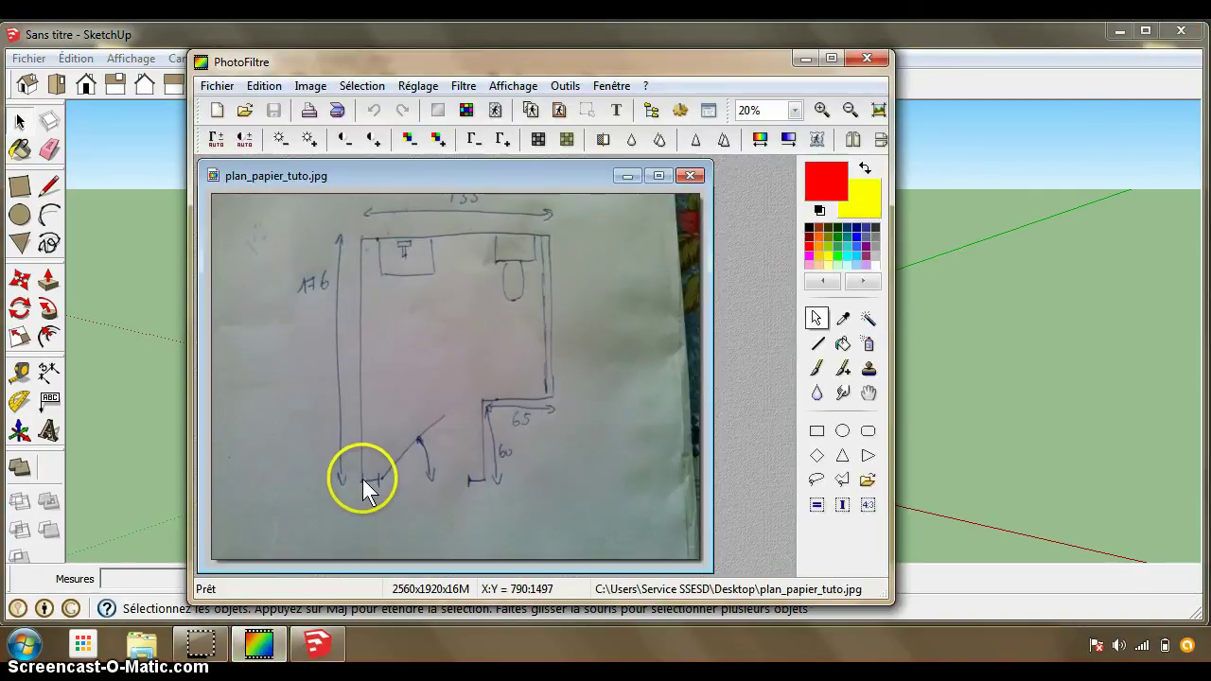
left_click(993, 333)
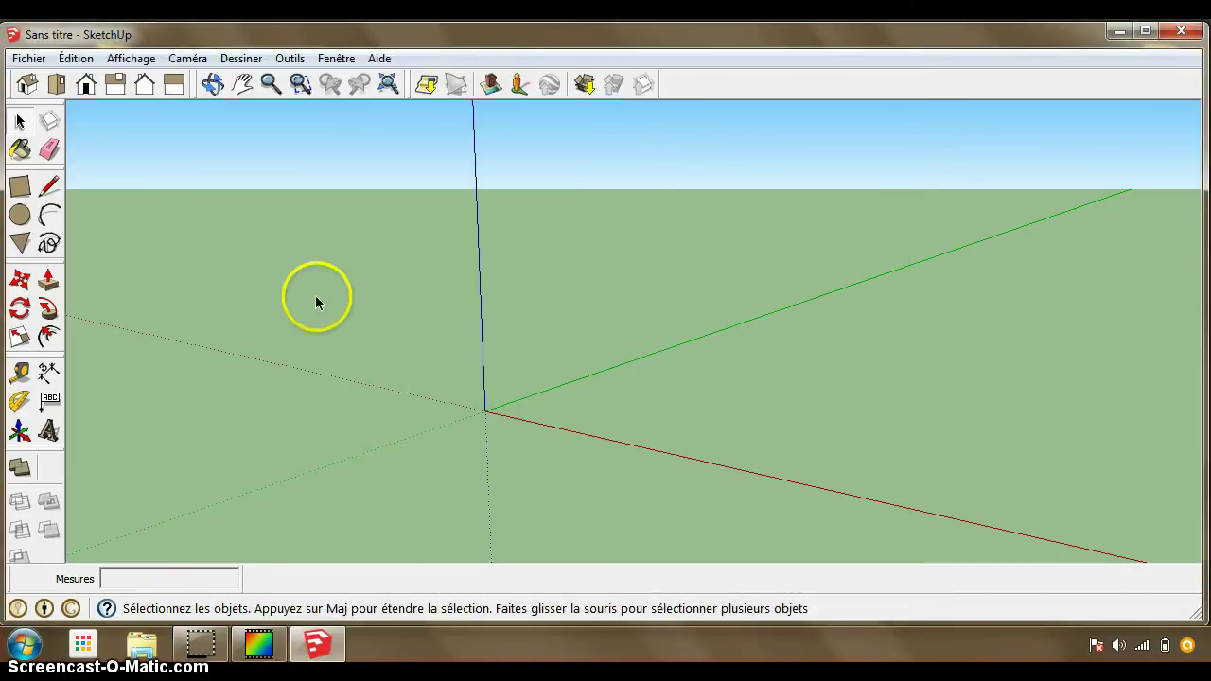
Start a rectangle at the axes origin and drag out its opposite corner
left_click(18, 189)
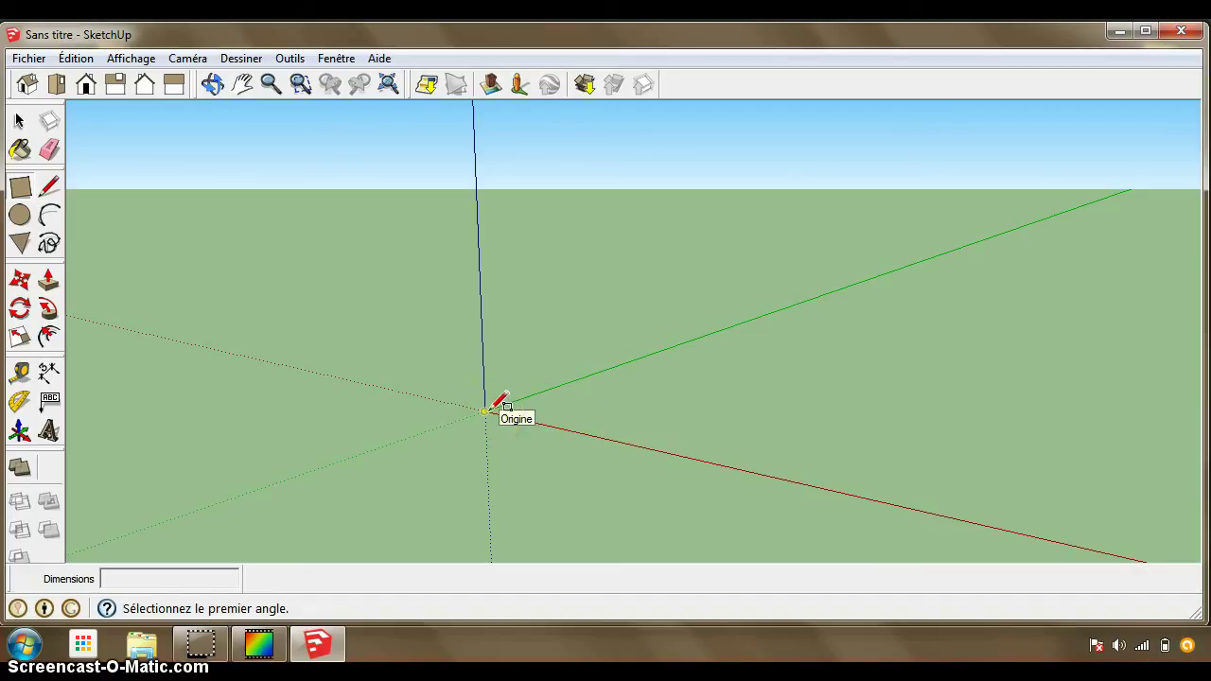
left_click(44, 201)
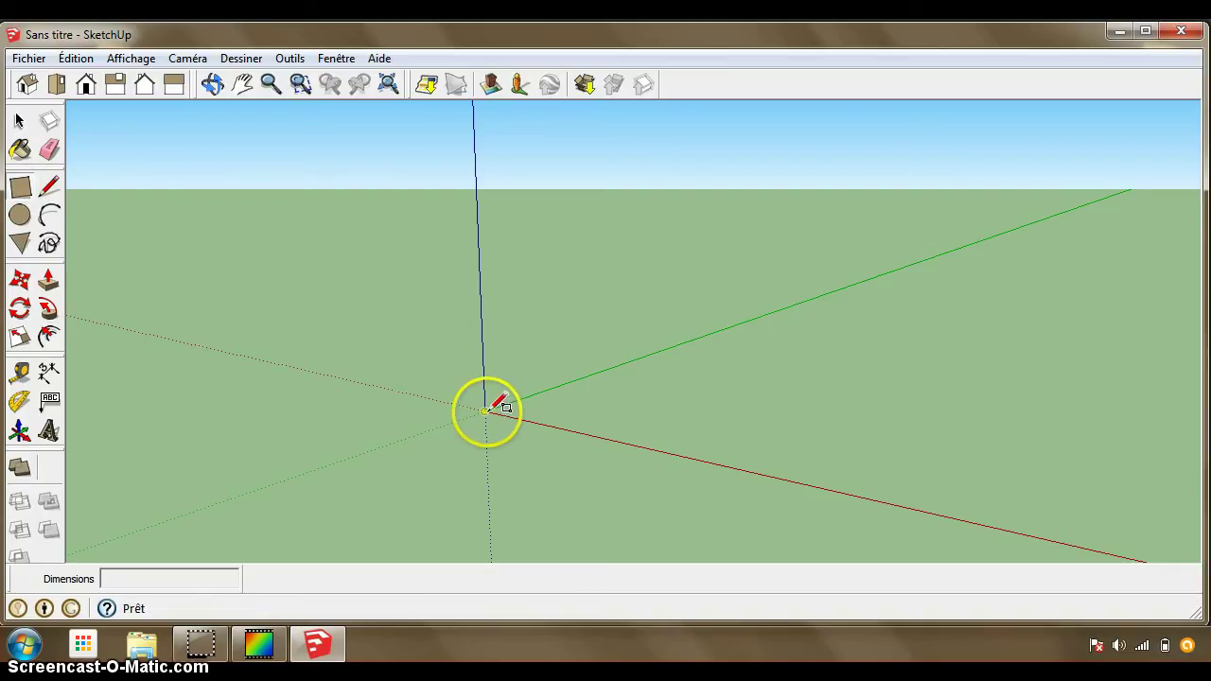
mouse_move(486, 410)
left_mouse_down()
mouse_move(812, 387)
mouse_move(877, 365)
mouse_move(784, 397)
mouse_move(833, 363)
mouse_move(912, 442)
mouse_move(881, 286)
mouse_move(848, 370)
mouse_move(798, 400)
mouse_move(827, 382)
mouse_move(825, 368)
mouse_move(290, 555)
mouse_move(206, 597)
mouse_move(158, 588)
left_mouse_up()
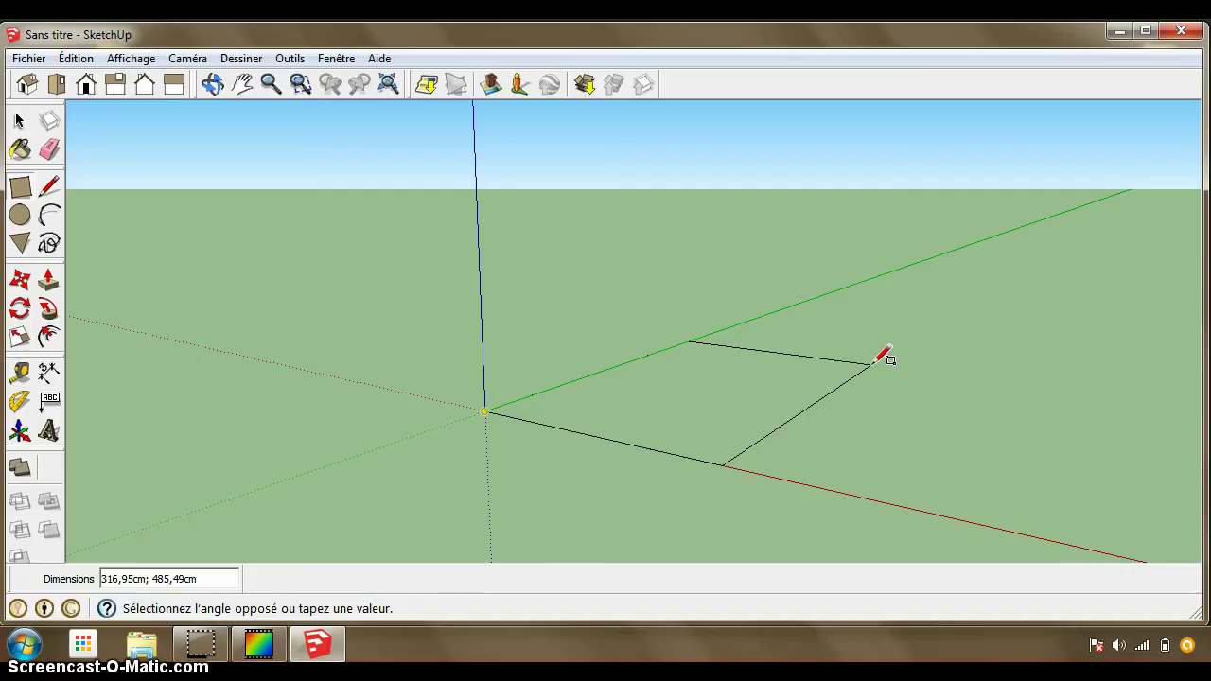
Complete the rectangle at 1,35m;1,76m, then undo it
type("1,")
type("35m;1,7")
type("6m")
key("Return")
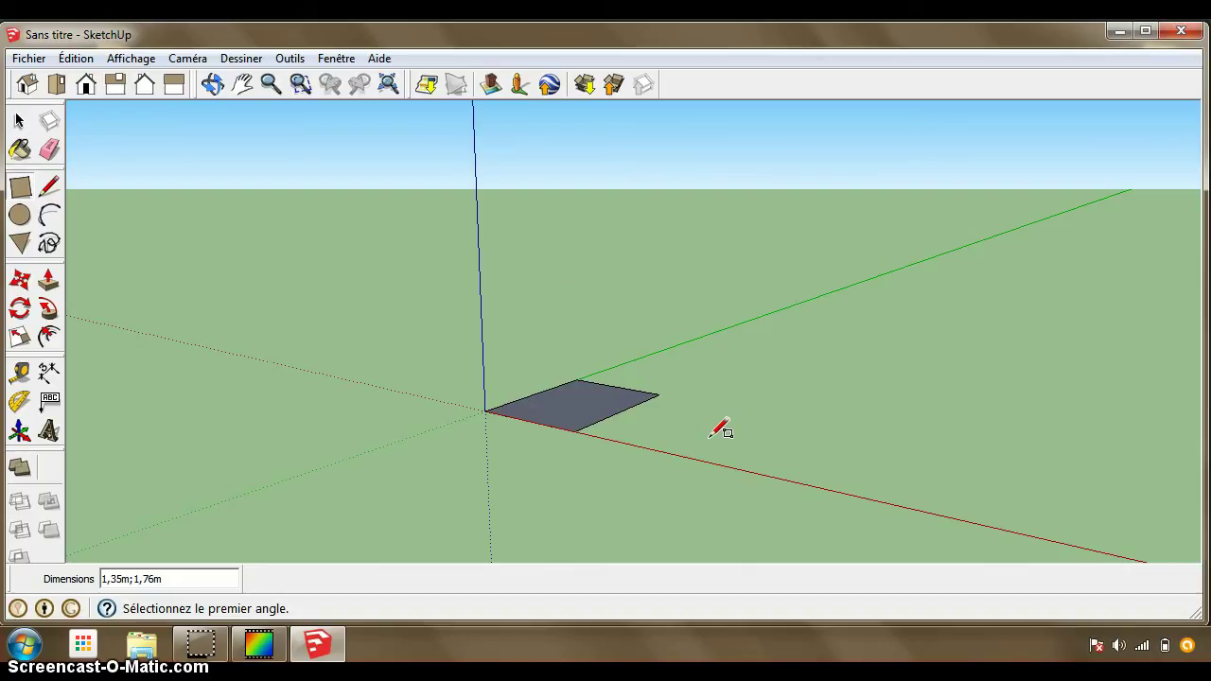
key("ctrl+z")
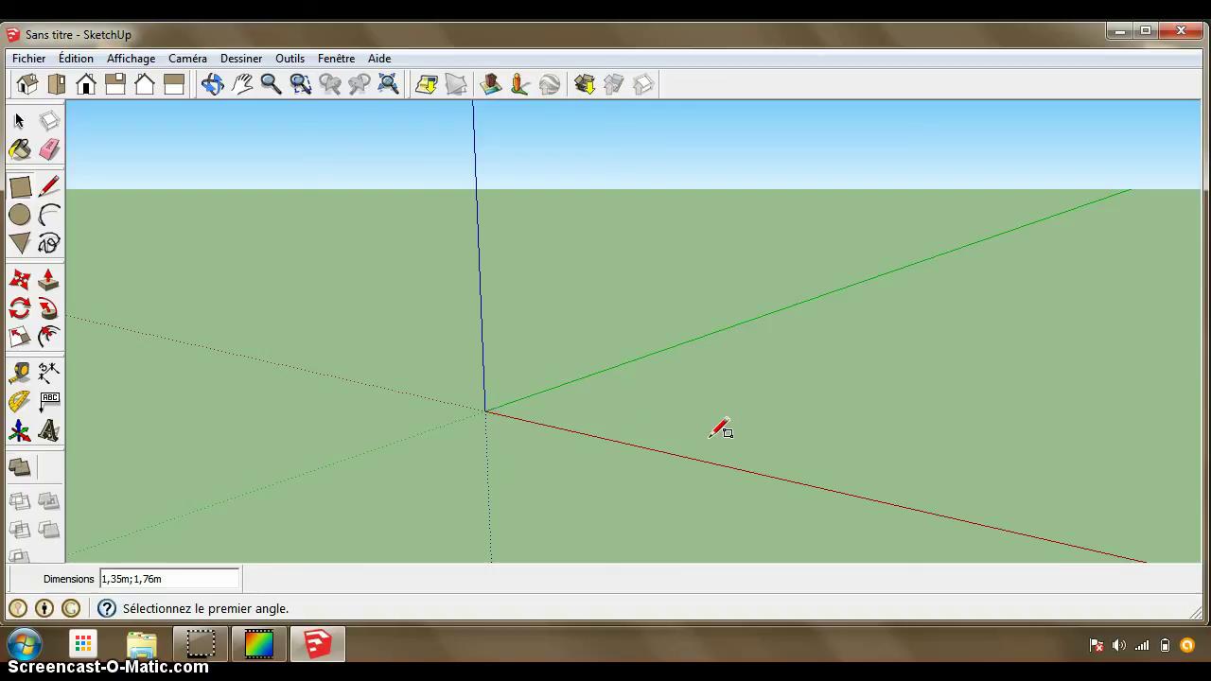
Draw a rectangle from the origin with dimensions 135cm;176cm
left_click(20, 186)
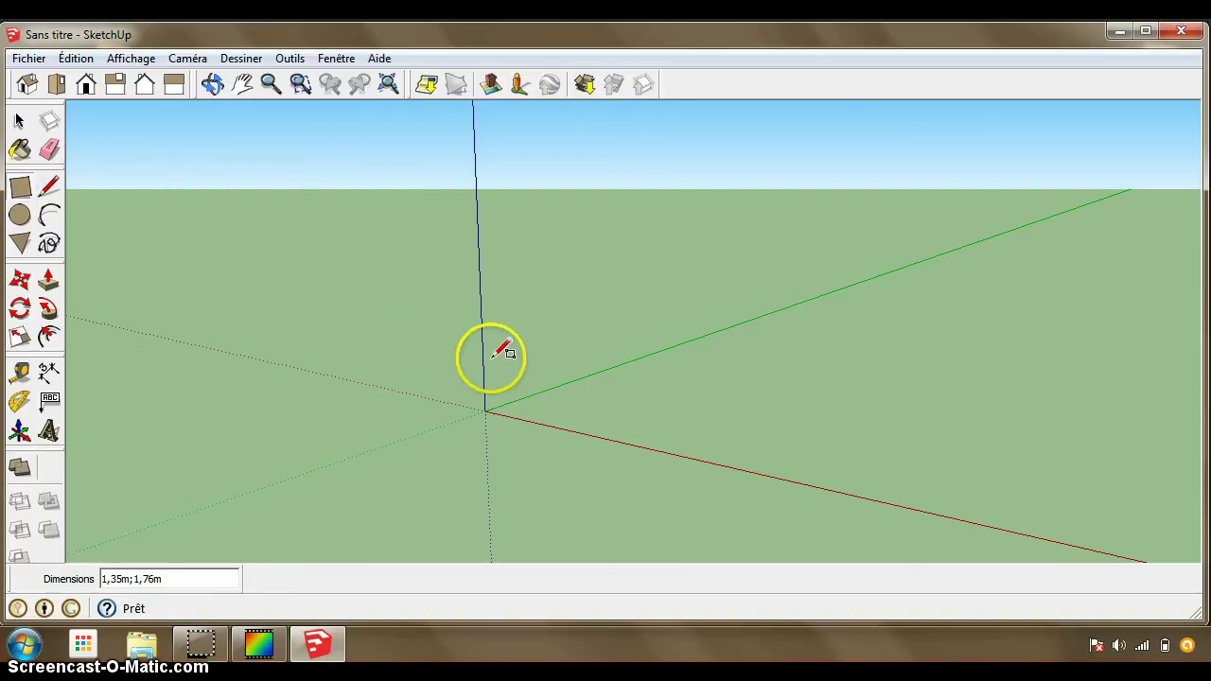
left_click(484, 411)
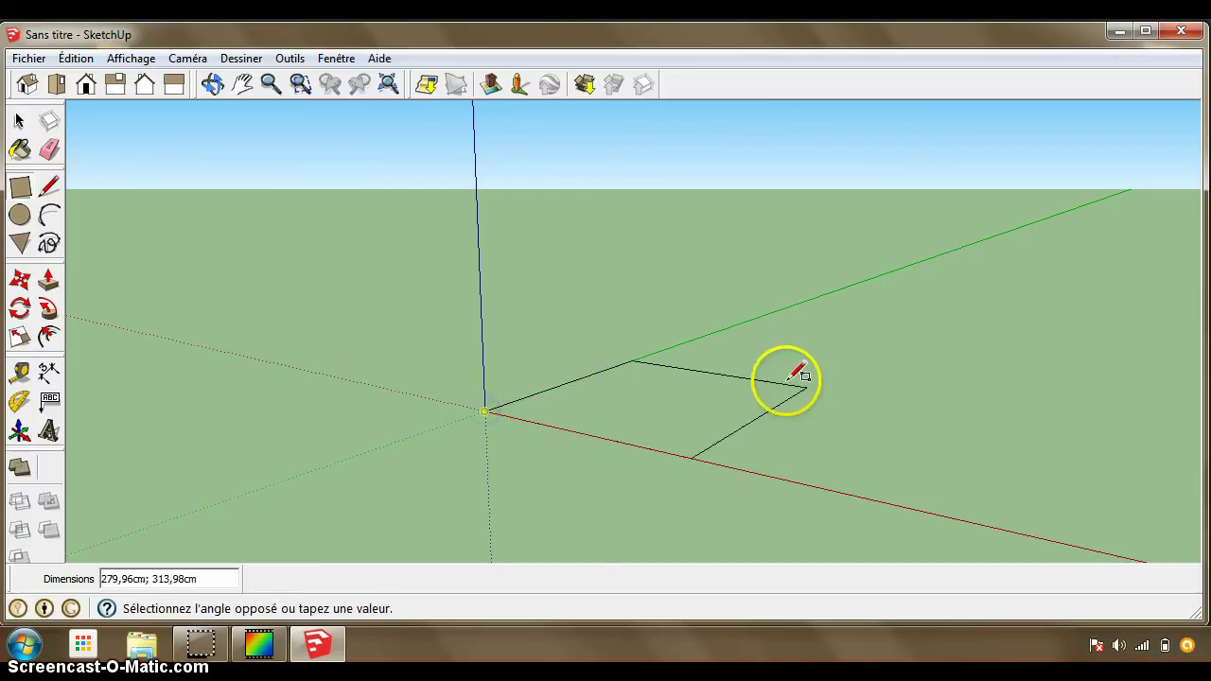
left_click(909, 378)
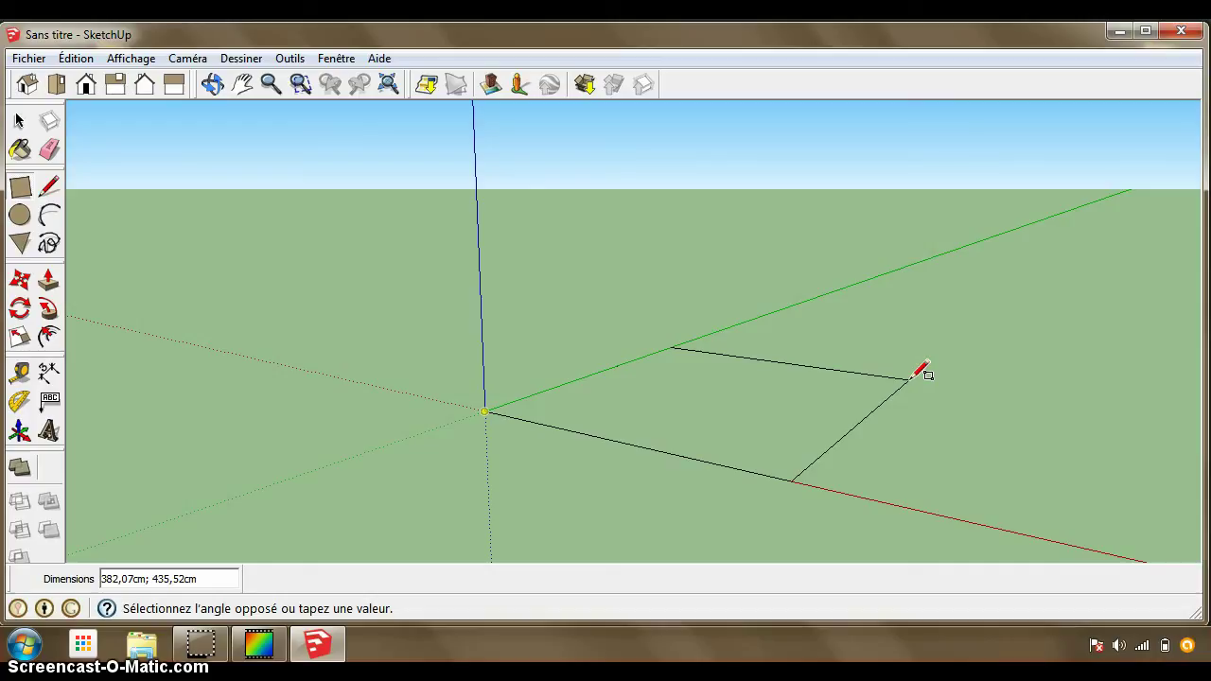
type("135c")
type("m;1")
type("76cm")
key("Return")
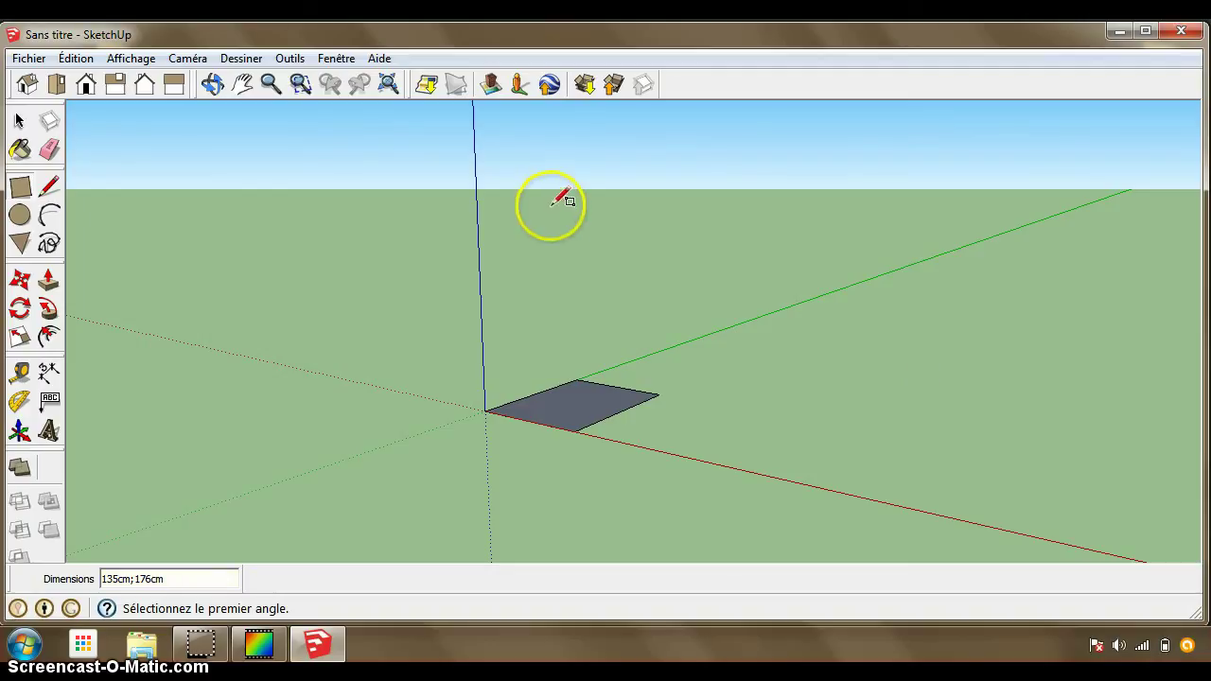
left_click(271, 85)
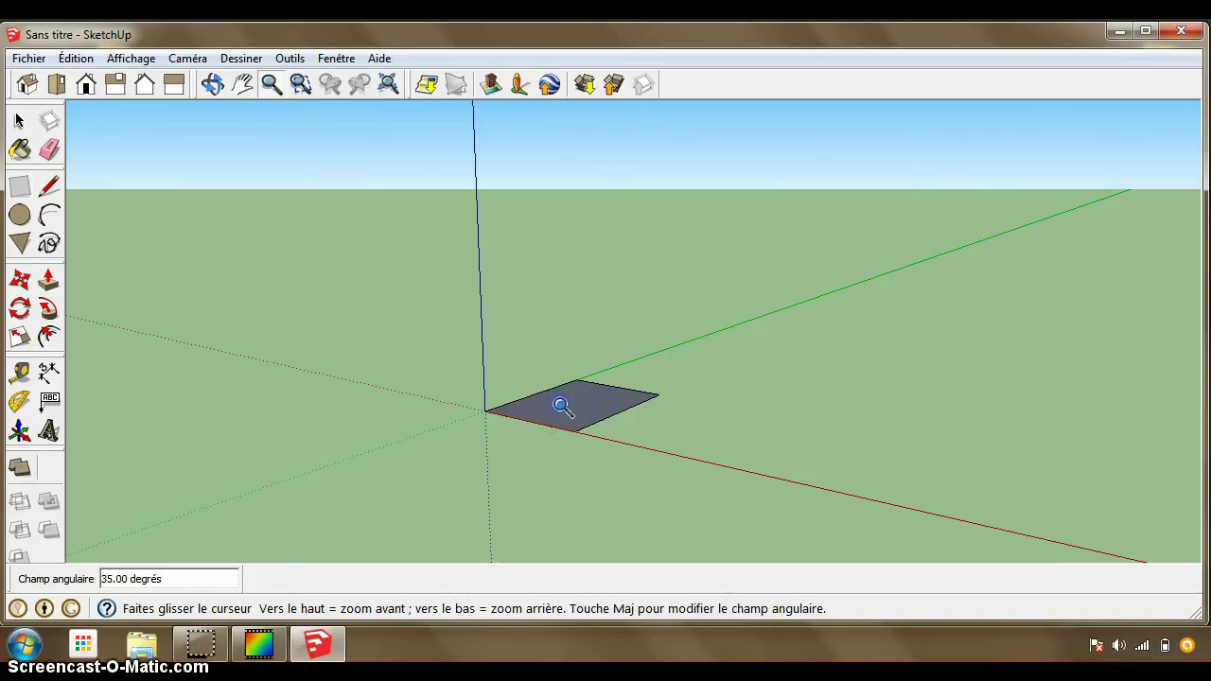
mouse_move(561, 405)
left_mouse_down()
mouse_move(567, 222)
mouse_move(573, 405)
mouse_move(576, 202)
left_mouse_up()
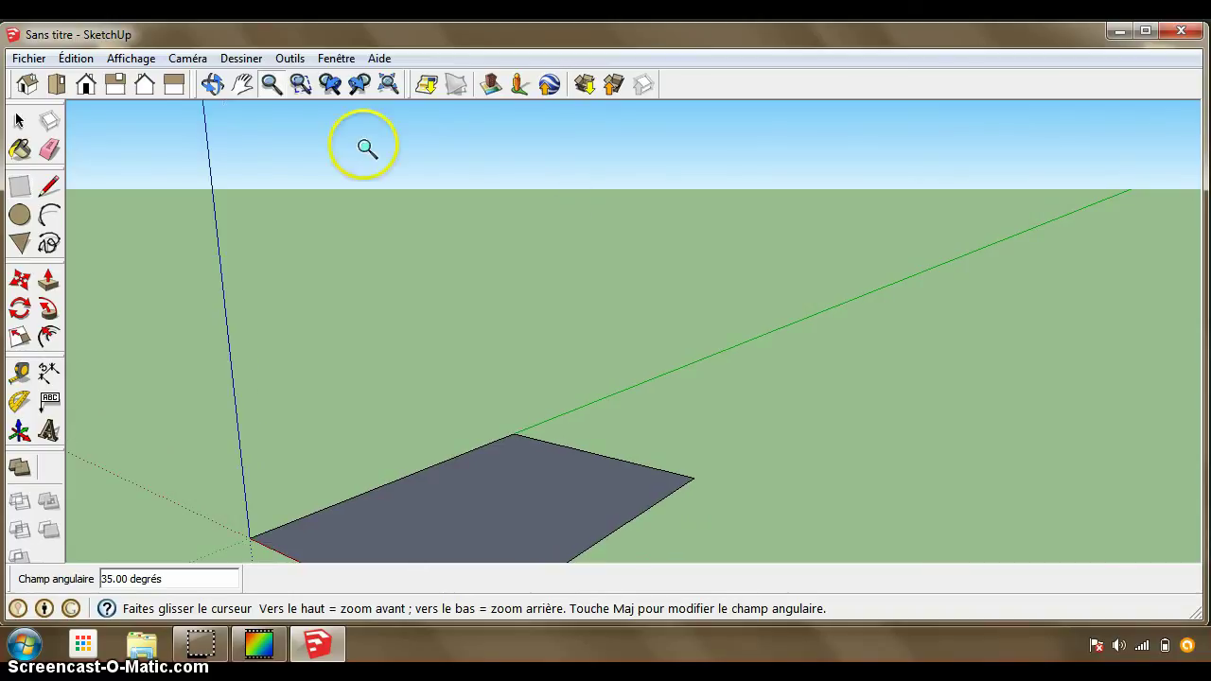
left_click(244, 87)
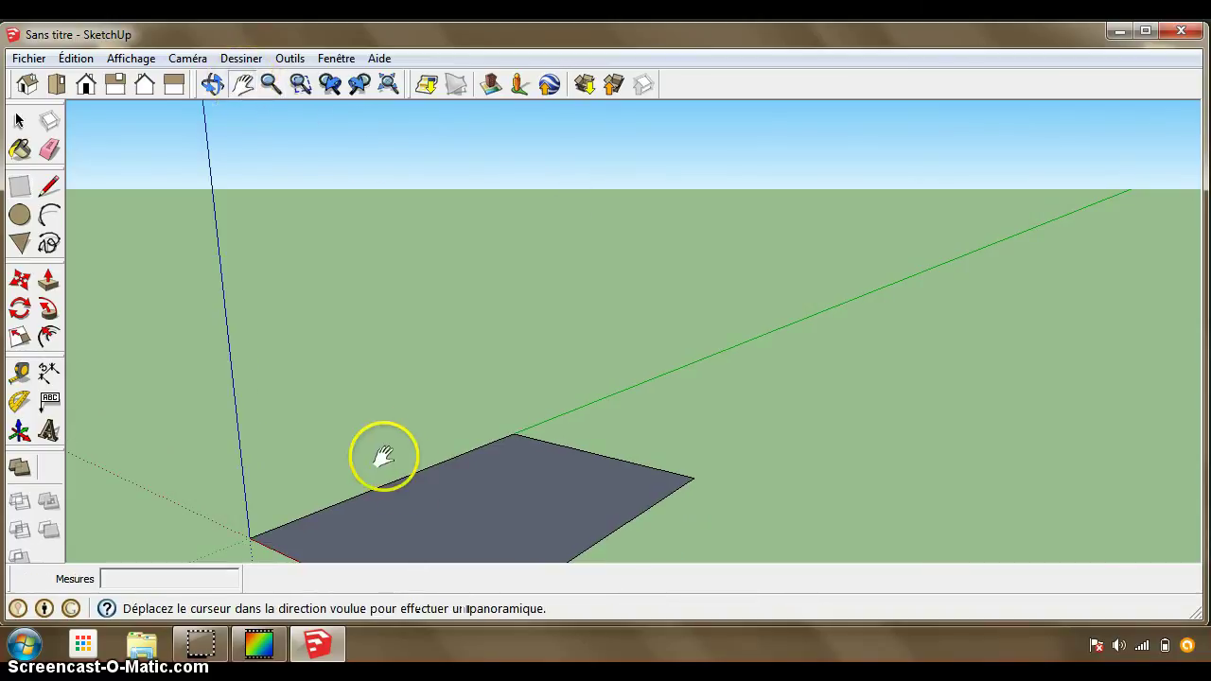
mouse_move(403, 476)
left_mouse_down()
mouse_move(506, 341)
mouse_move(483, 370)
left_mouse_up()
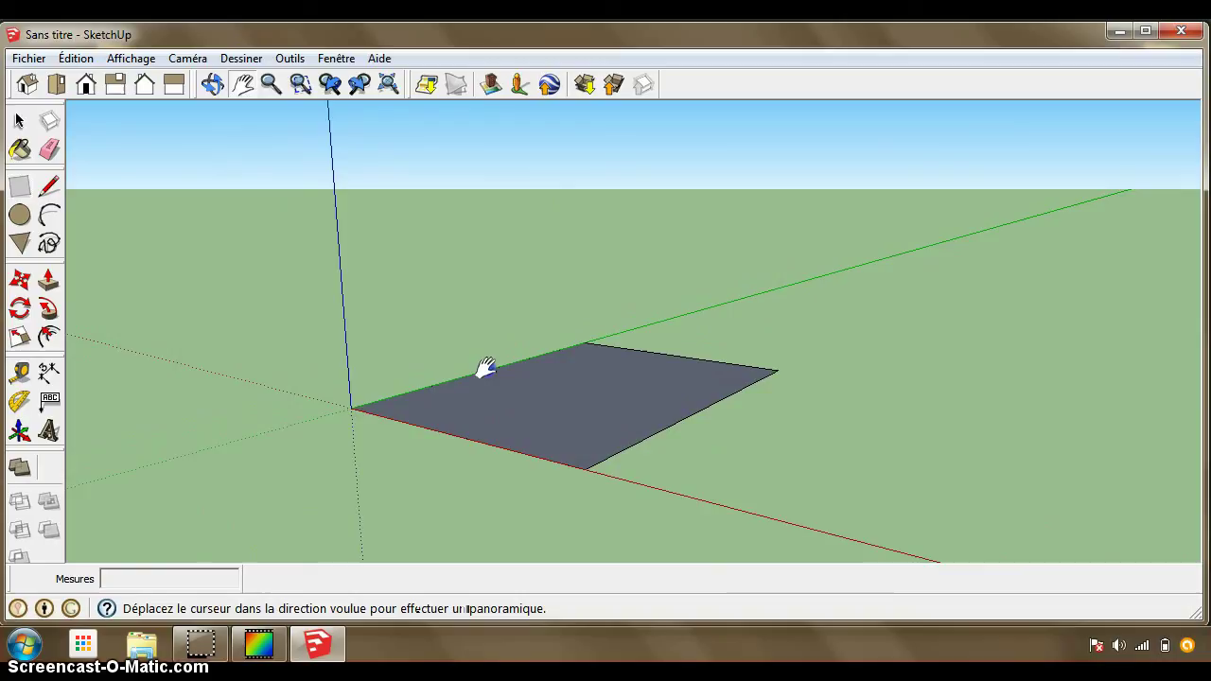
left_click(389, 84)
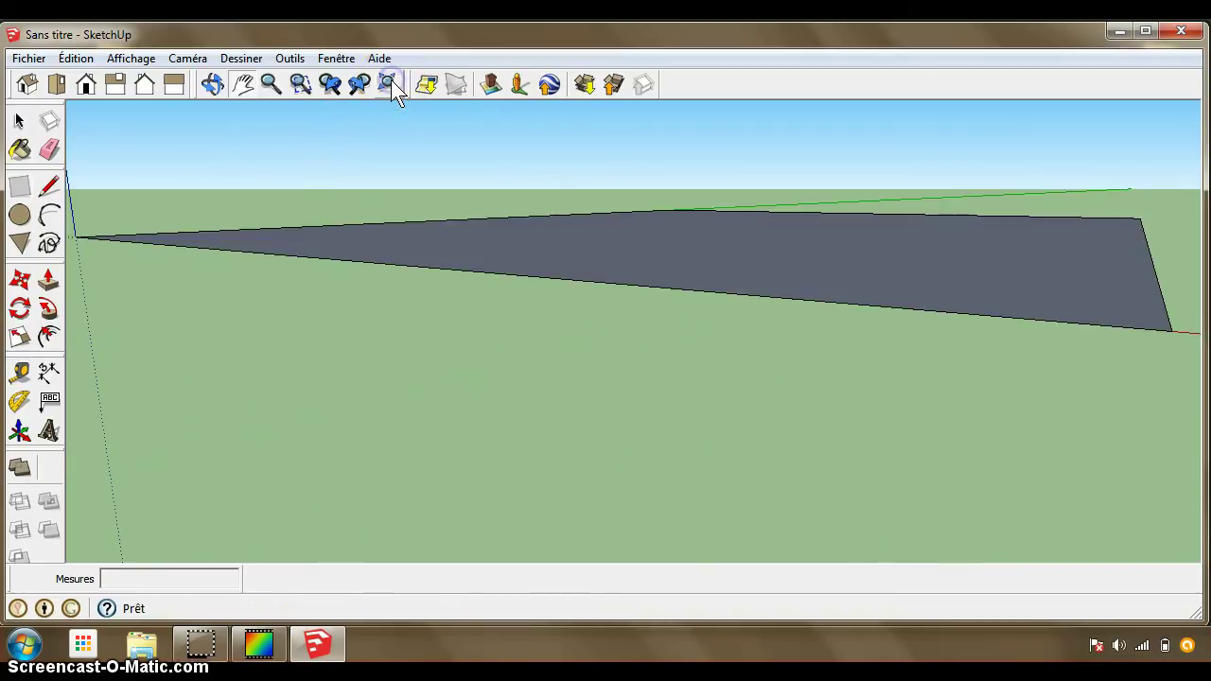
left_click(212, 84)
left_click(270, 84)
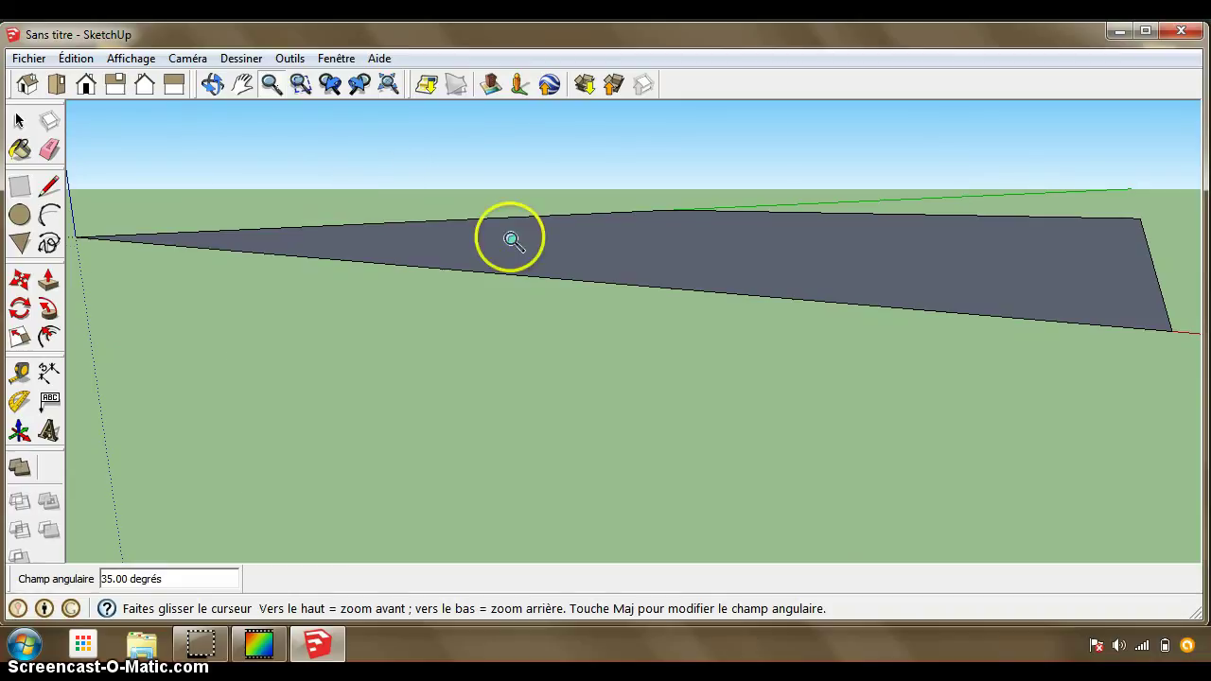
left_click_drag(511, 235, 454, 546)
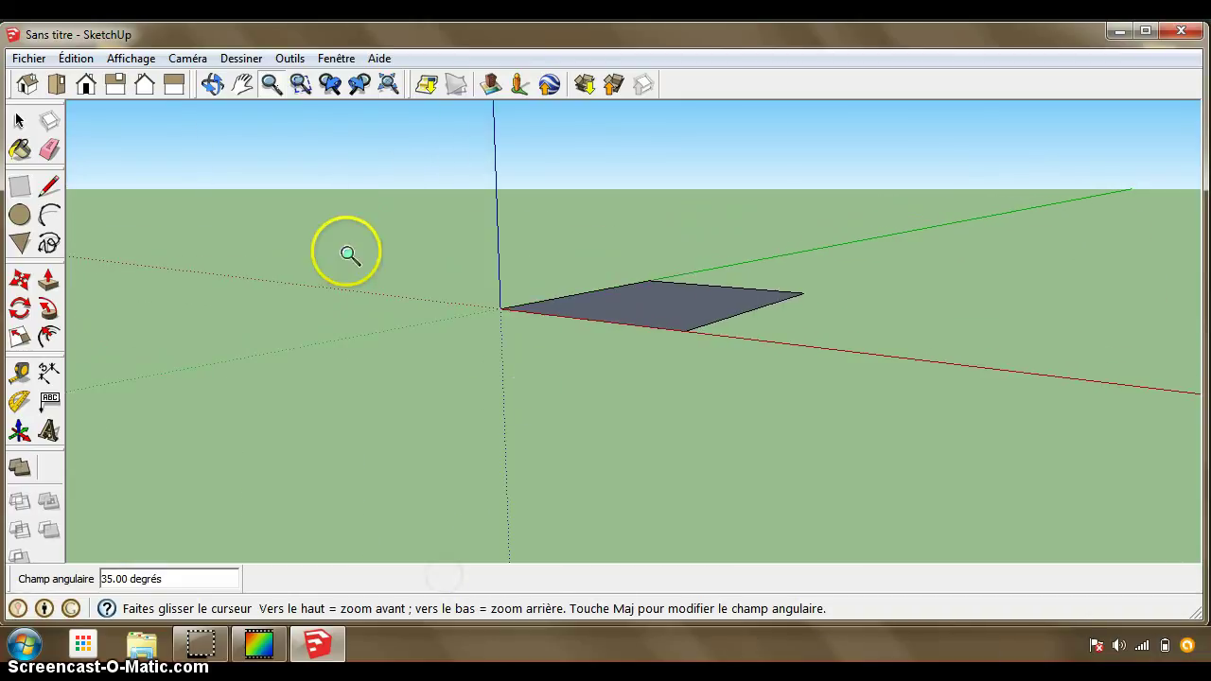
left_click(245, 86)
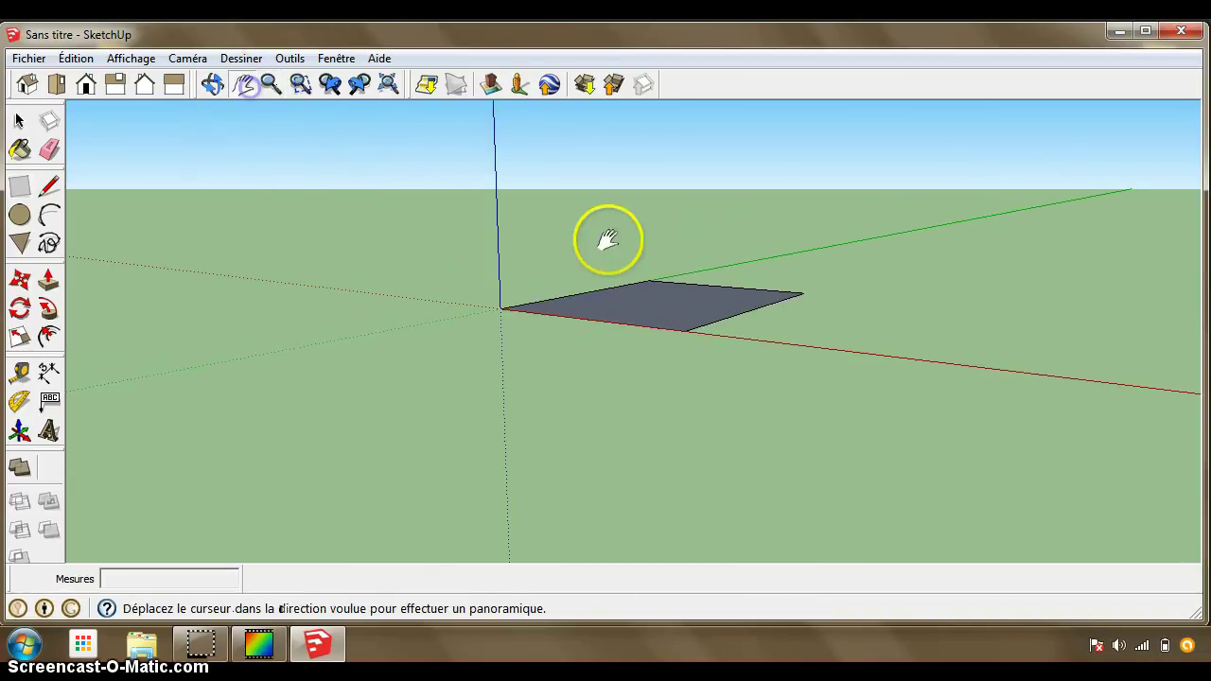
left_click_drag(609, 243, 542, 303)
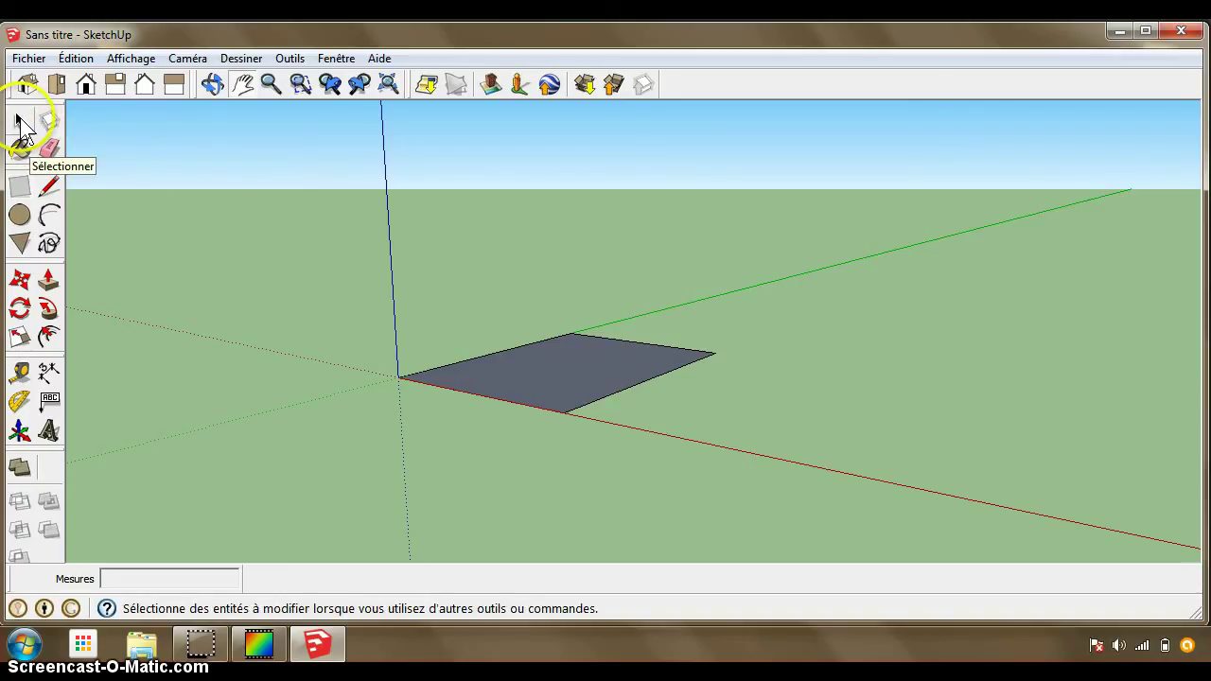
Delete the existing floor rectangle, removing its face and edges together
left_click(19, 121)
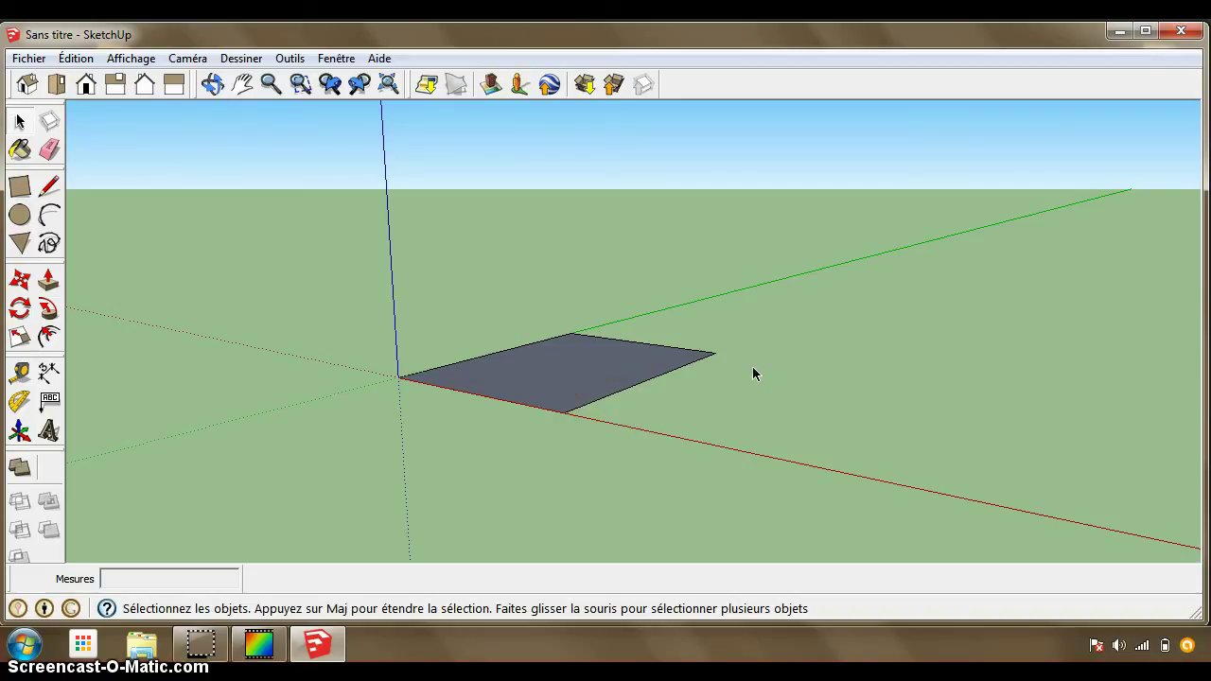
left_click(559, 371)
key("Delete")
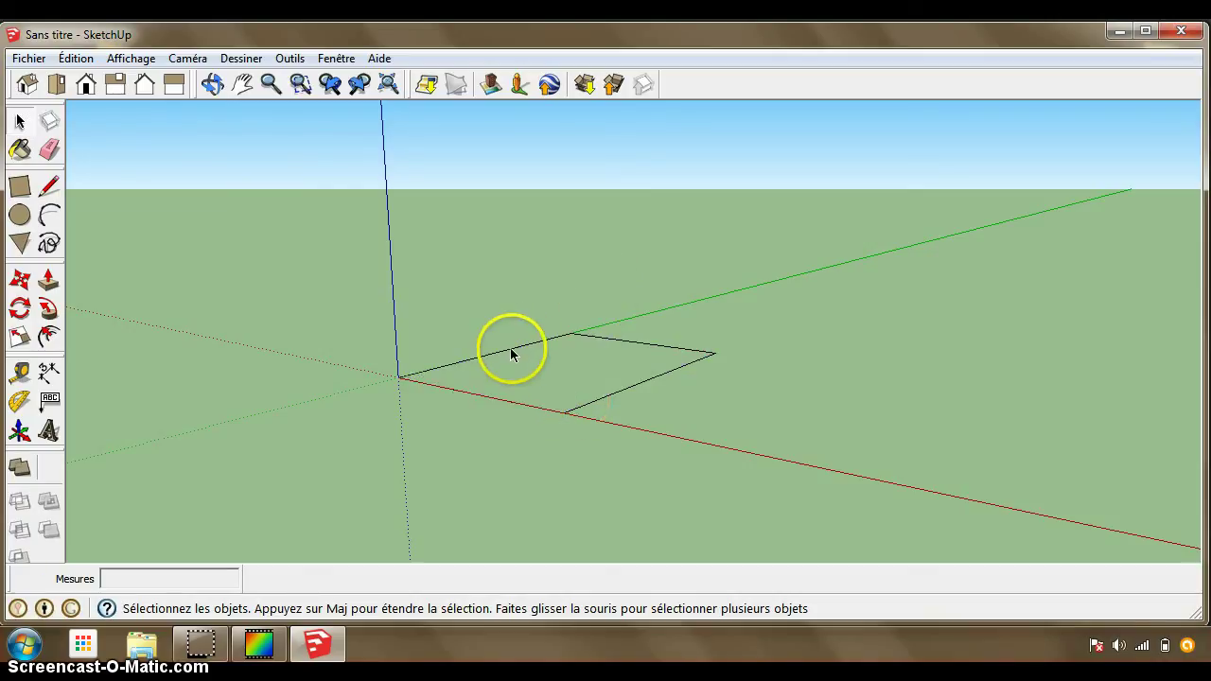
left_click(511, 354)
key("Delete")
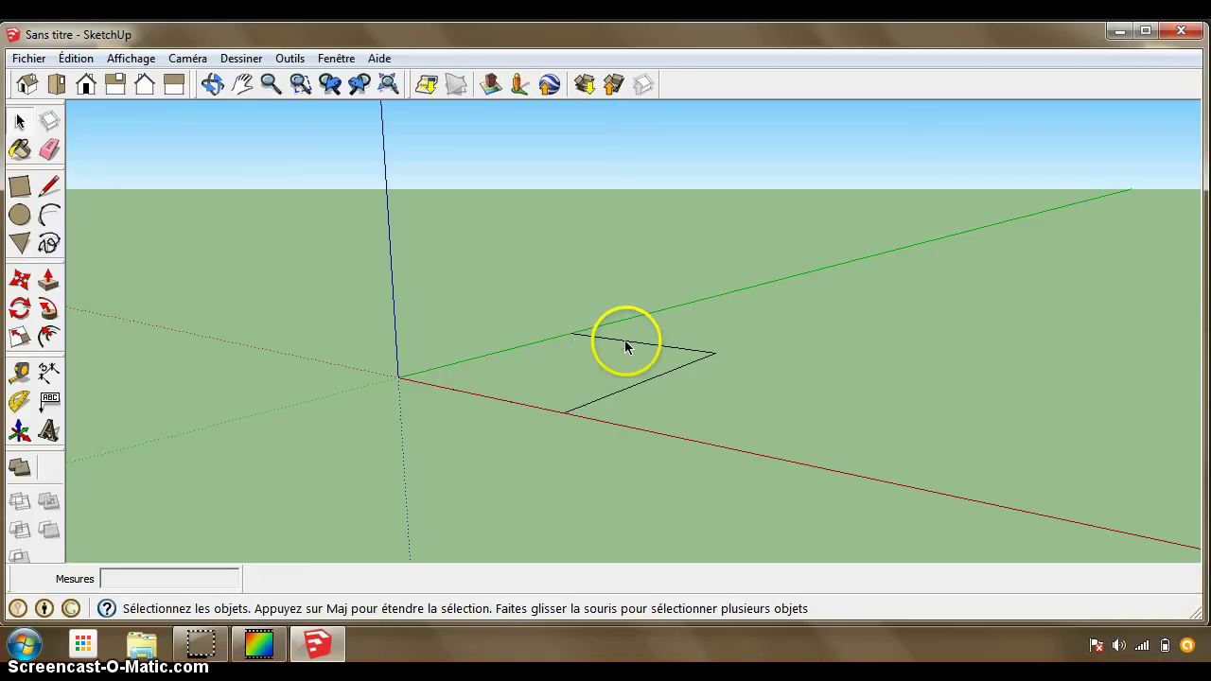
left_click(624, 347)
key("ctrl+z")
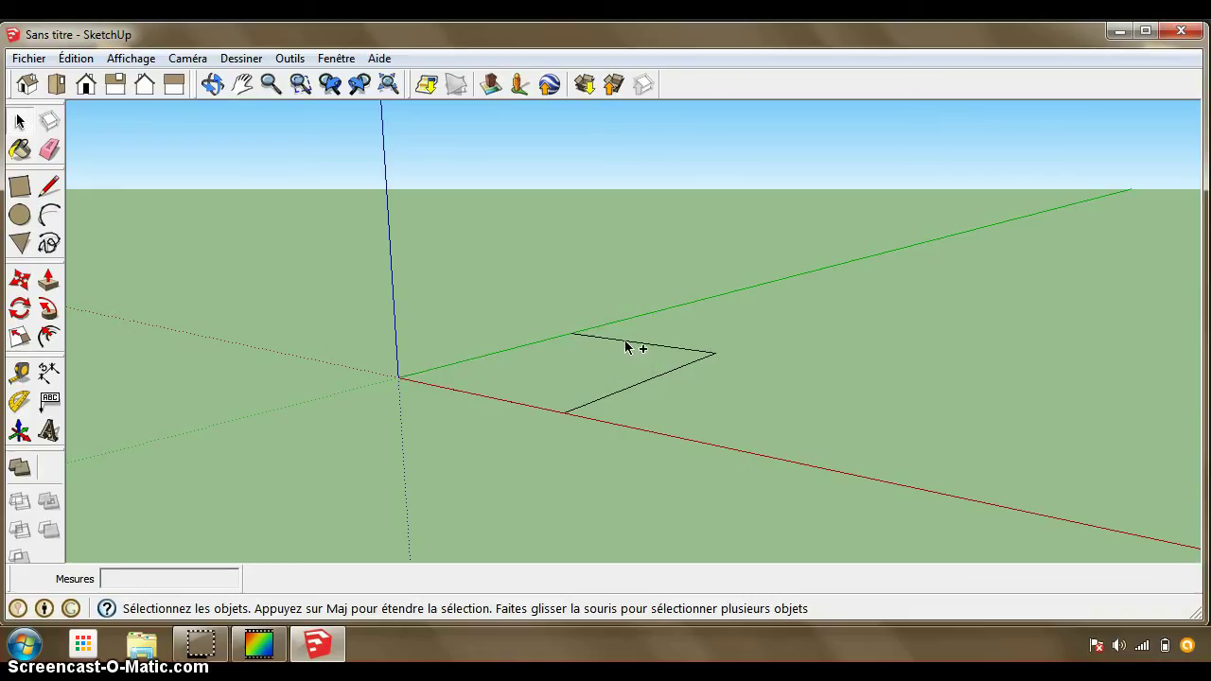
key("ctrl+z")
key("ctrl+z")
left_click(594, 391)
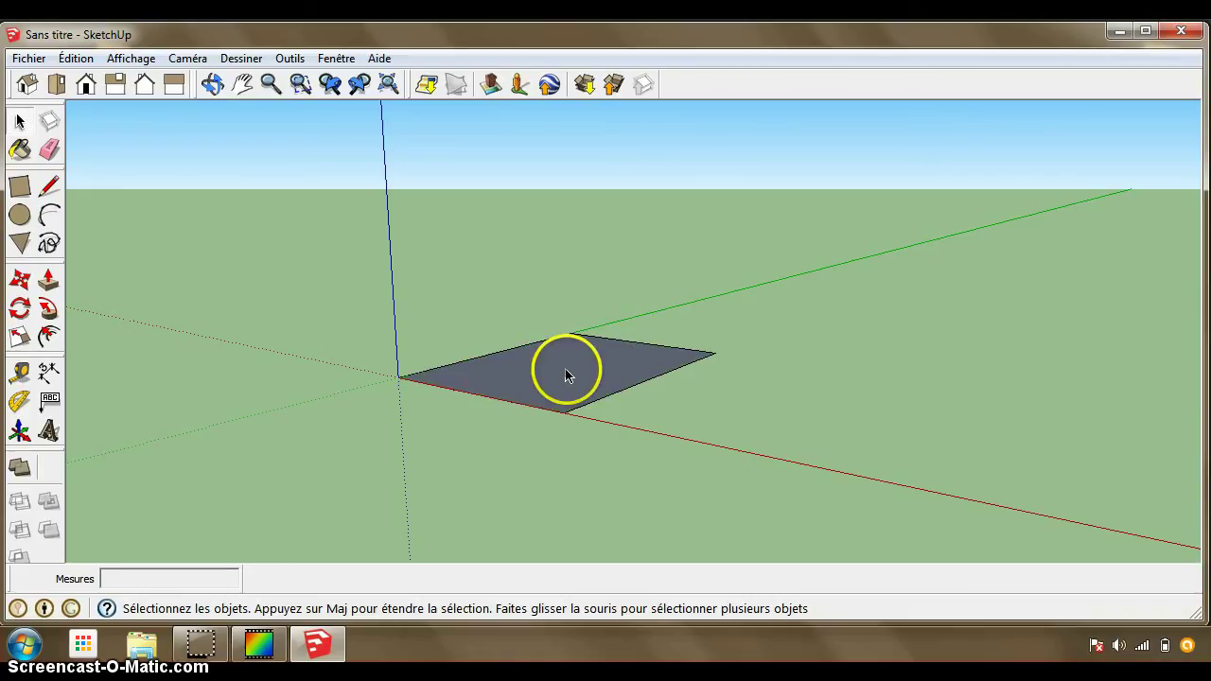
double_click(570, 379)
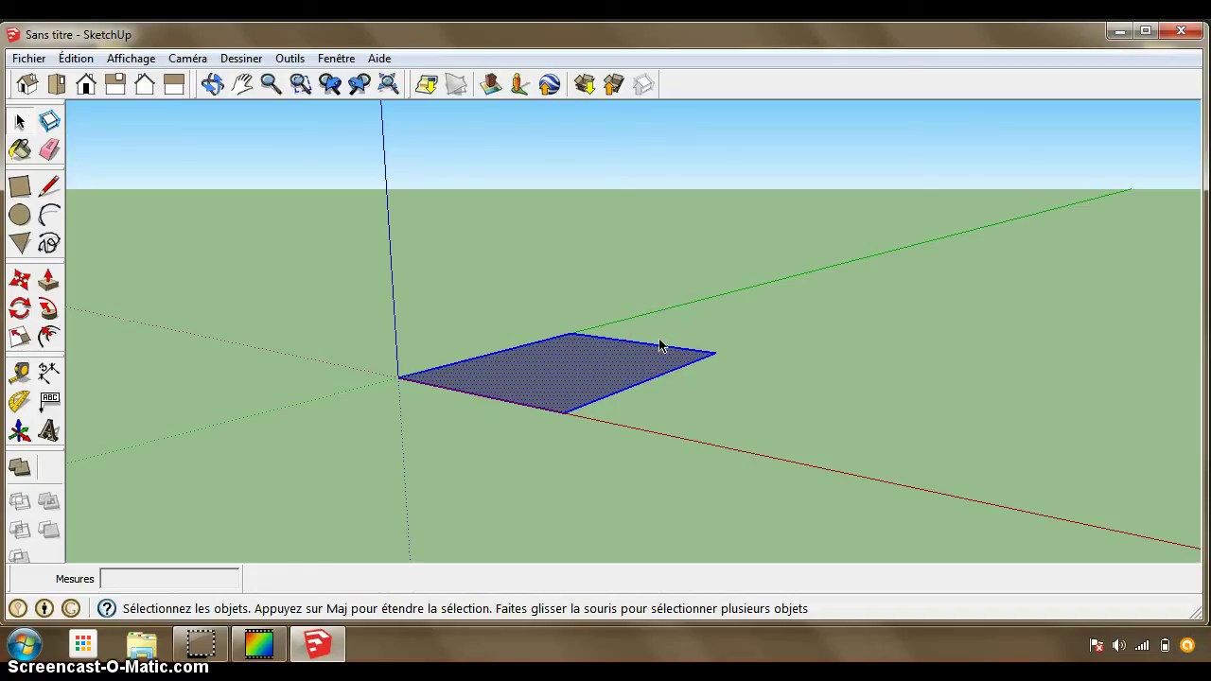
key("Delete")
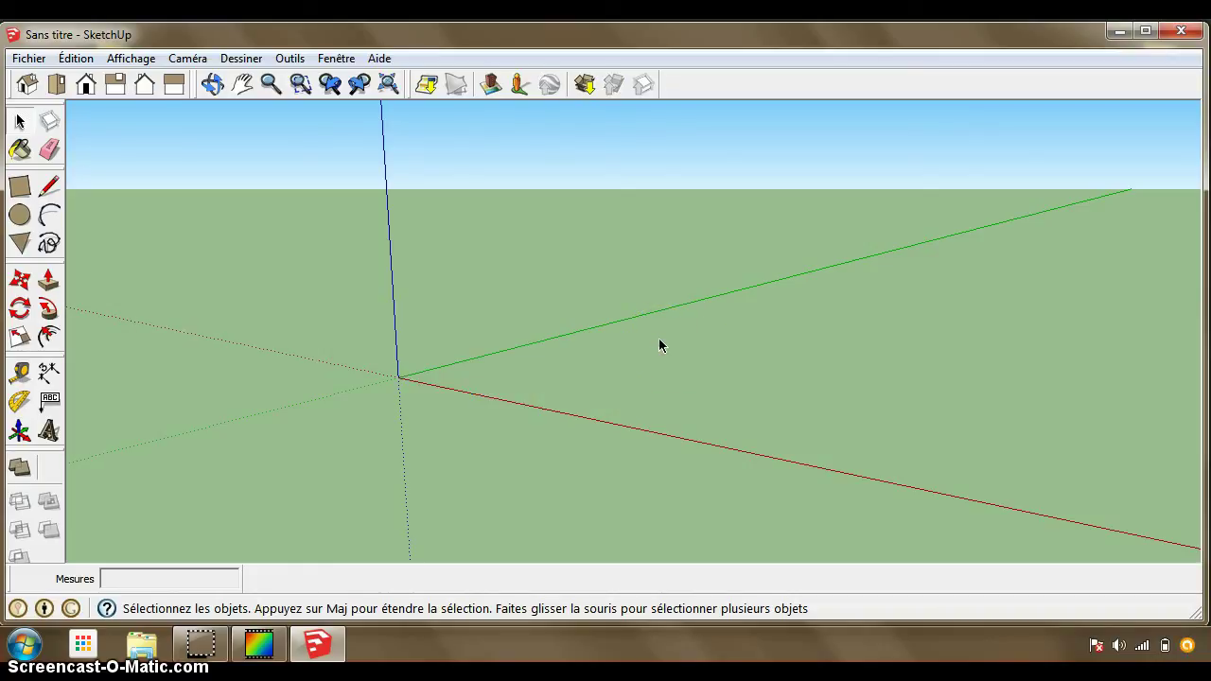
Redraw the 135 by 176 cm rectangle starting at the axis origin
left_click(31, 195)
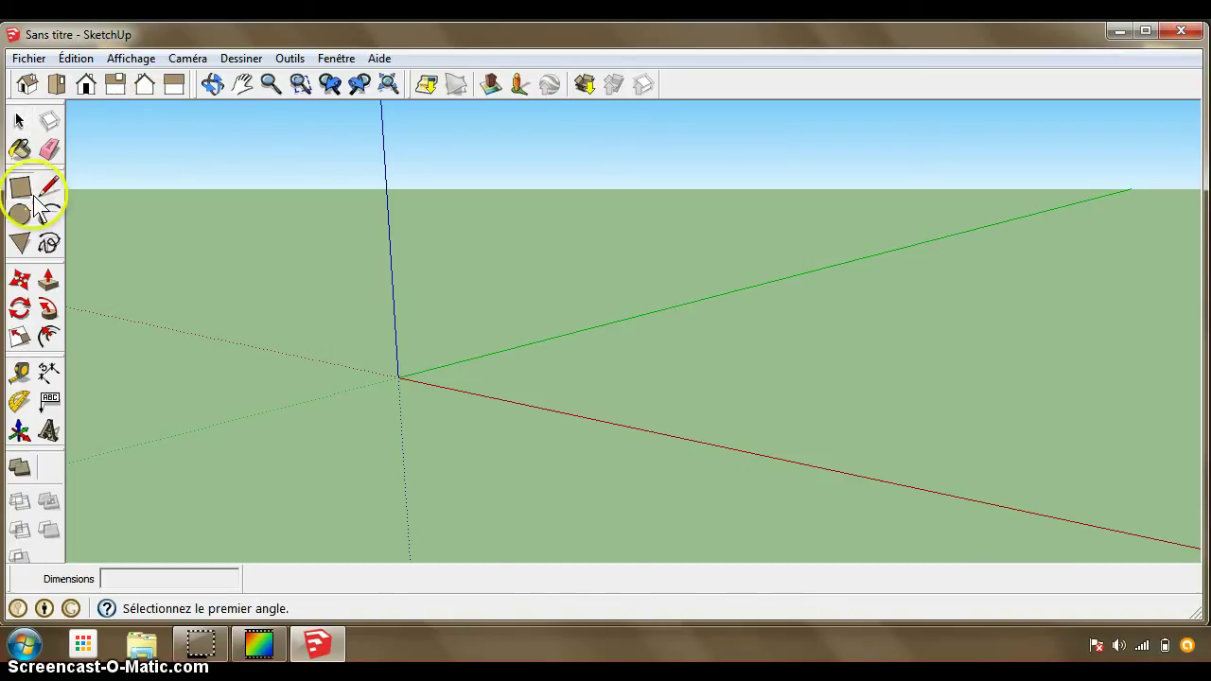
left_click(397, 378)
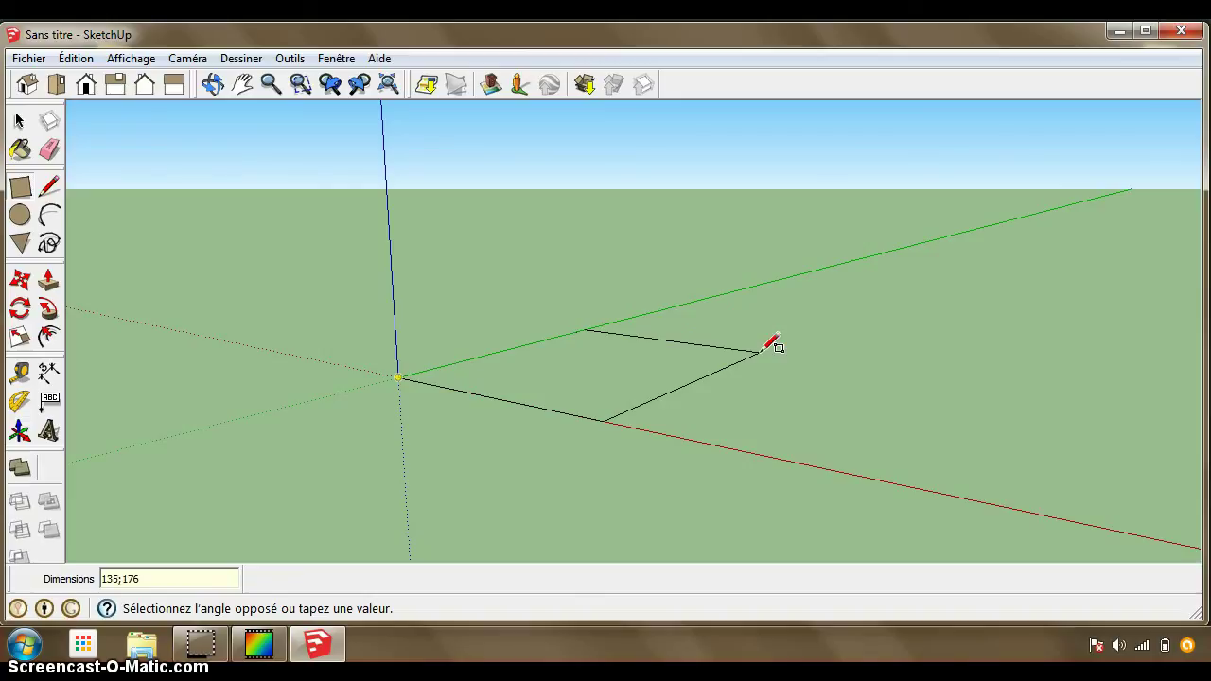
left_click(762, 351)
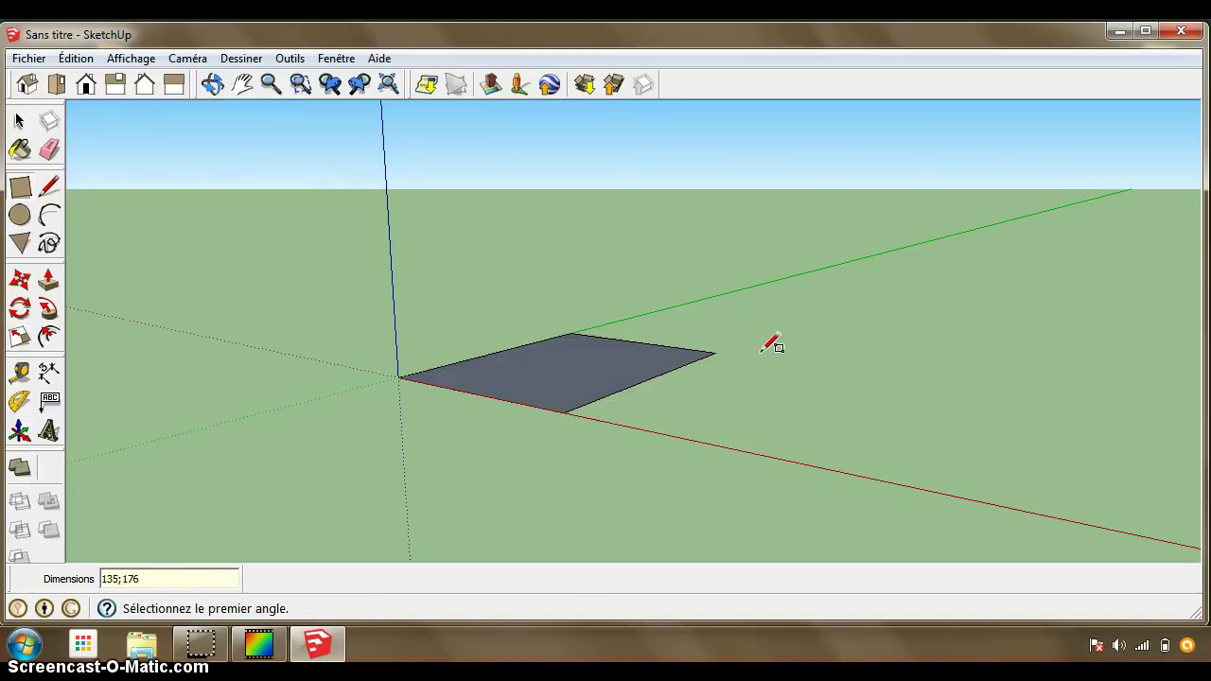
Orbit, zoom and pan onto the floor face, then minimise SketchUp to show the plan photo
left_click(213, 94)
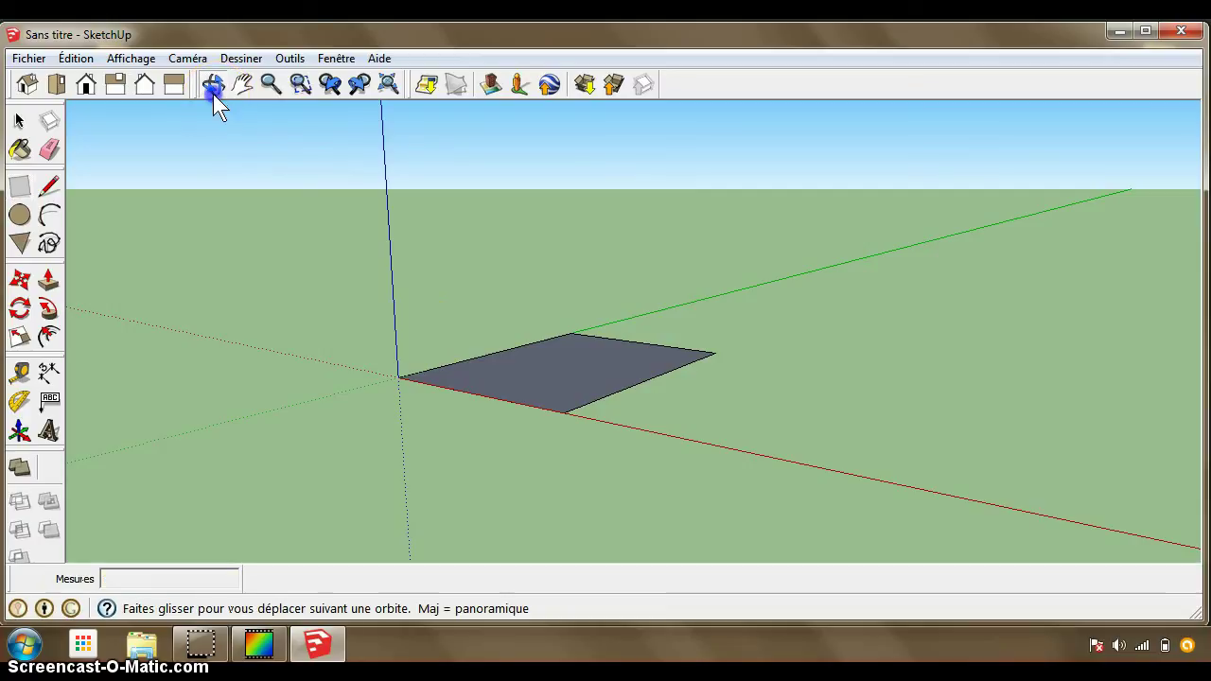
mouse_move(596, 276)
left_mouse_down()
mouse_move(587, 314)
mouse_move(606, 394)
mouse_move(649, 395)
left_mouse_up()
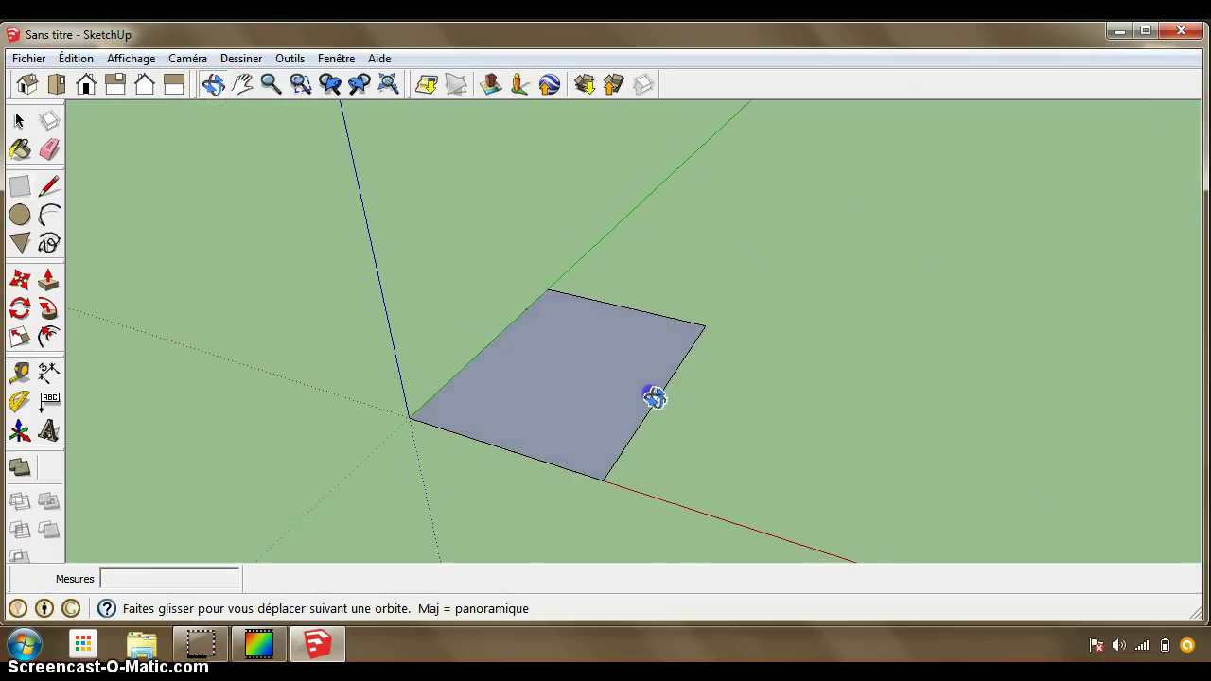
left_click(270, 85)
left_click_drag(482, 419, 509, 339)
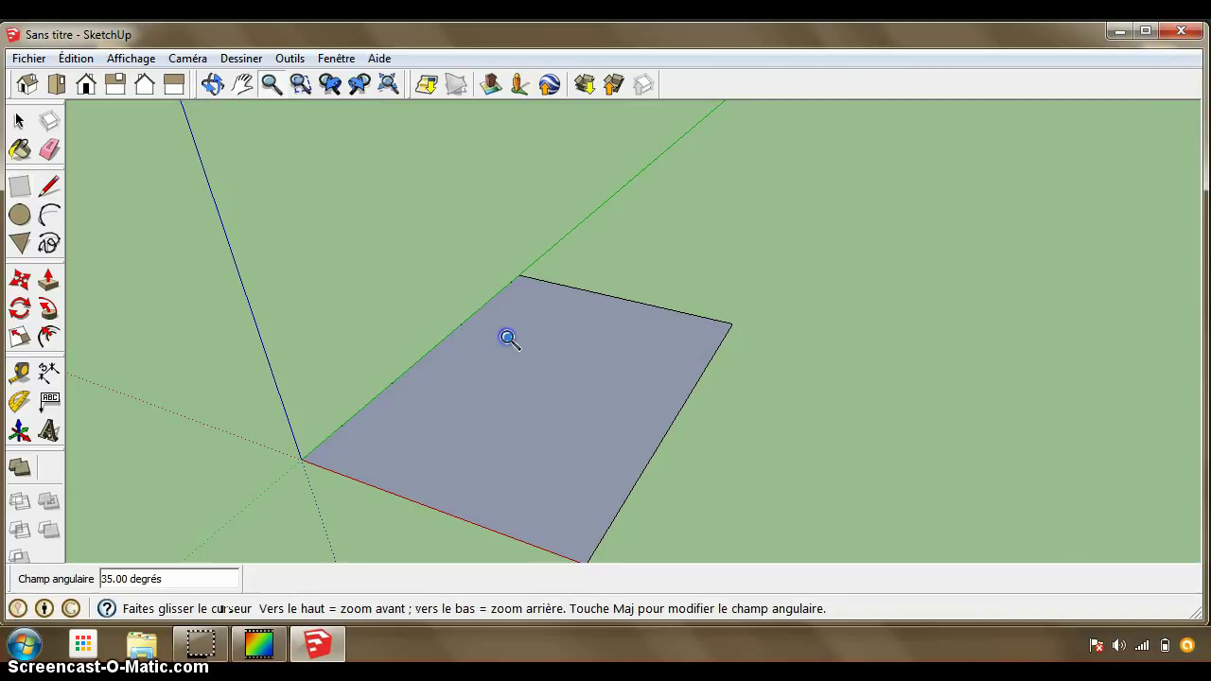
left_click(243, 84)
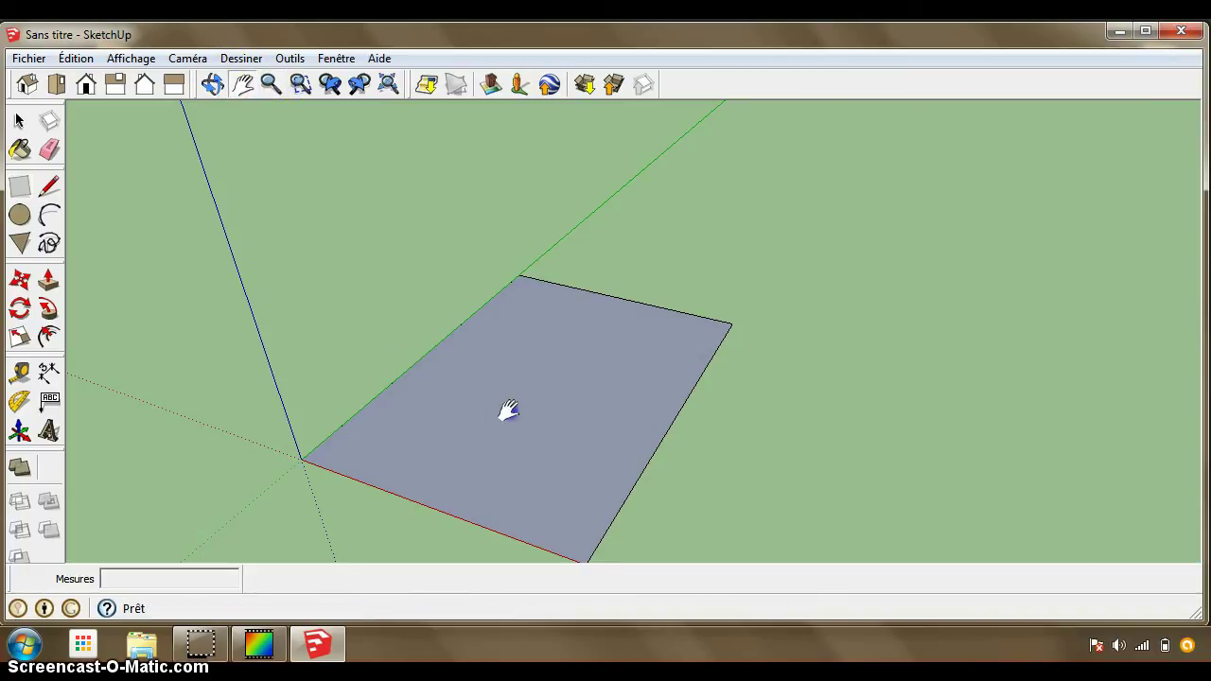
left_click_drag(508, 411, 540, 333)
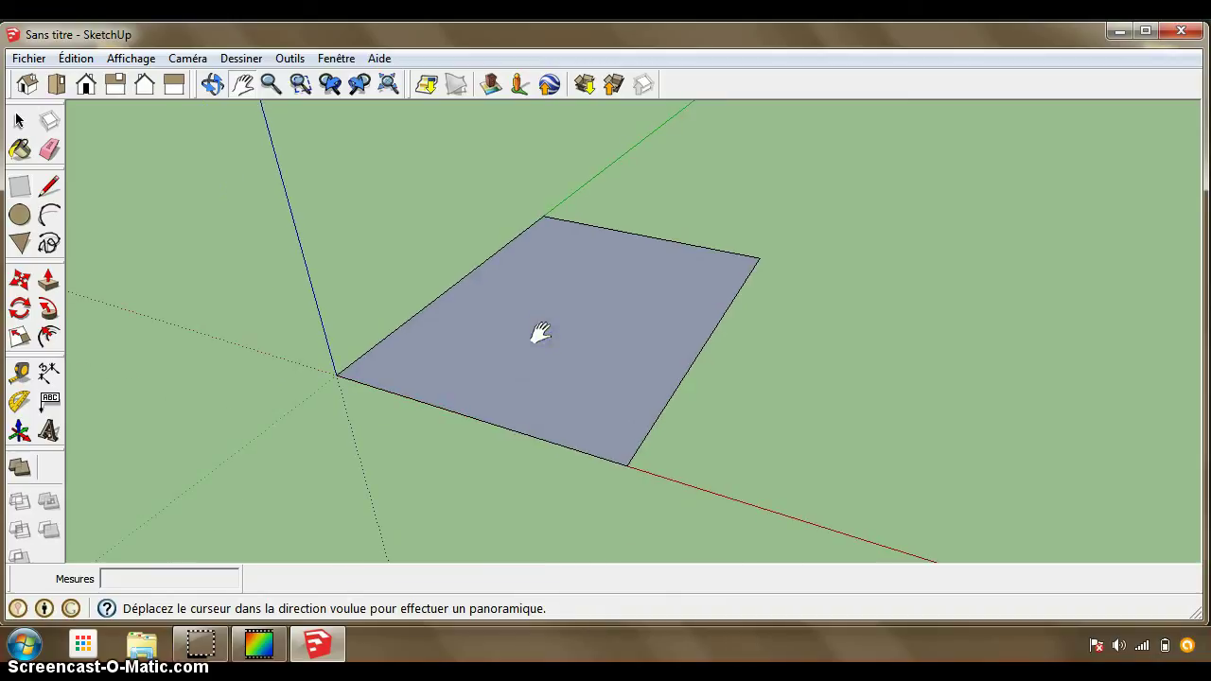
left_click(320, 658)
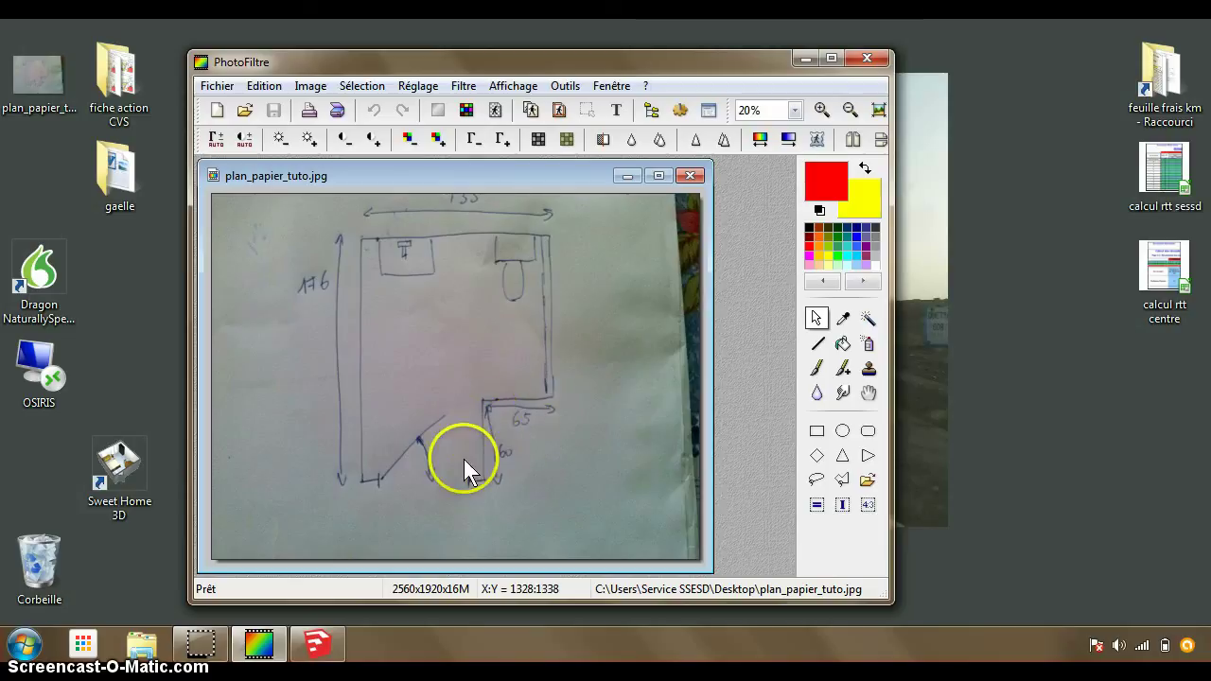
Return to the SketchUp model after reviewing the paper plan's measurements
left_click(315, 647)
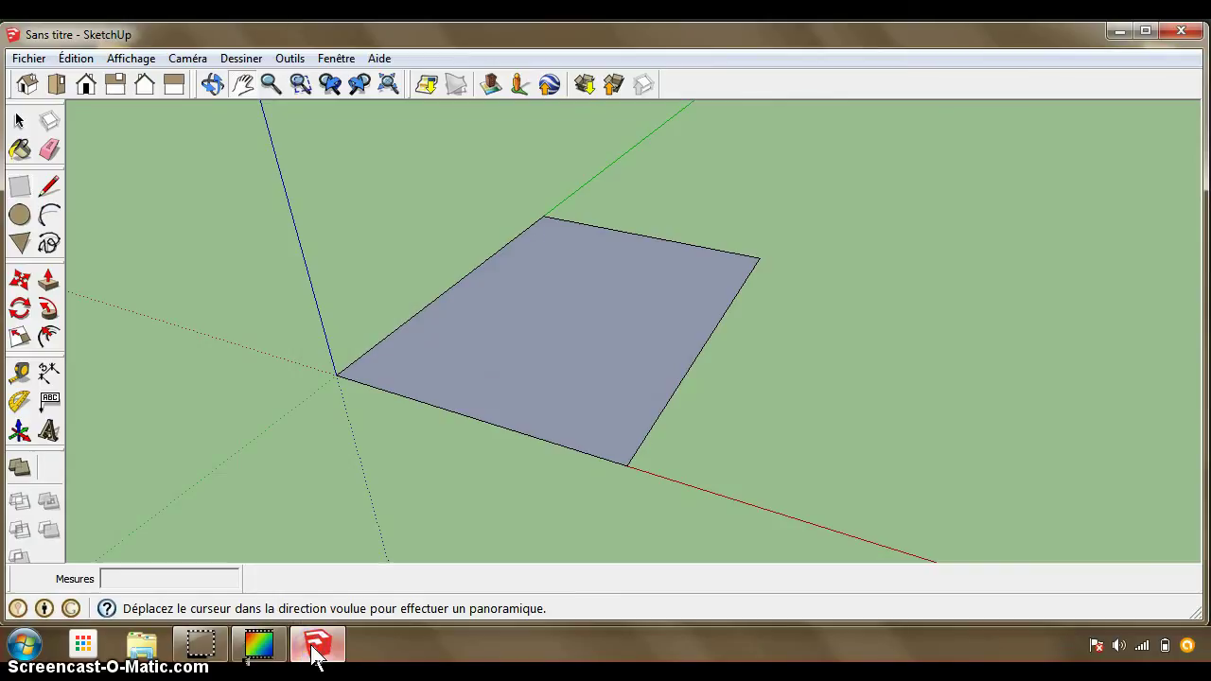
Add a 135,00cm dimension above the floor's top edge
left_click(21, 375)
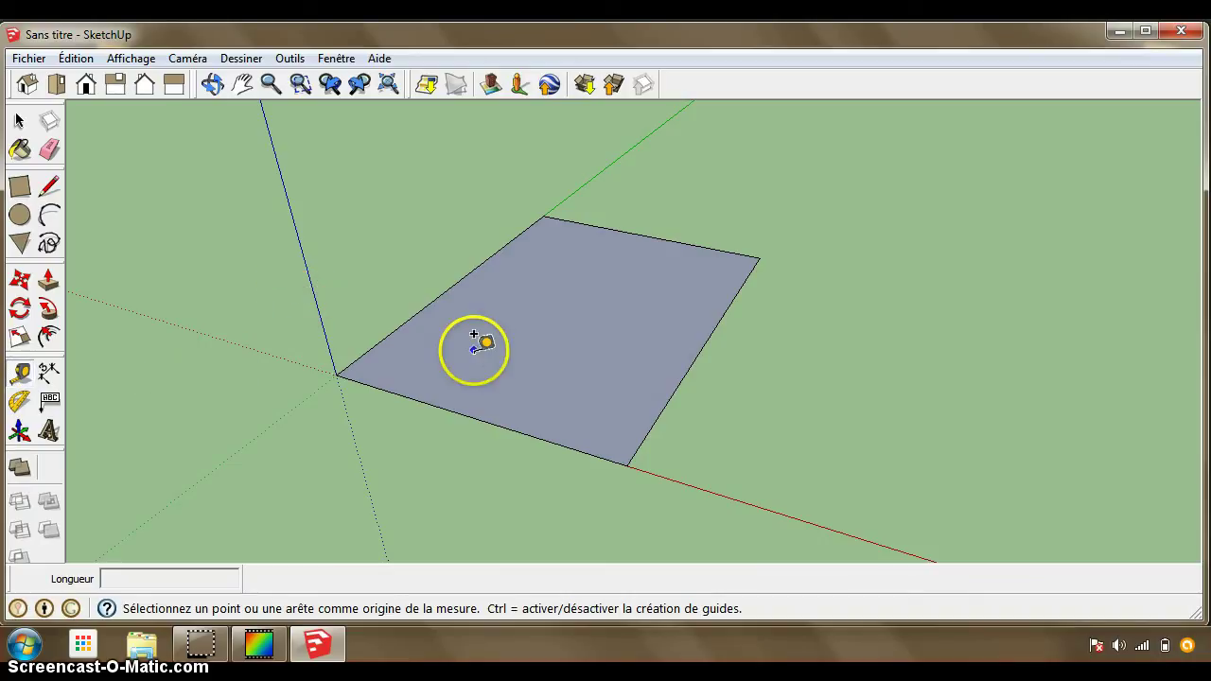
left_click(270, 298)
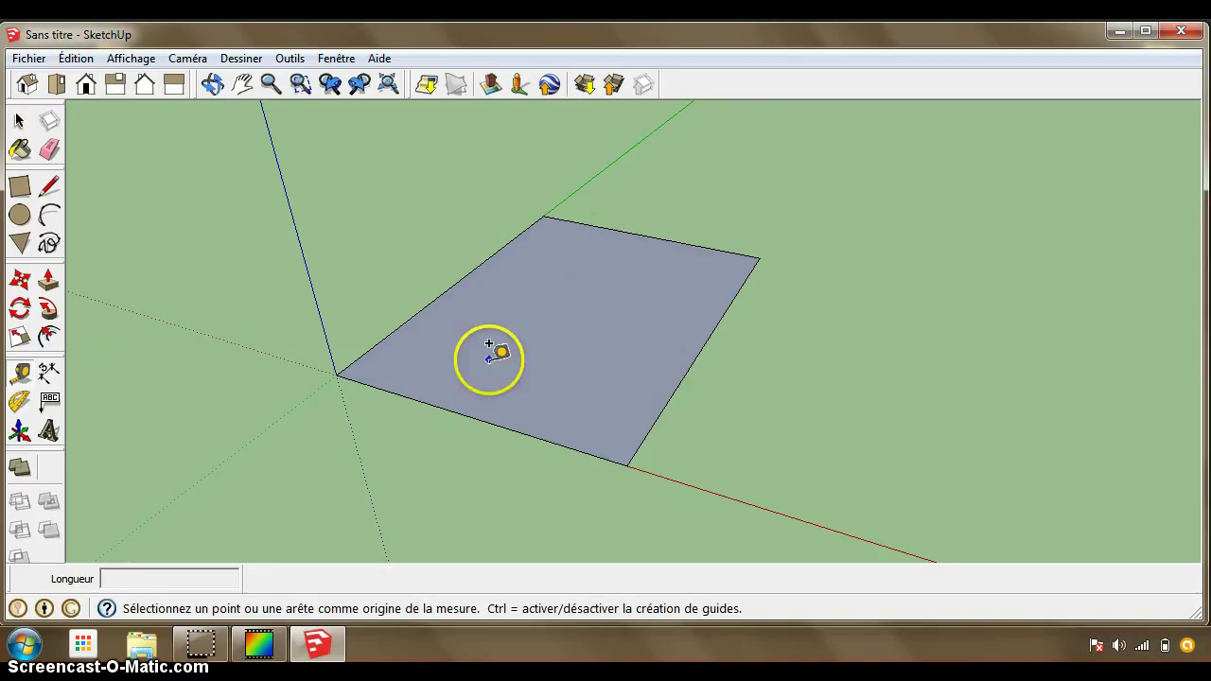
left_click(49, 372)
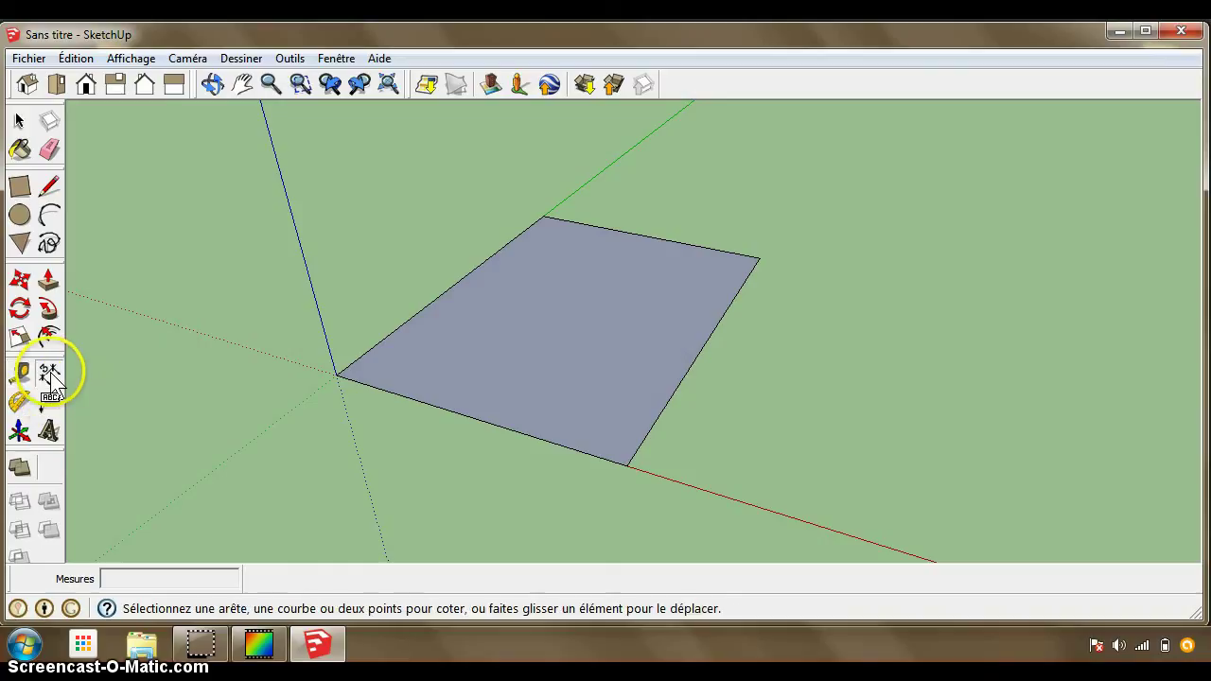
left_click(593, 227)
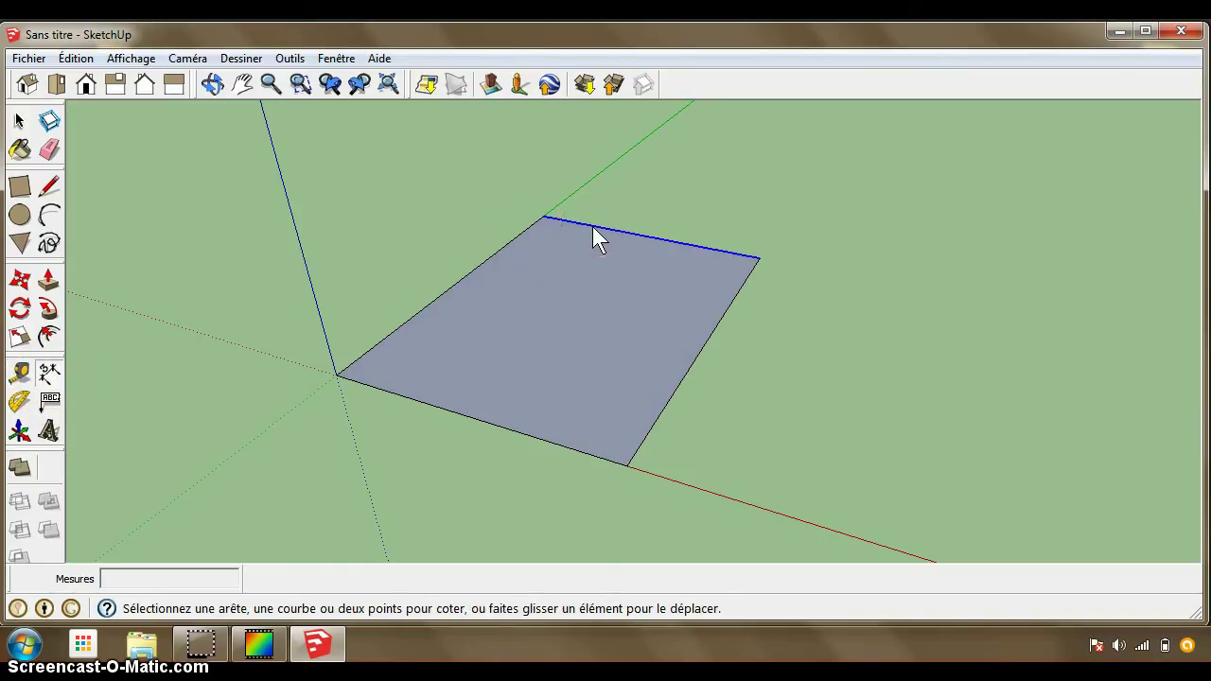
left_click(593, 227)
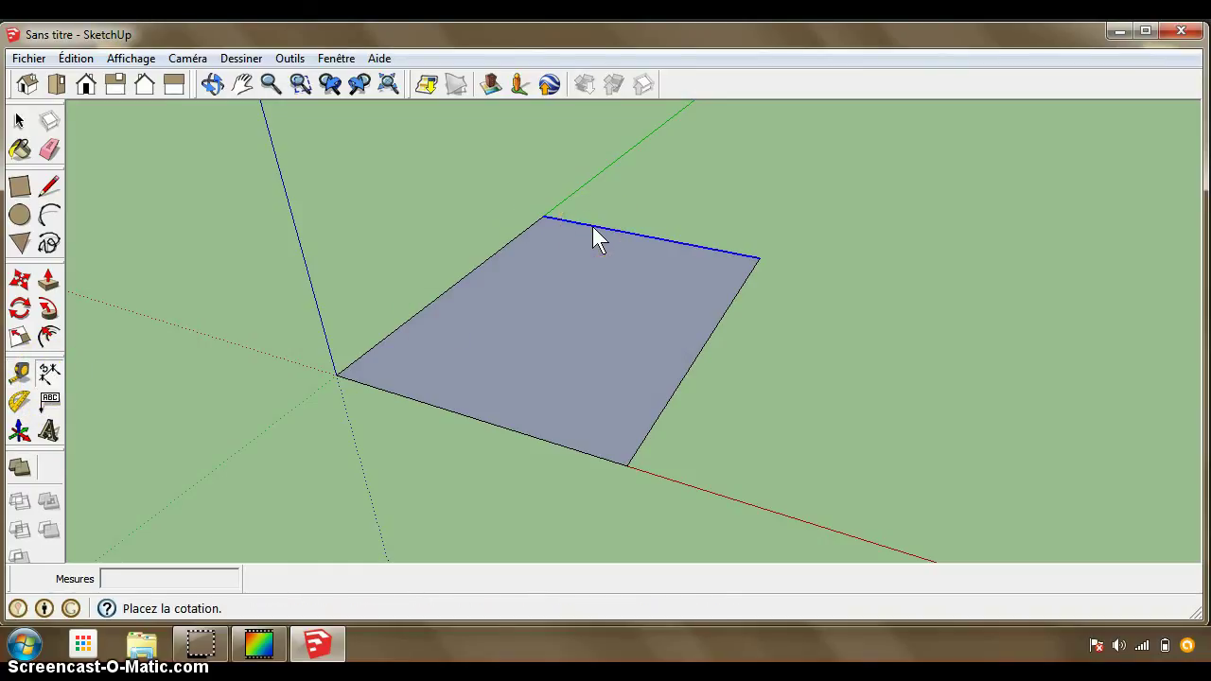
left_click(621, 208)
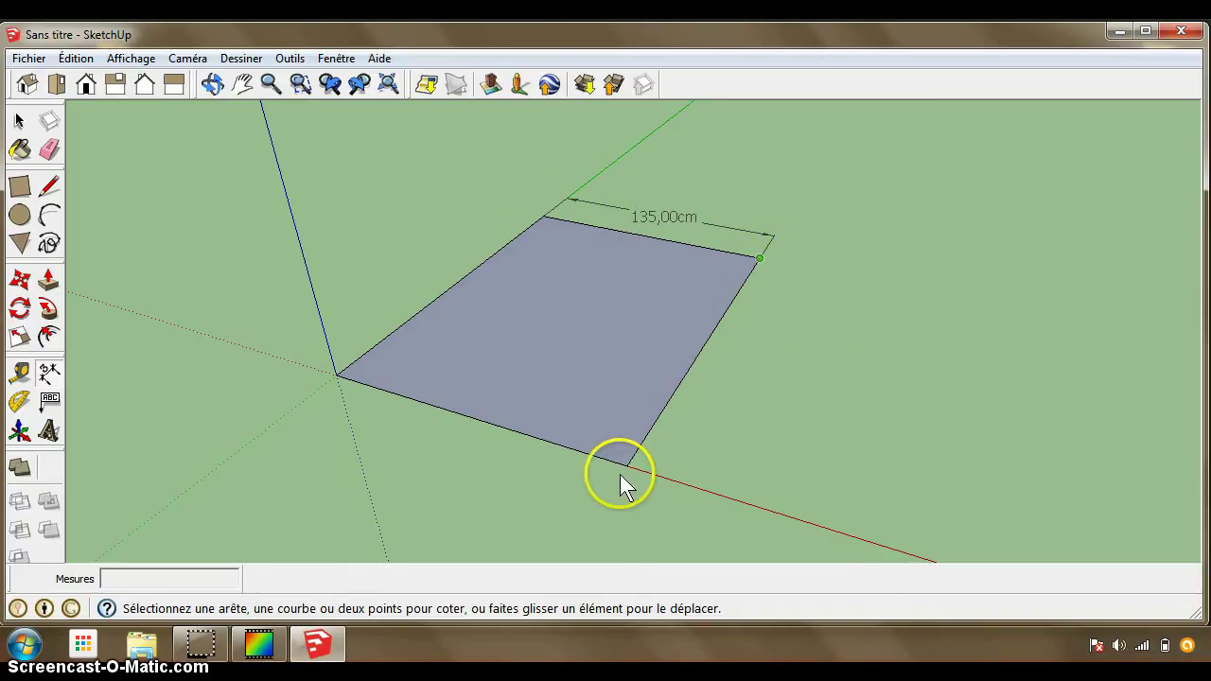
Erase the 135 cm dimension and bring the paper plan photo forward
left_click(50, 151)
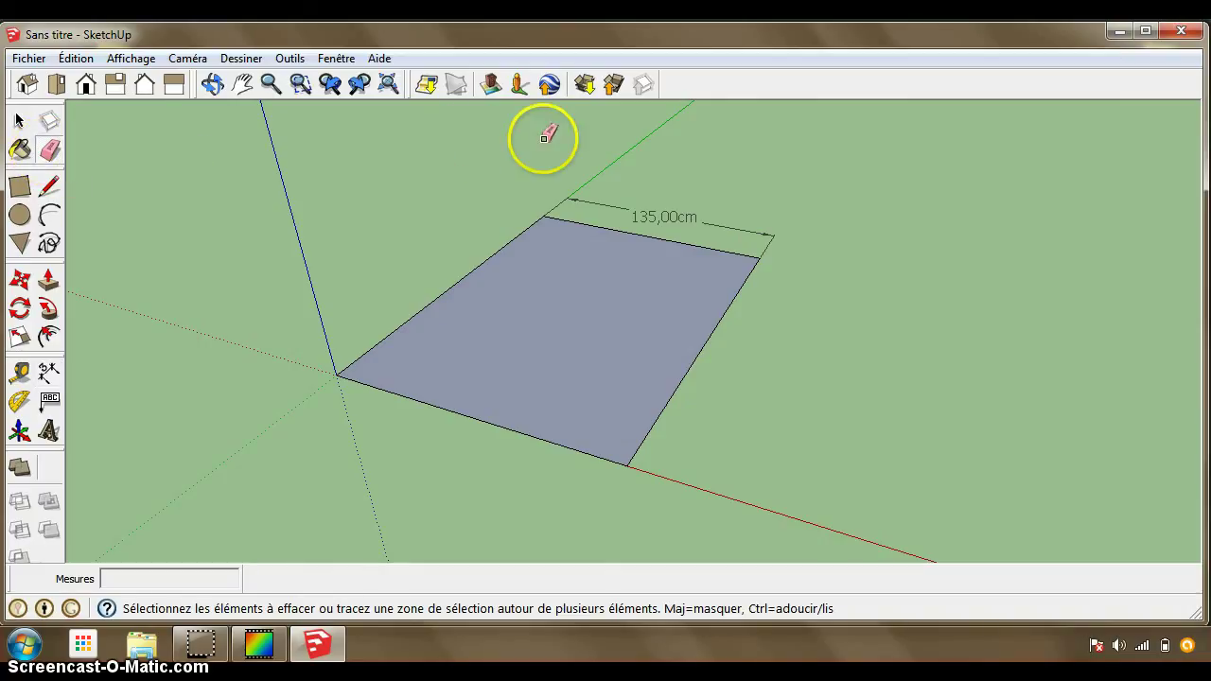
left_click(599, 201)
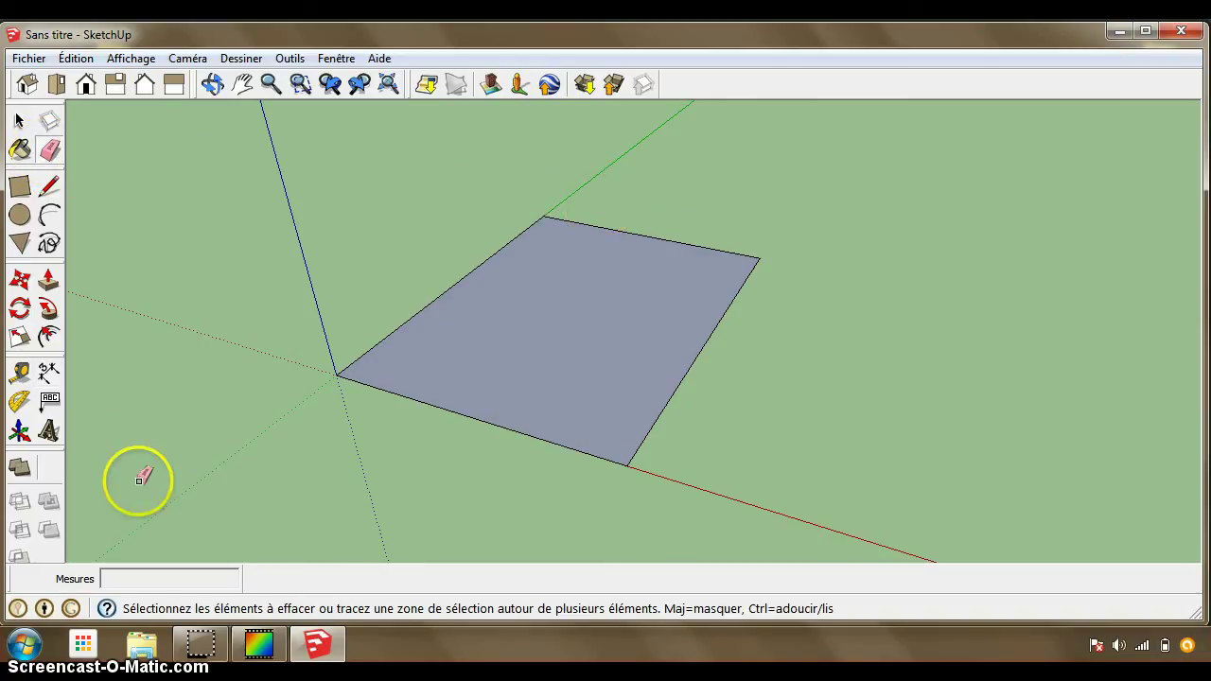
left_click(258, 644)
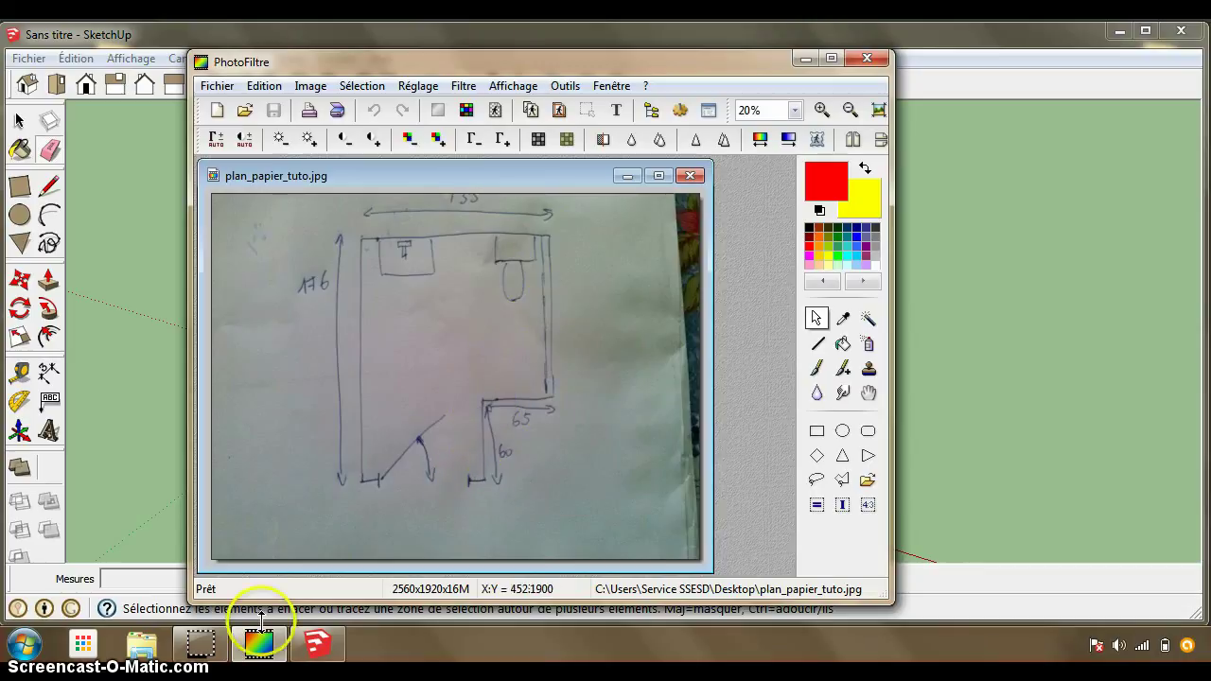
Back in SketchUp, lay a guide line 65 cm in from the floor's right edge
left_click(318, 645)
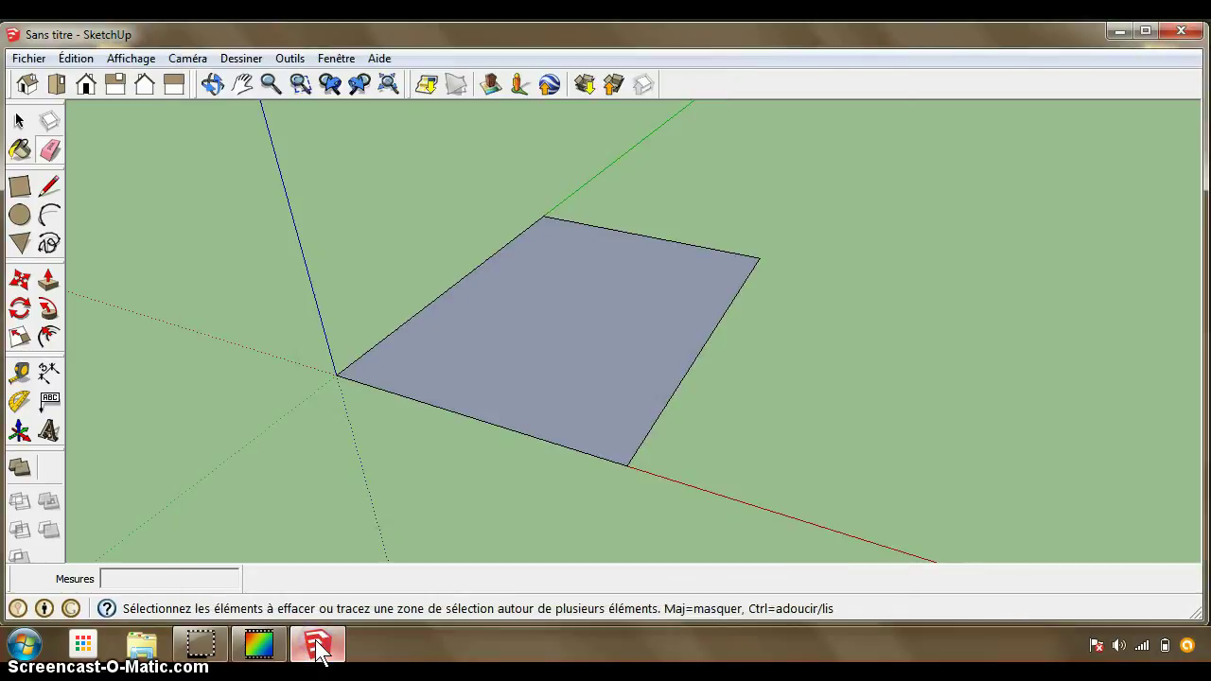
left_click(19, 372)
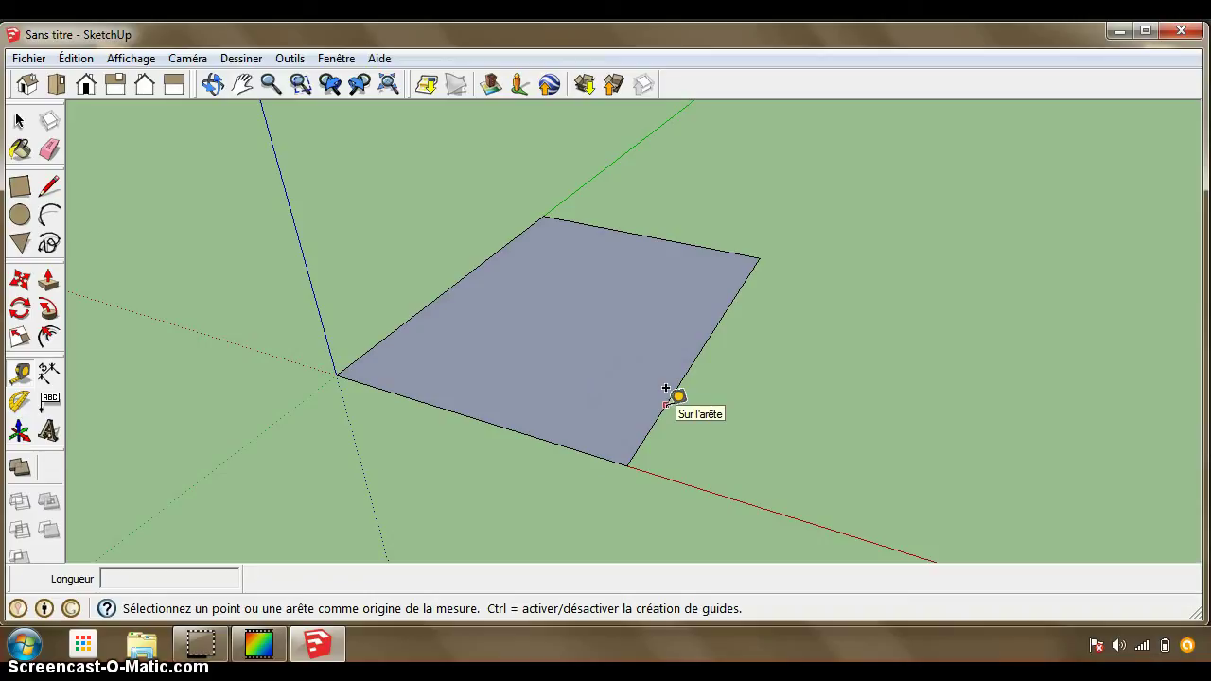
left_click(666, 389)
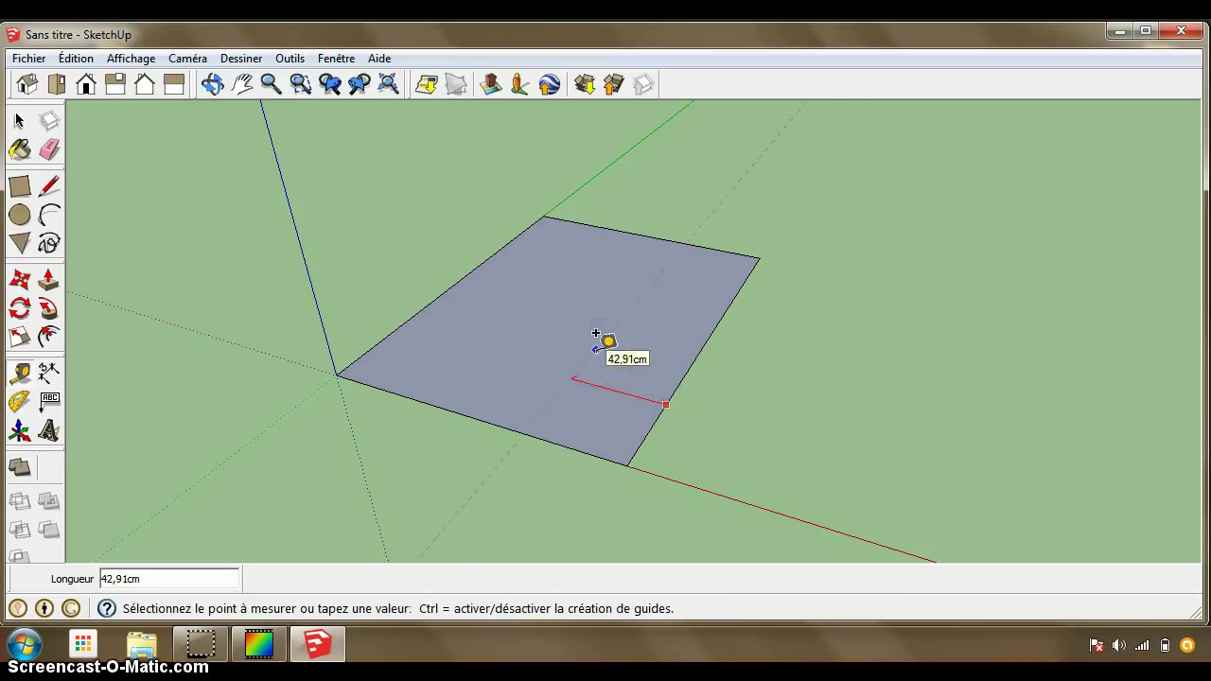
left_click(611, 354)
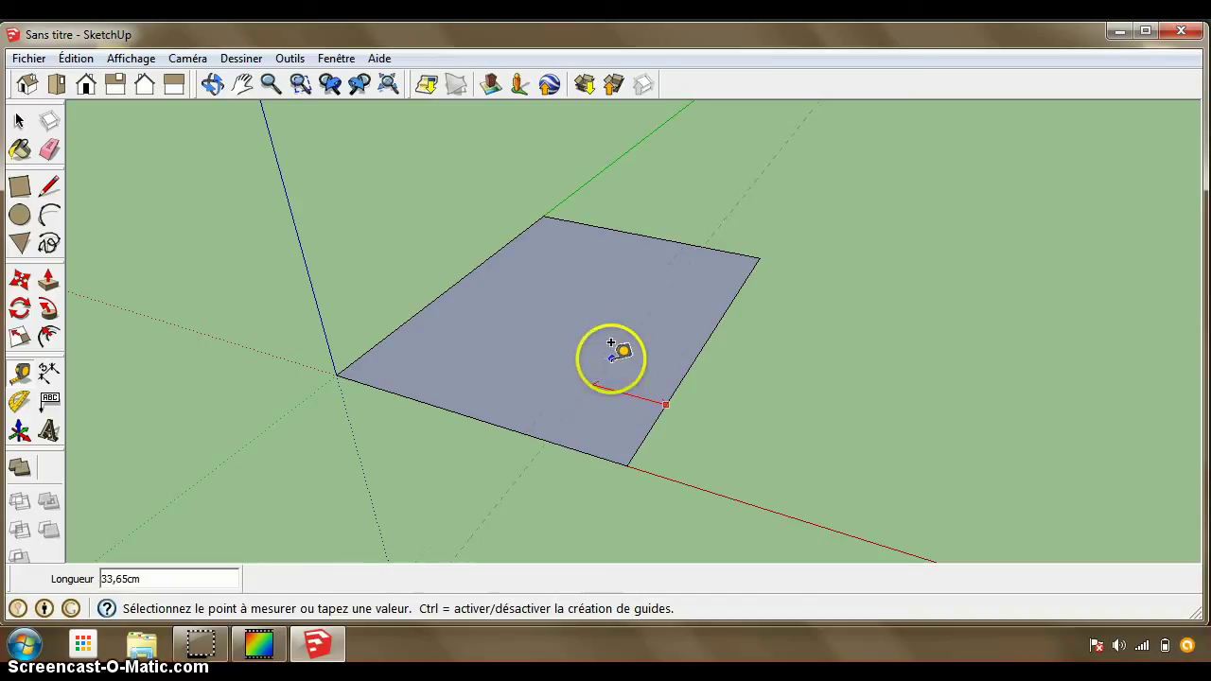
left_click(617, 344)
type("65")
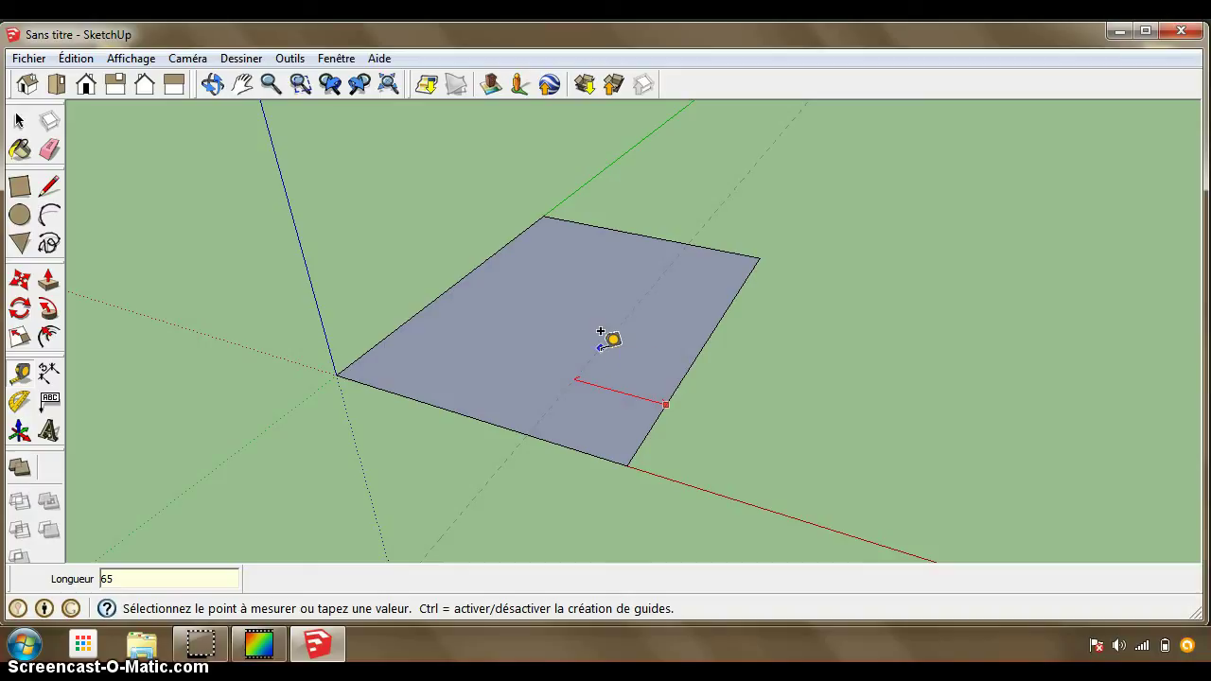
key("Return")
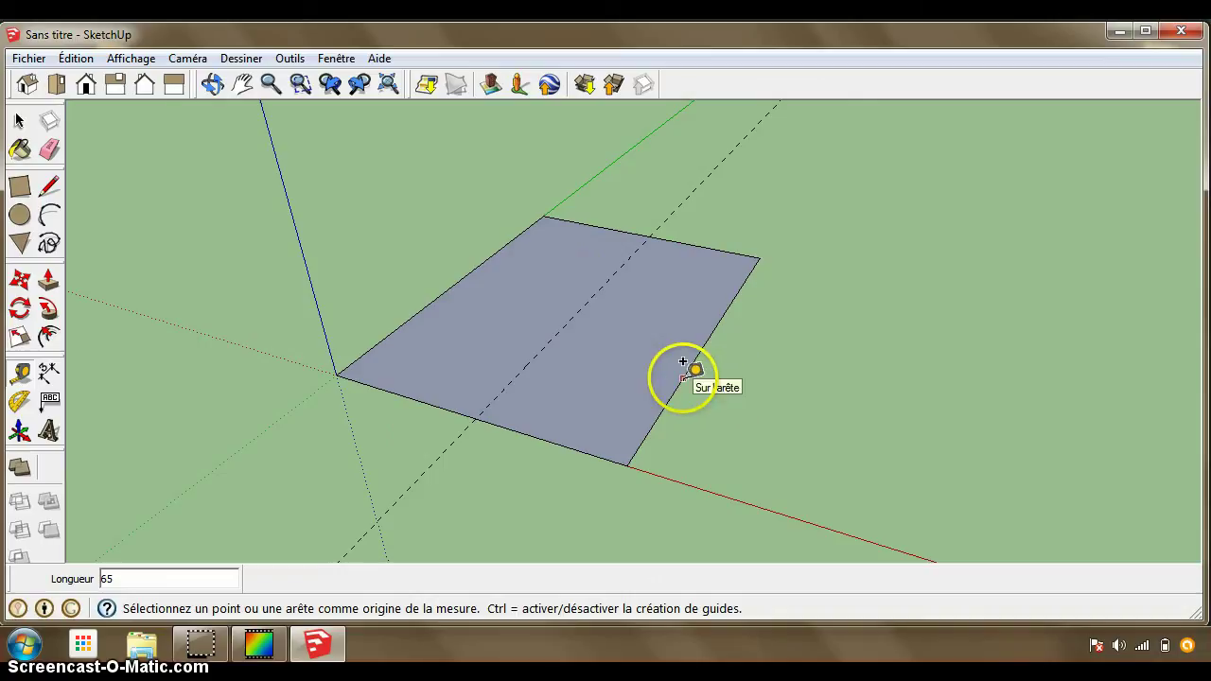
Lay a second guide line 60 cm in from the floor's lower edge
left_click(525, 432)
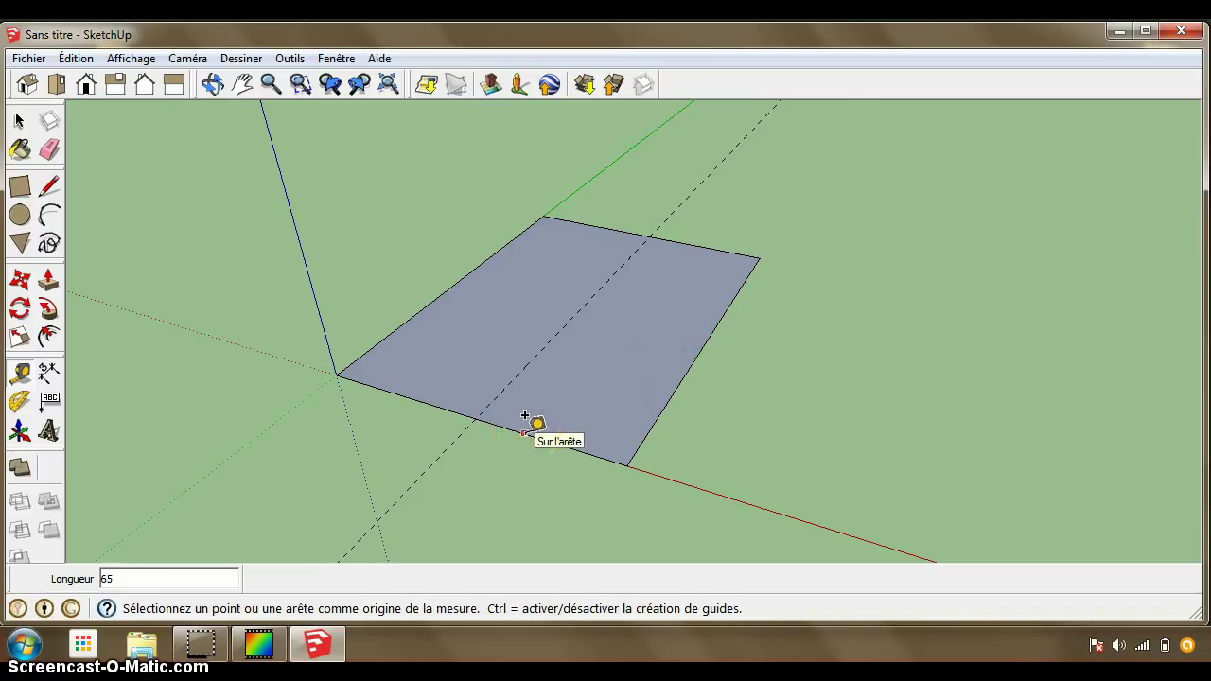
left_click_drag(525, 417, 592, 358)
type("60")
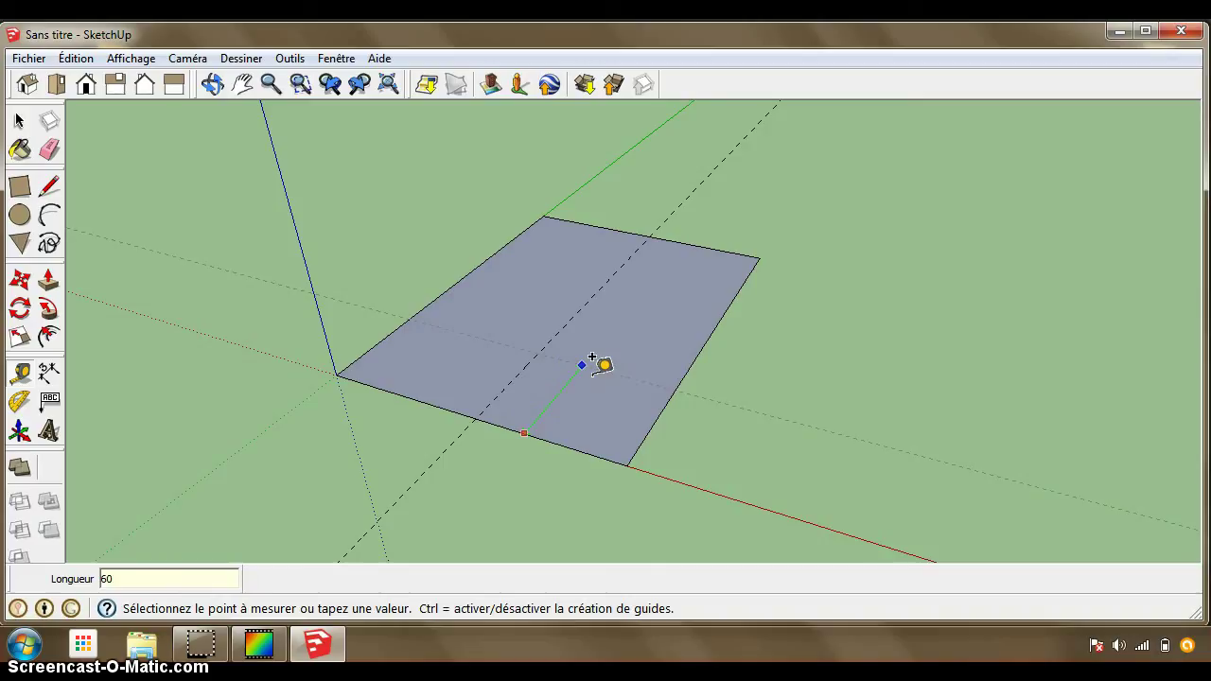
key("Return")
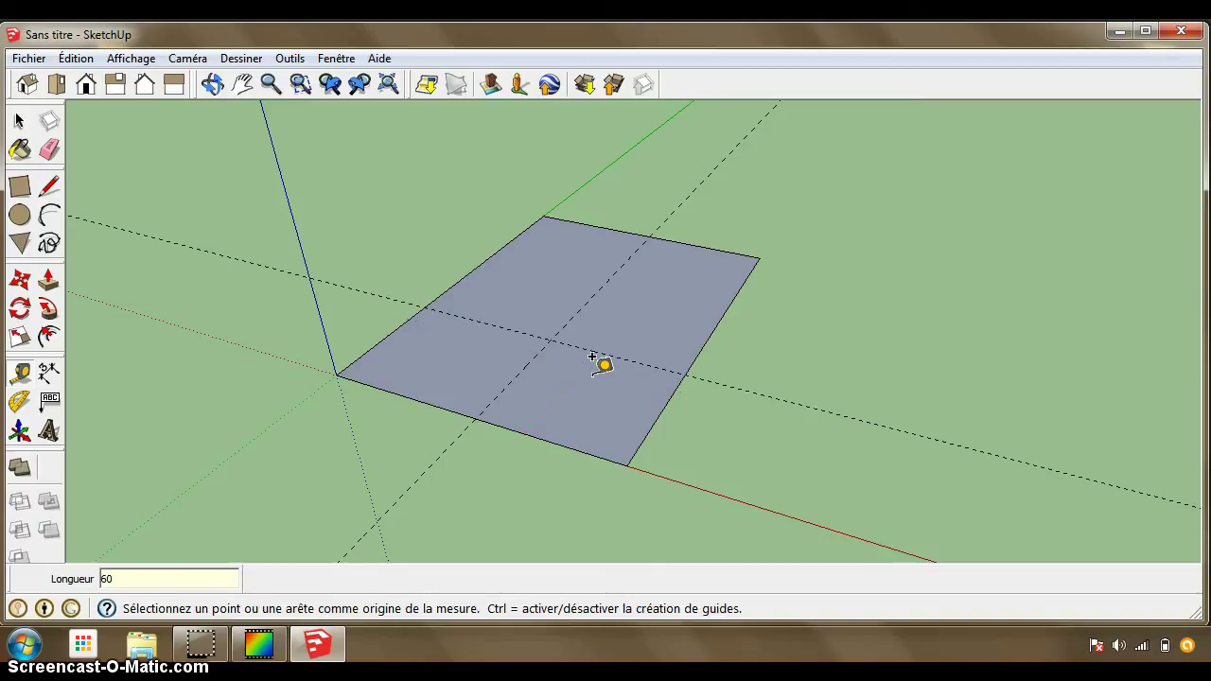
left_click_drag(278, 296, 550, 364)
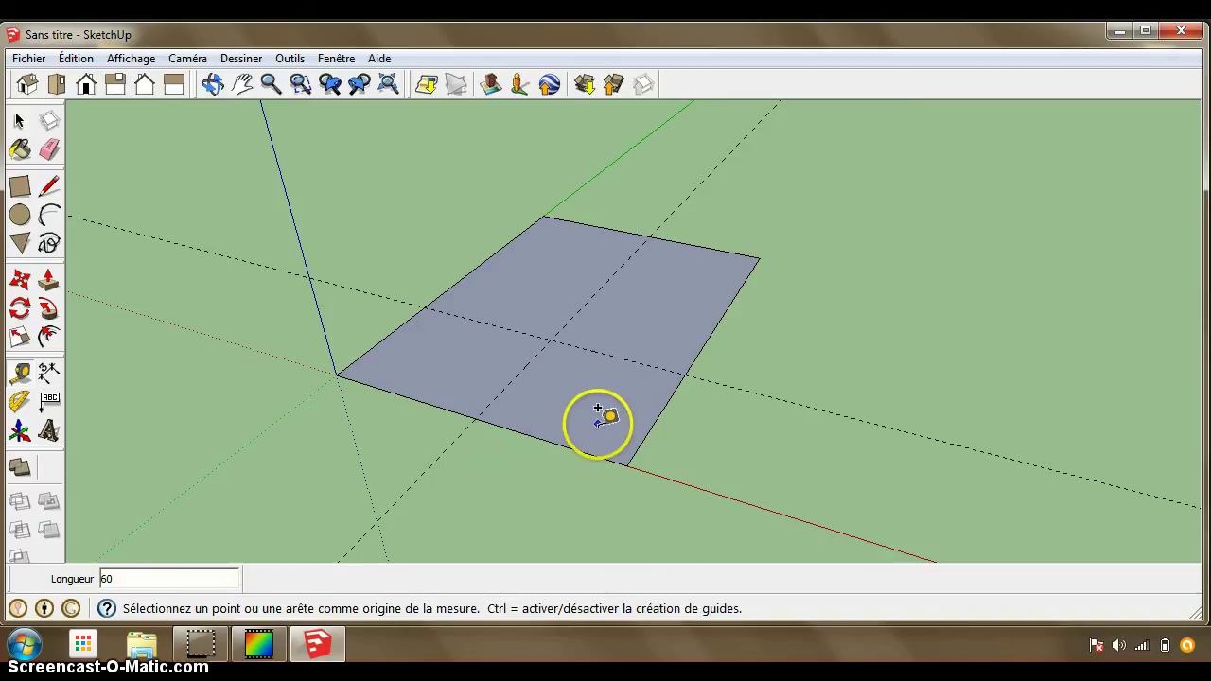
Draw a 60 cm line and a 65 cm line along the guides, splitting off the corner
left_click(50, 188)
left_click(51, 191)
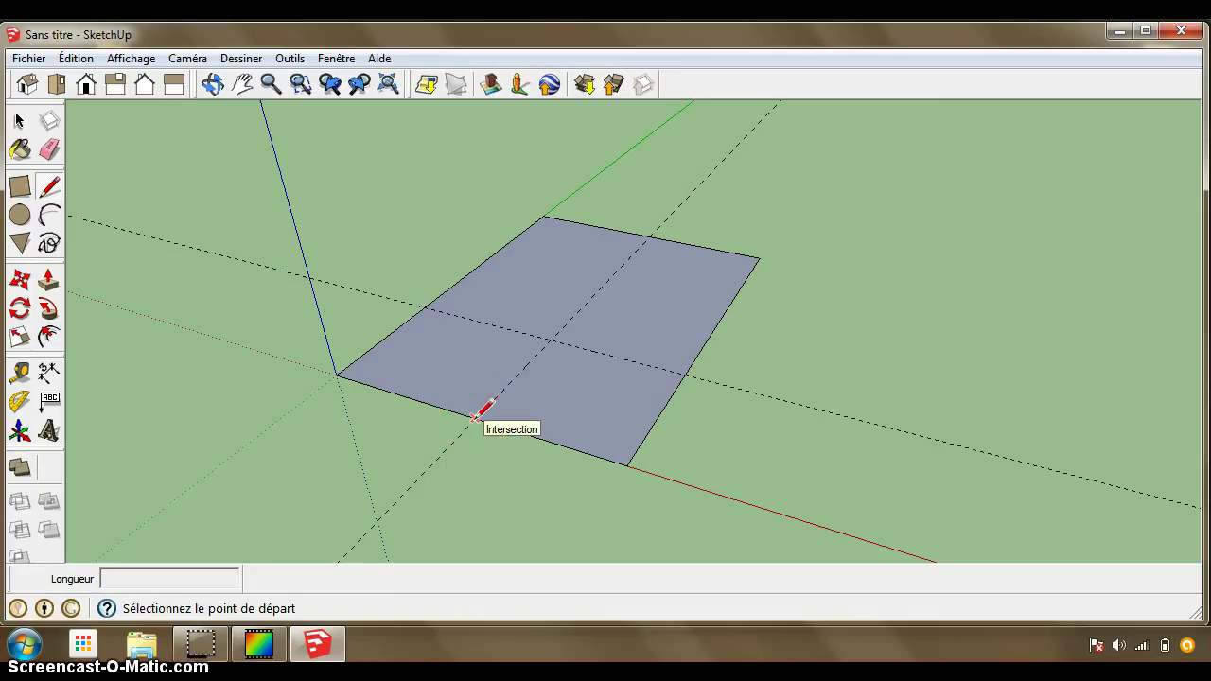
left_click(475, 416)
left_click(551, 336)
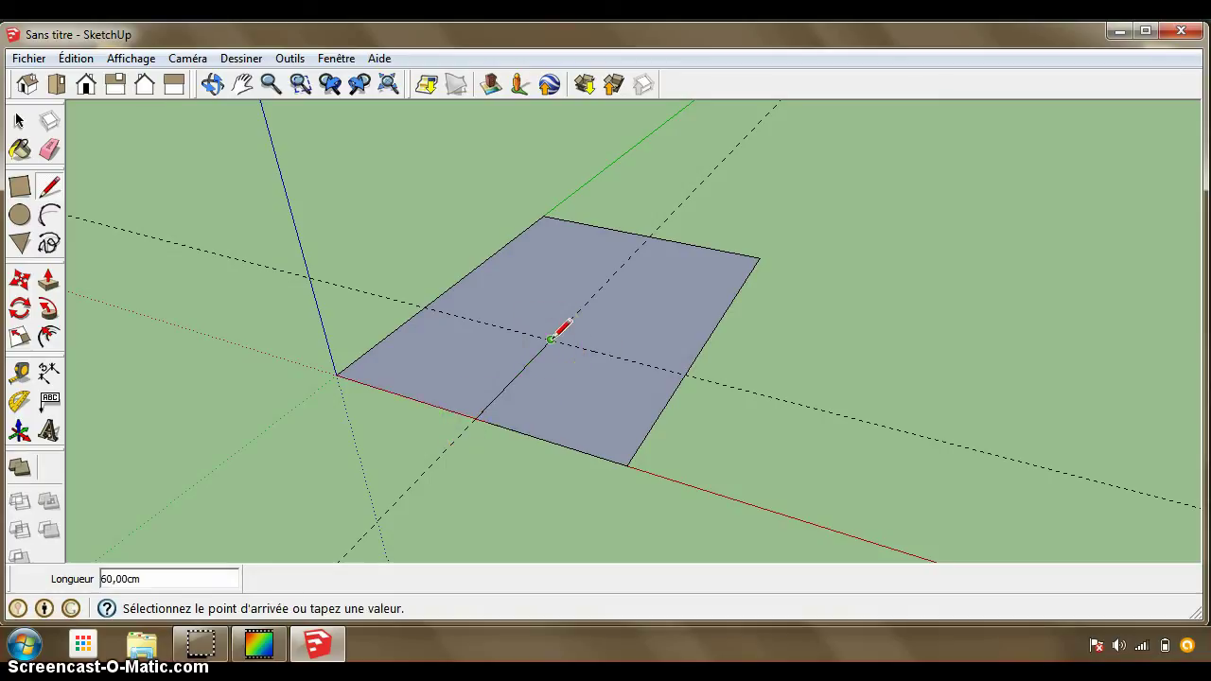
mouse_move(552, 336)
left_mouse_down()
mouse_move(662, 360)
mouse_move(675, 375)
left_mouse_up()
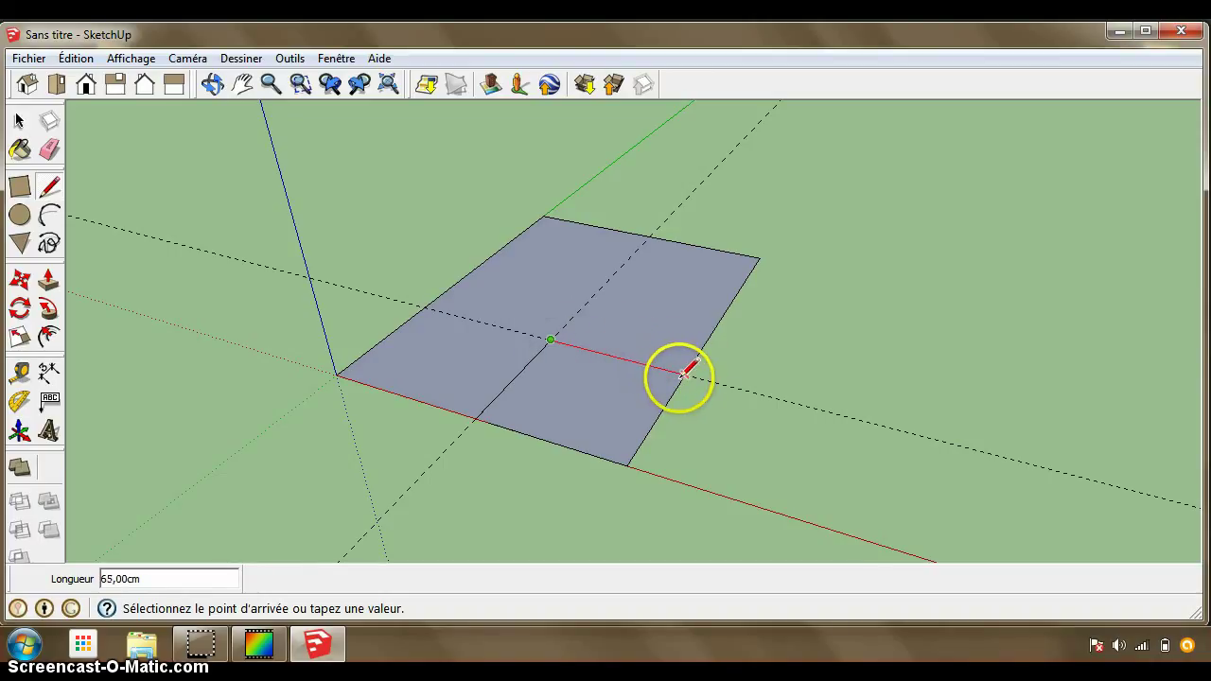
left_click_drag(676, 372, 683, 374)
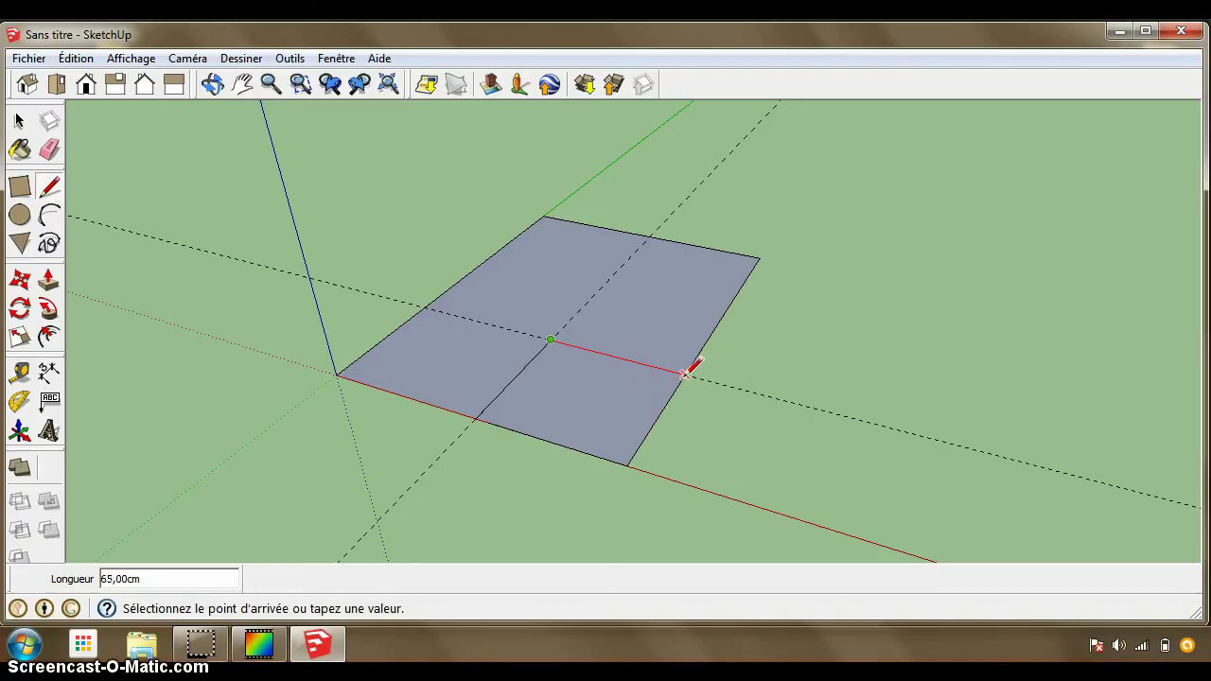
left_click(683, 375)
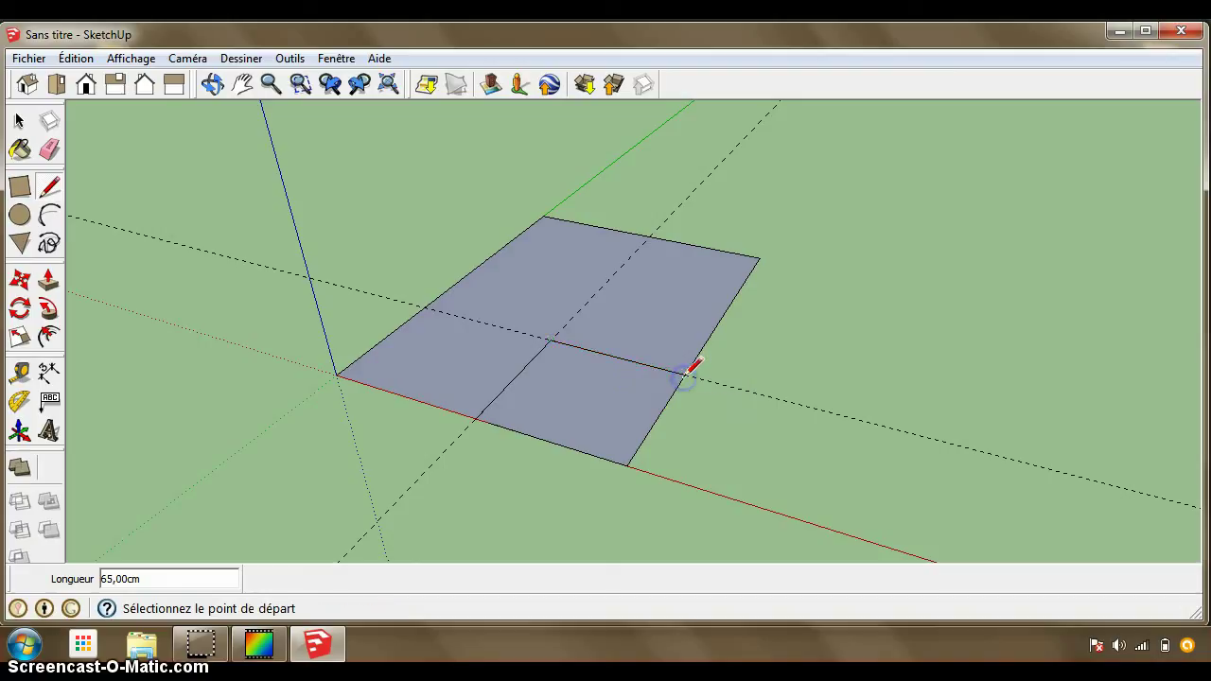
Erase both dashed guide lines
left_click(48, 149)
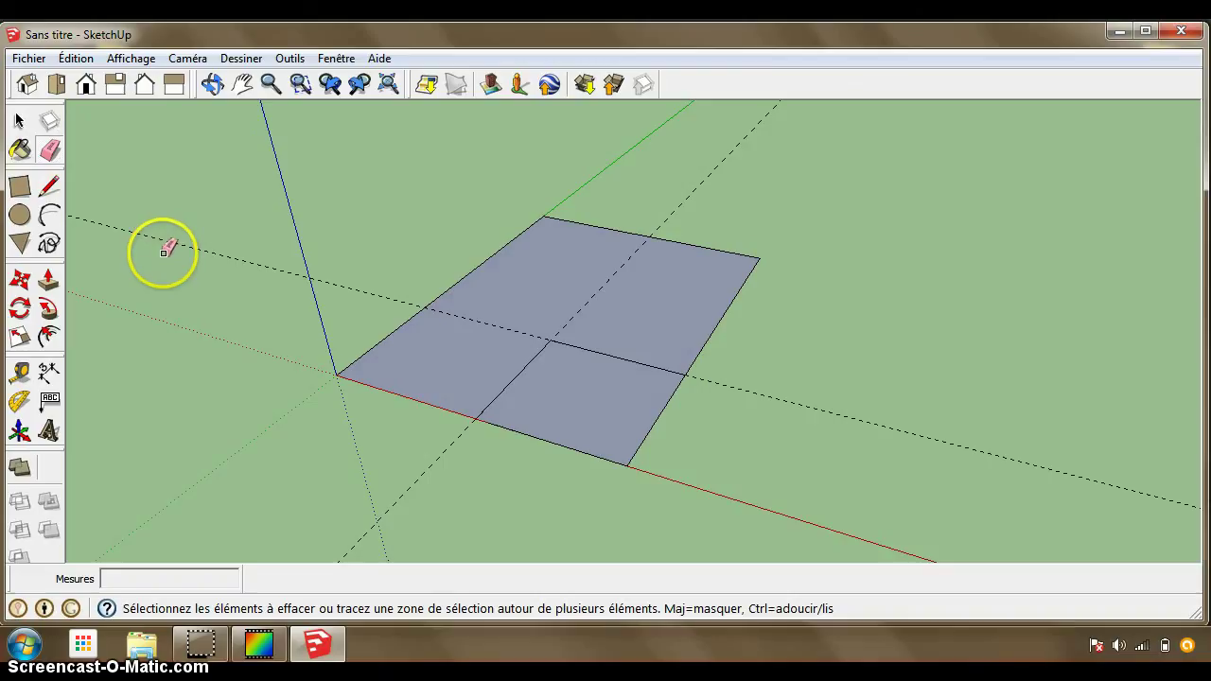
left_click(246, 268)
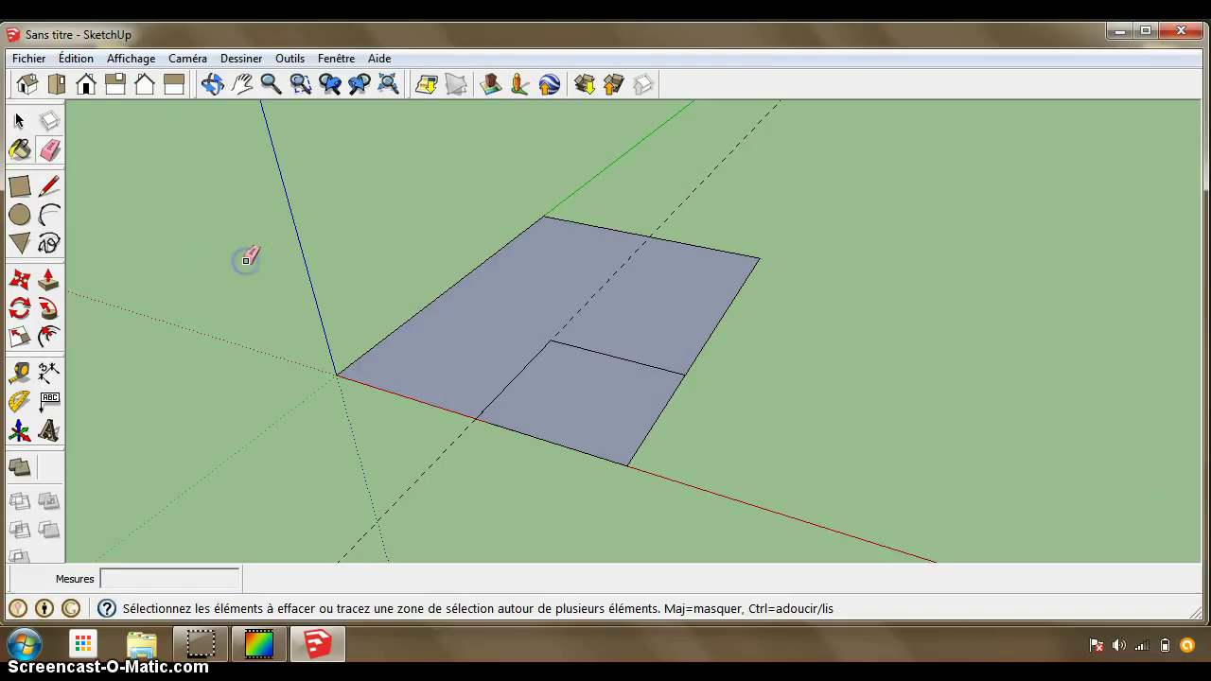
left_click(459, 434)
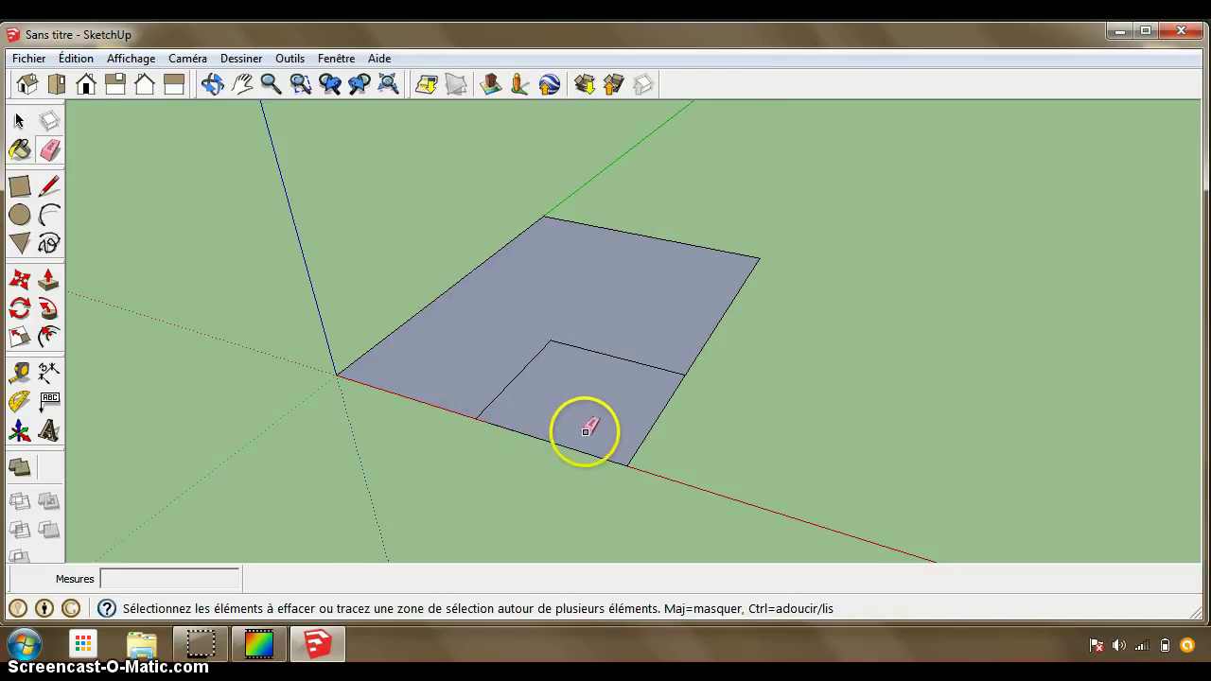
Delete the 65 by 60 cm corner face and its leftover right and front edges
left_click(19, 120)
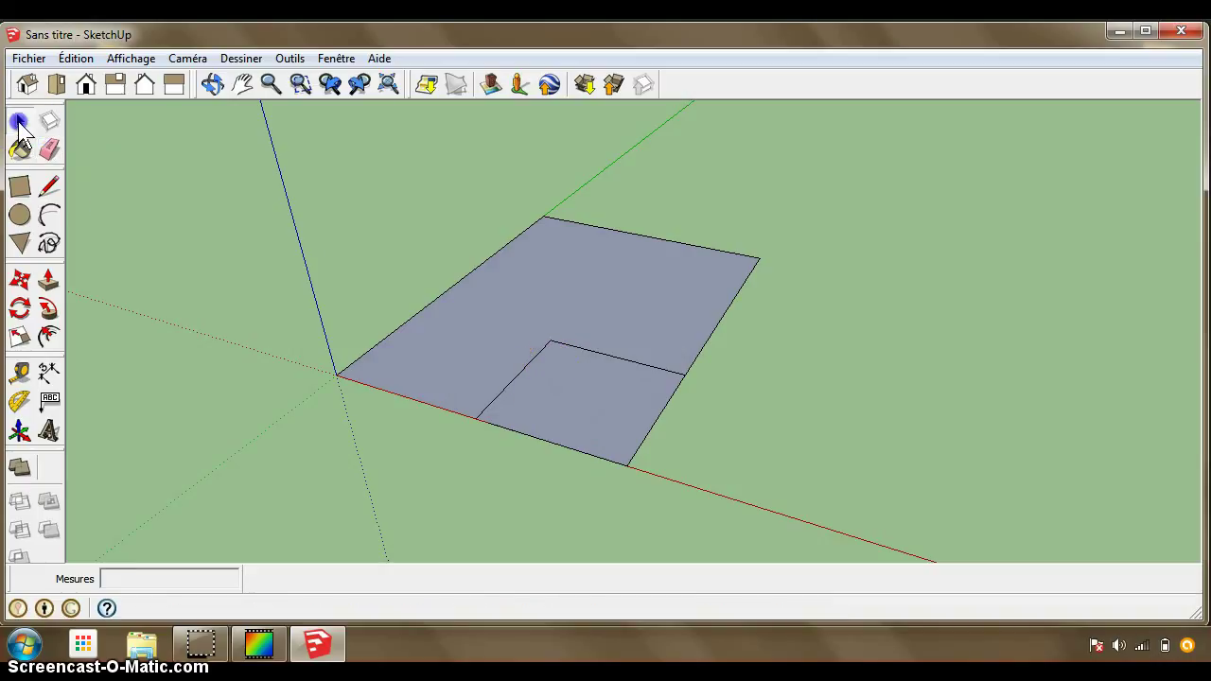
left_click(587, 409)
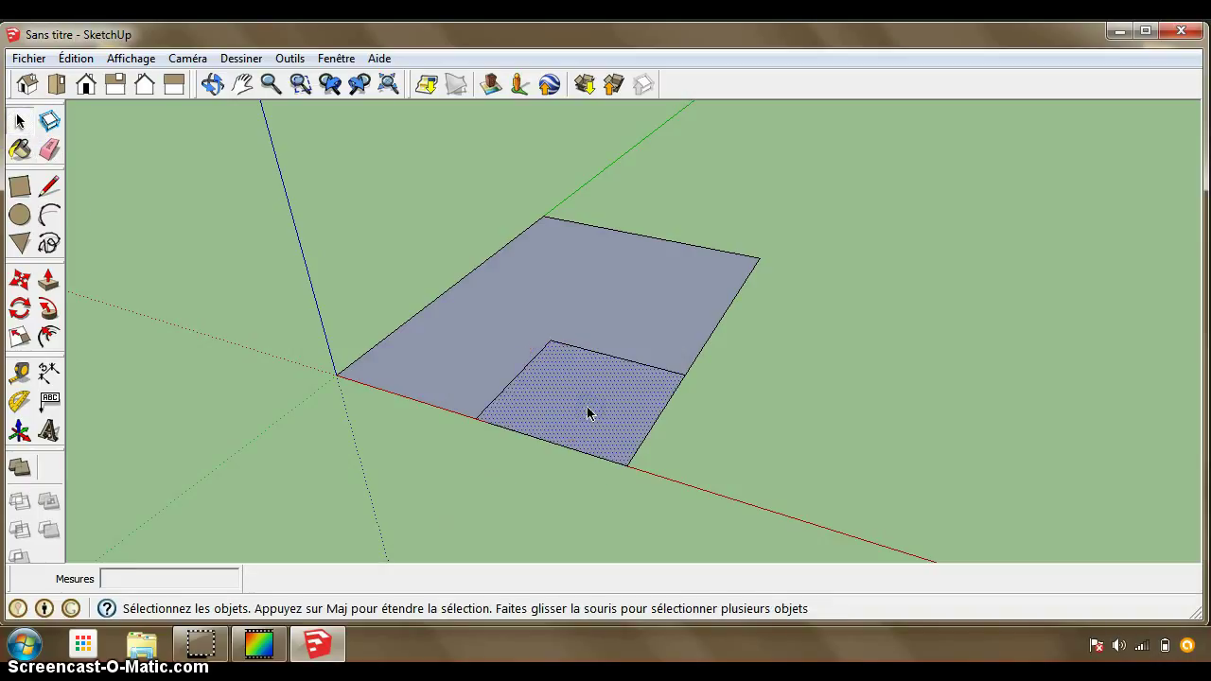
key("Delete")
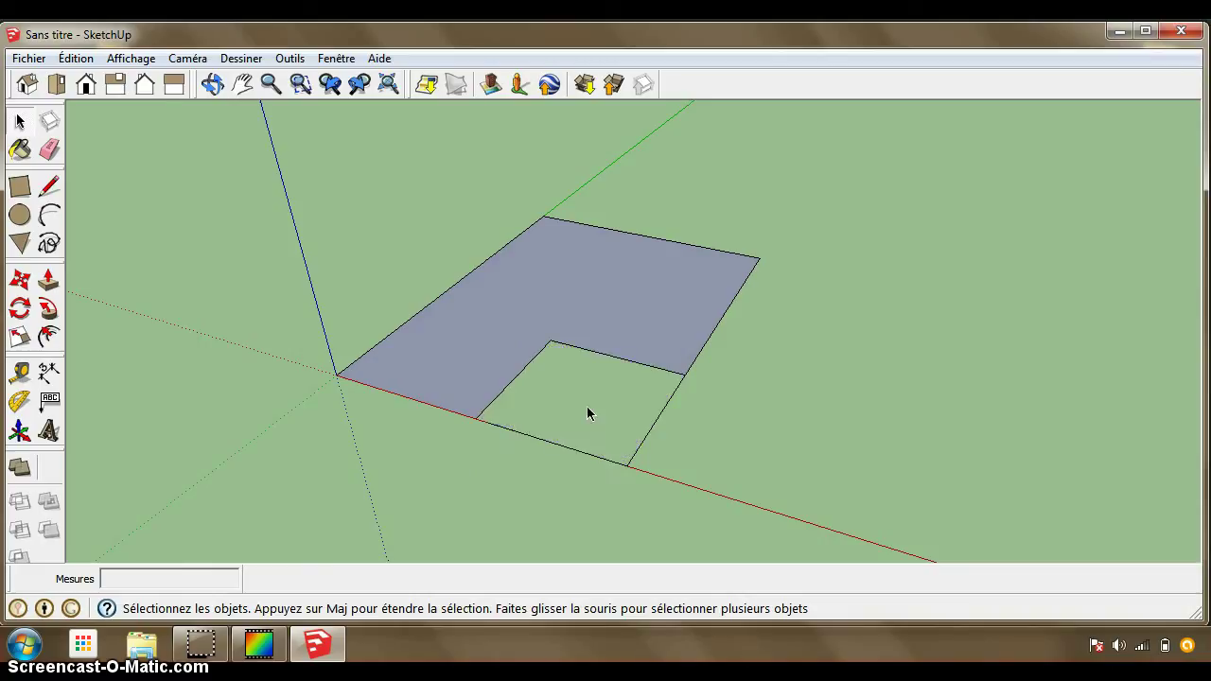
left_click(653, 432)
key("Delete")
left_click(578, 447)
key("Delete")
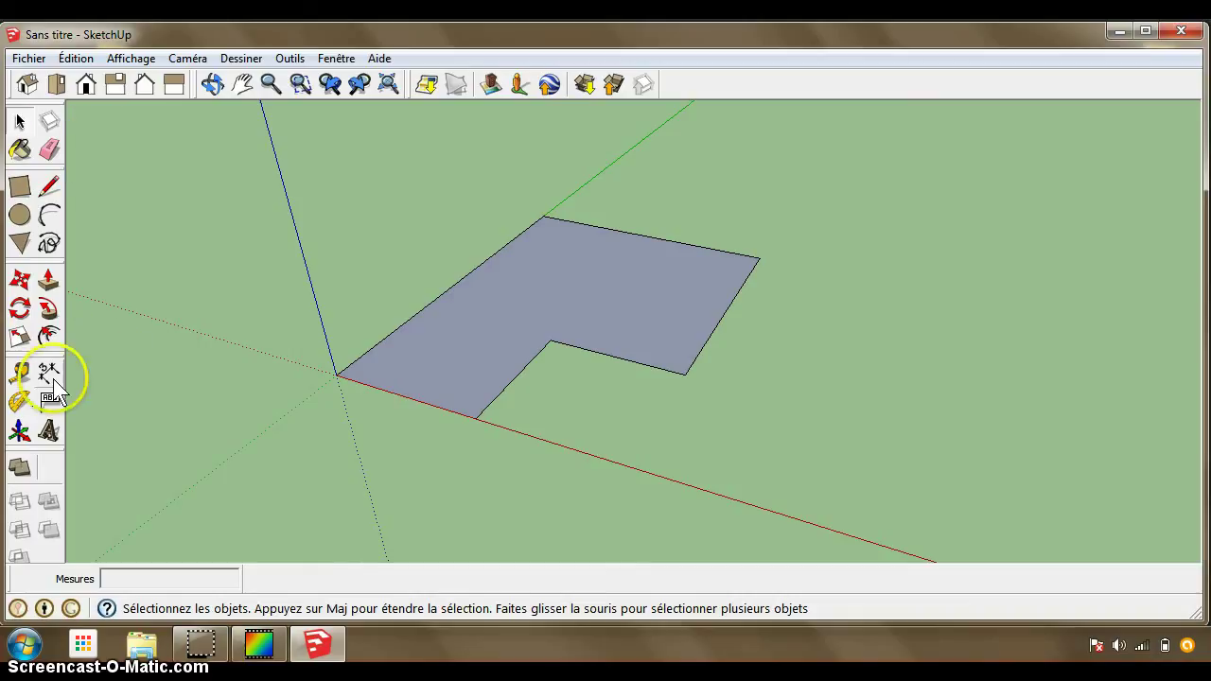
Orbit to look down on the L-shaped floor, then bring the plan photo forward
left_click(212, 84)
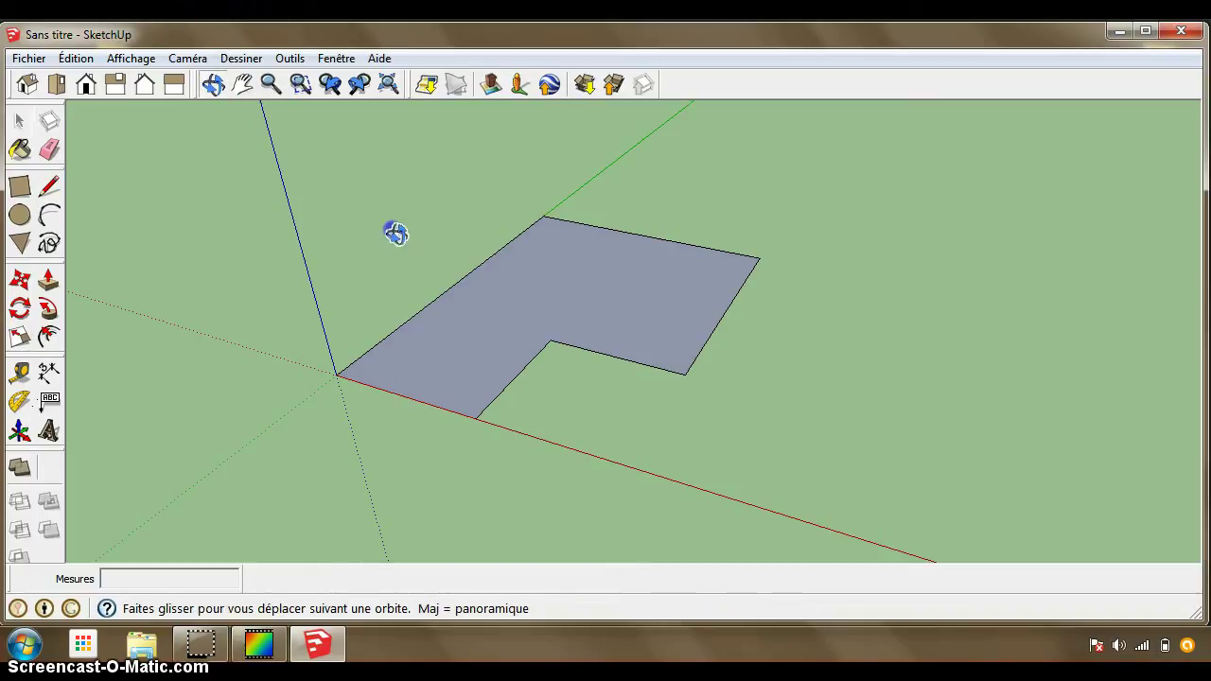
mouse_move(395, 233)
left_mouse_down()
mouse_move(543, 302)
mouse_move(527, 293)
left_mouse_up()
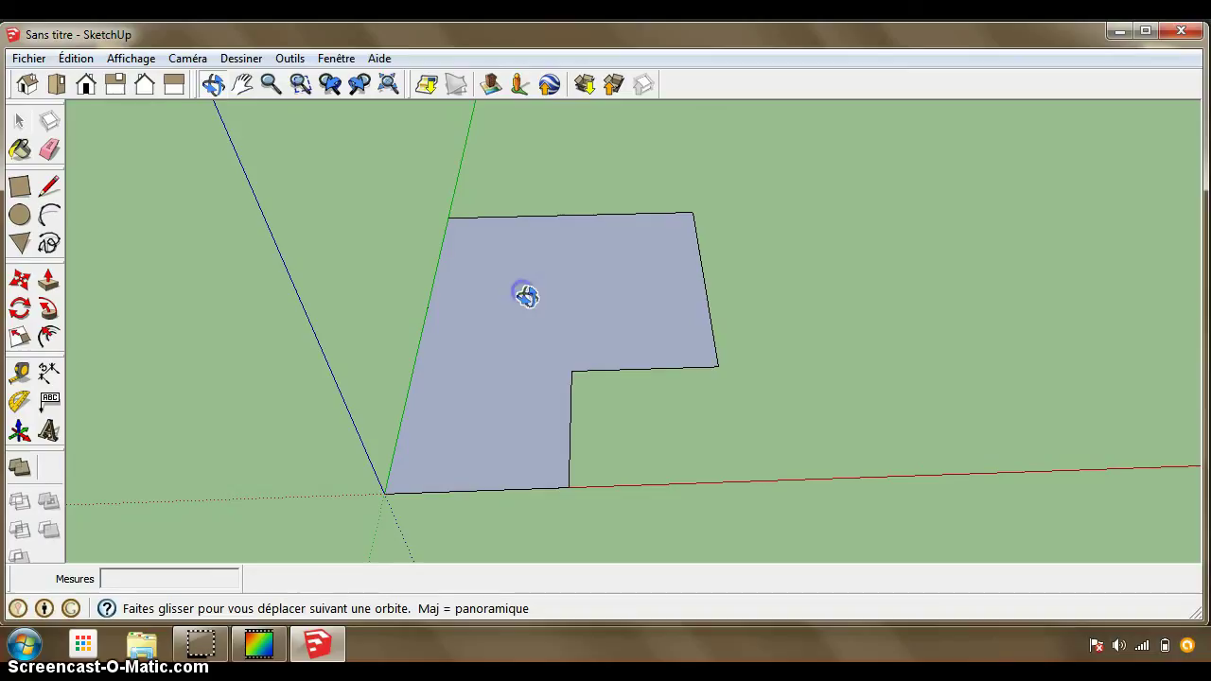
left_click(260, 644)
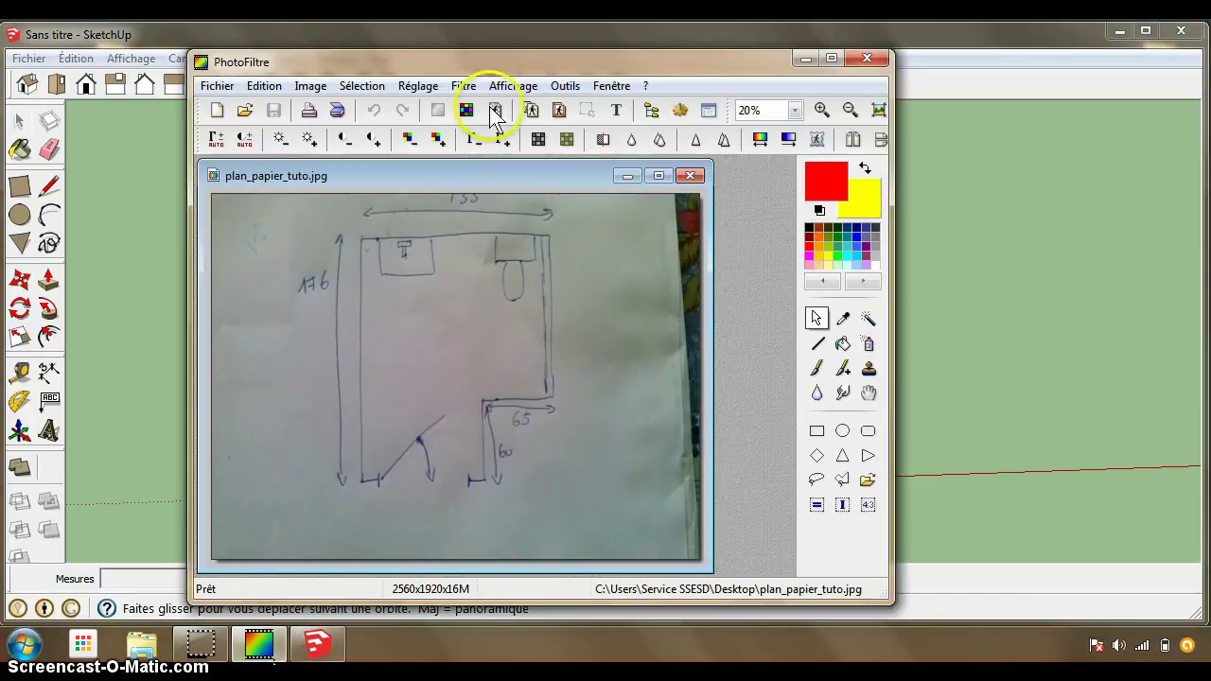
Move the plan photo window aside to compare it, then minimise it
left_click_drag(596, 61, 1163, 65)
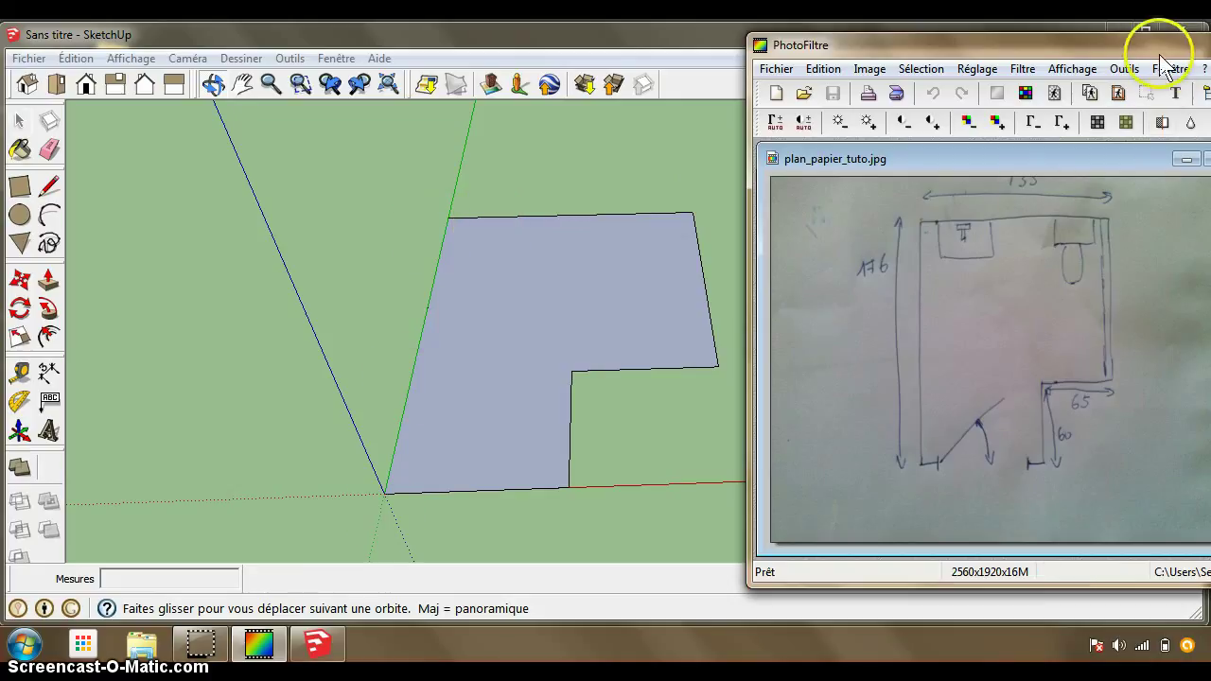
mouse_move(1108, 43)
left_mouse_down()
mouse_move(823, 85)
mouse_move(695, 56)
left_mouse_up()
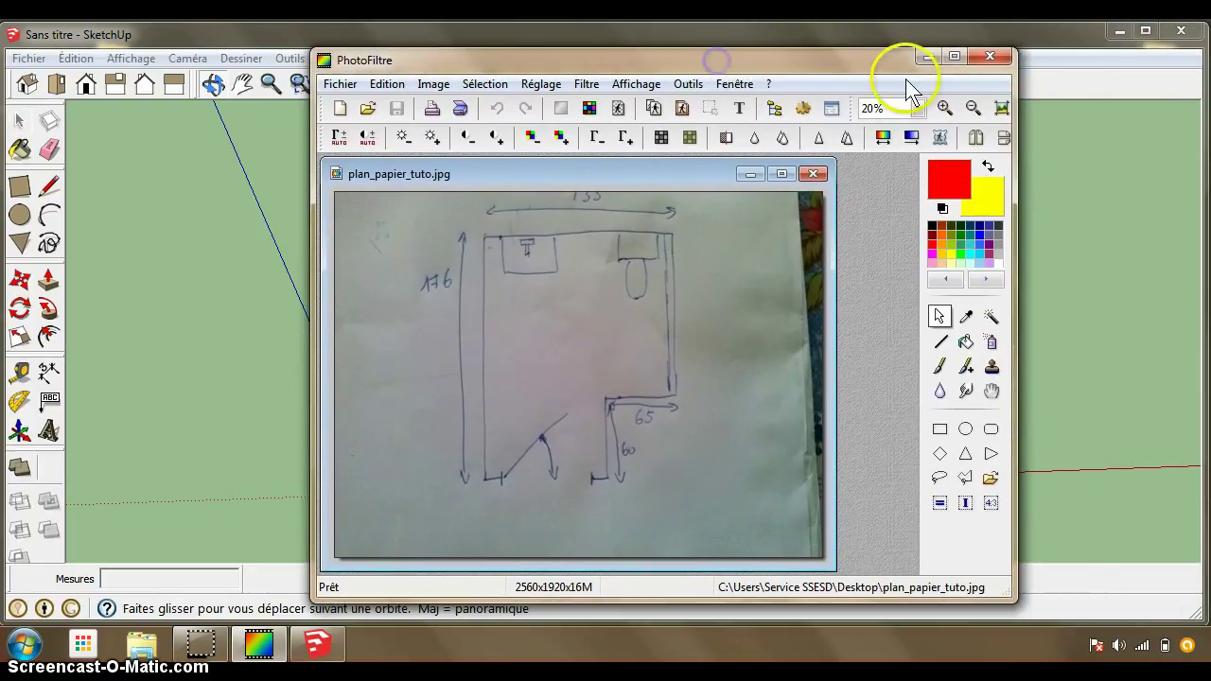
left_click(926, 54)
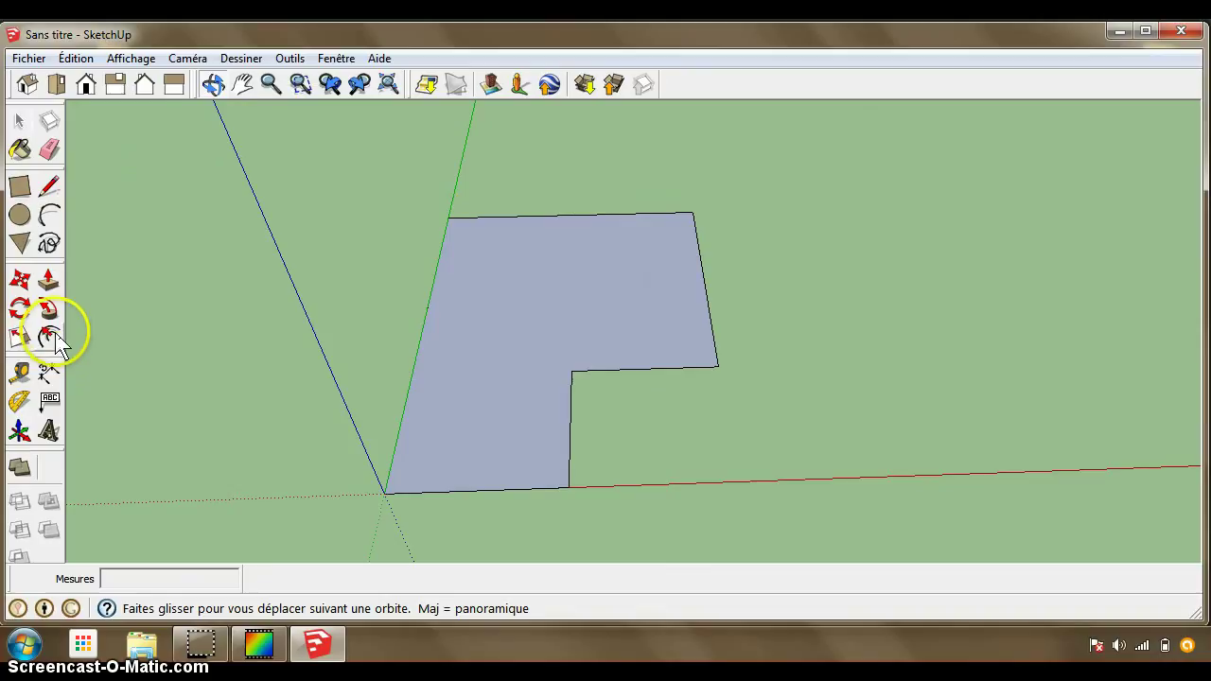
Dimension the top edge at 135 cm and the right edge at 116 cm
left_click(50, 369)
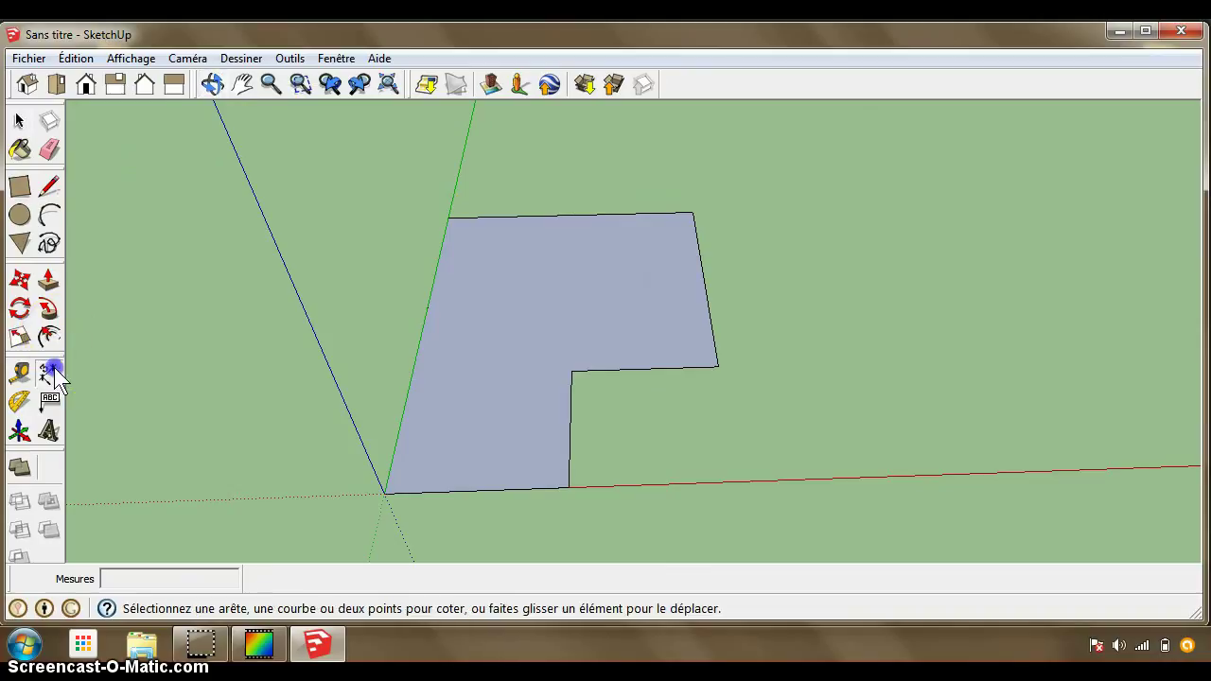
left_click(529, 217)
left_click(527, 203)
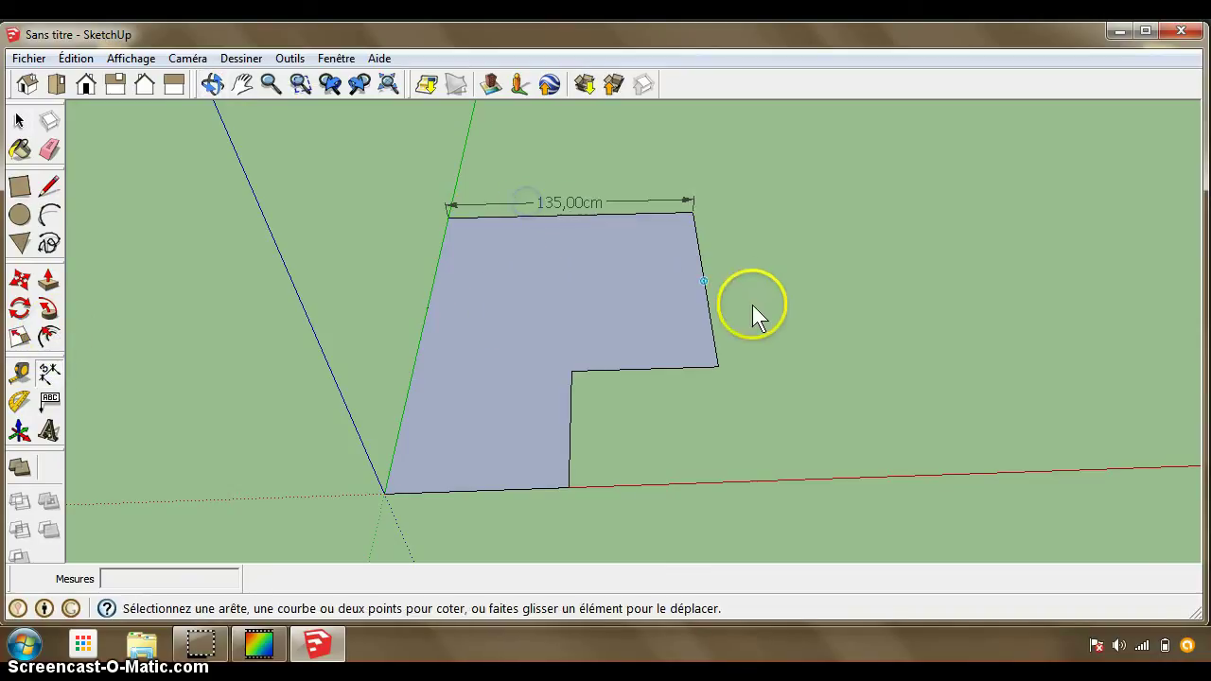
left_click(708, 315)
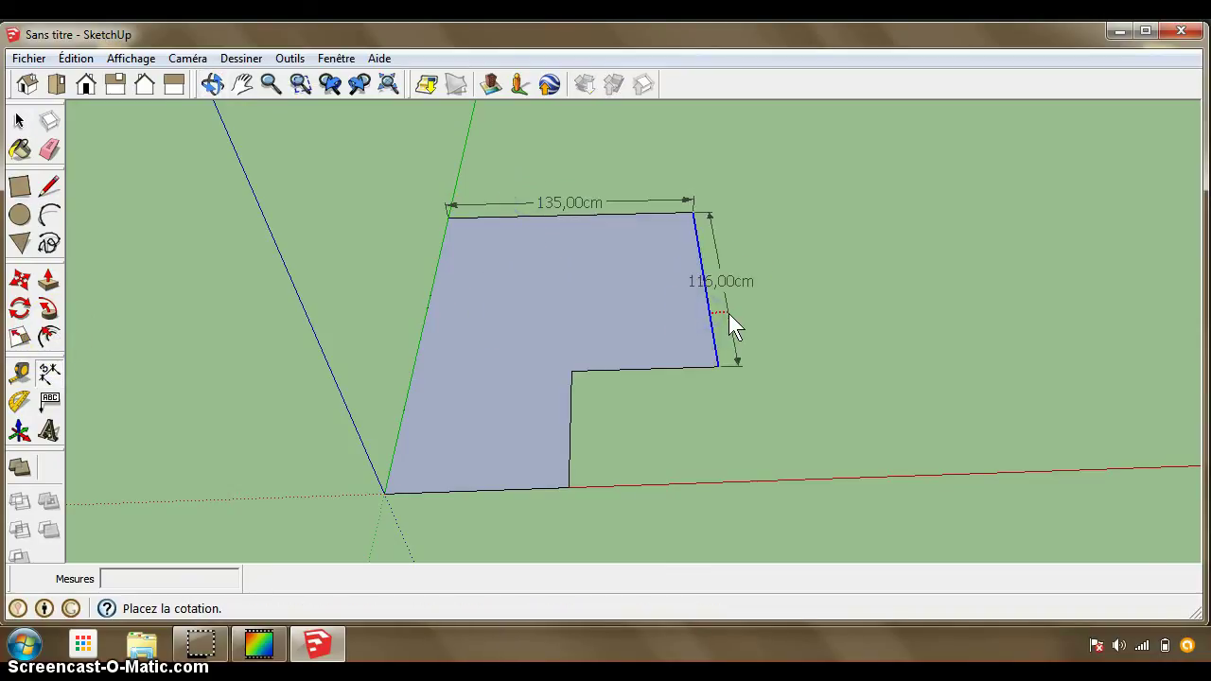
left_click(752, 310)
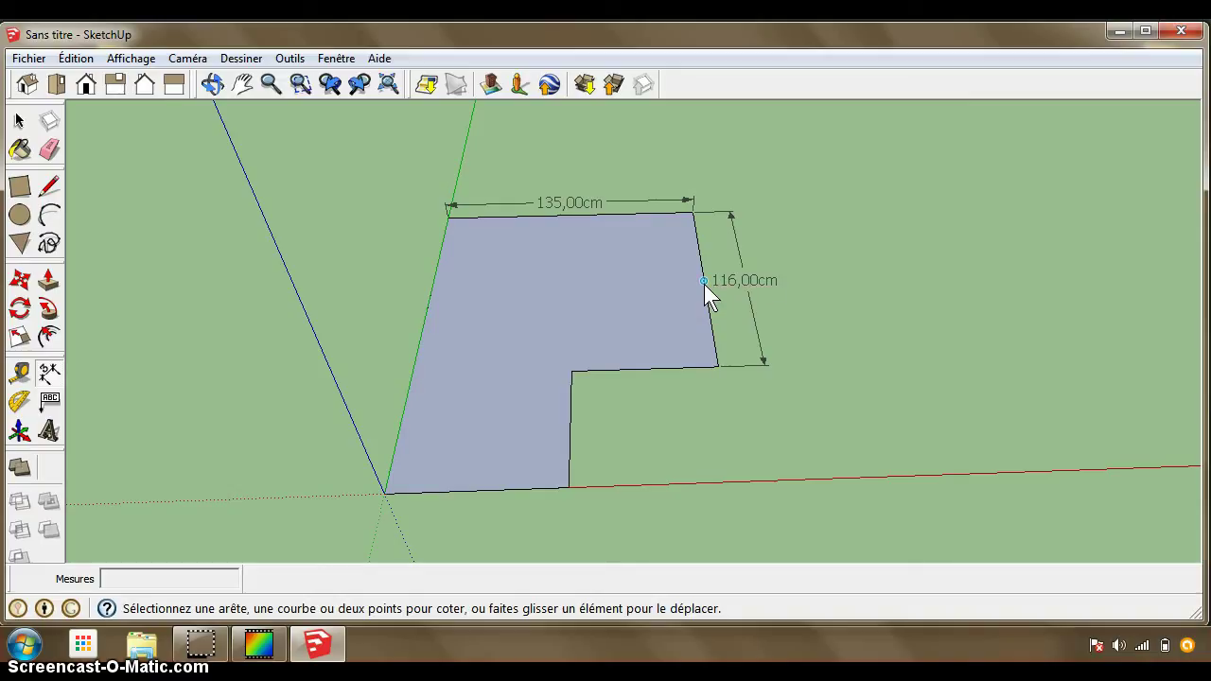
Dimension the inner recess edges at 65 cm and 60 cm
left_click(650, 369)
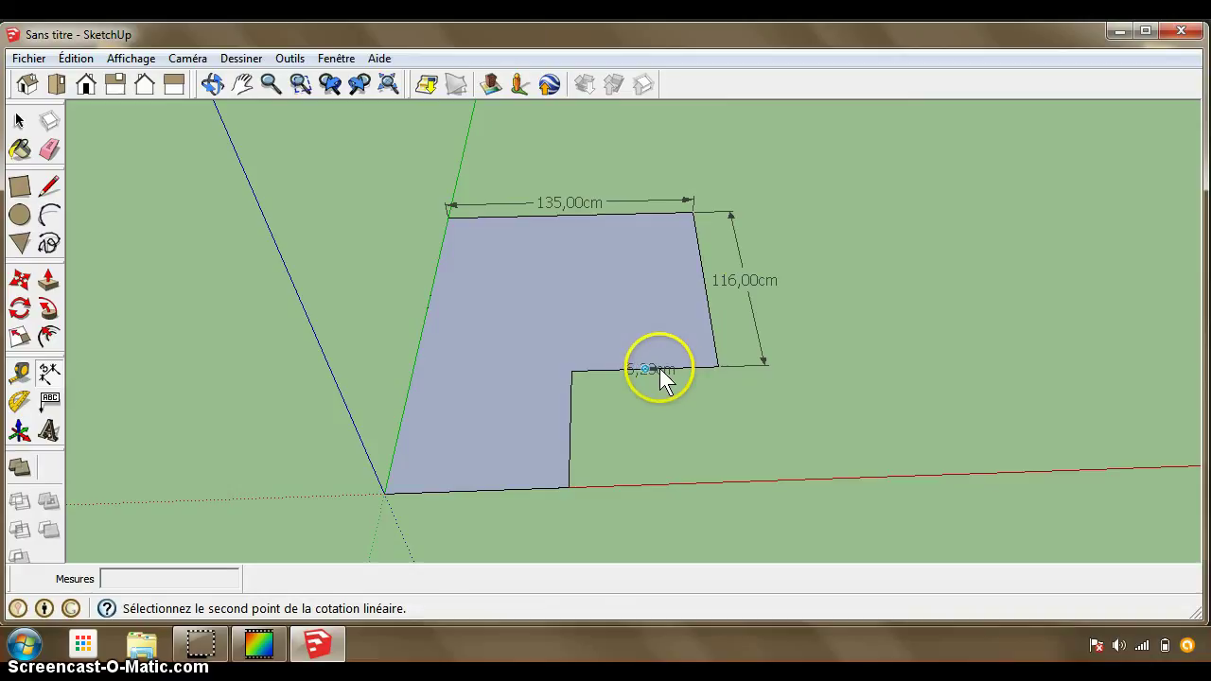
key("Escape")
left_click(675, 375)
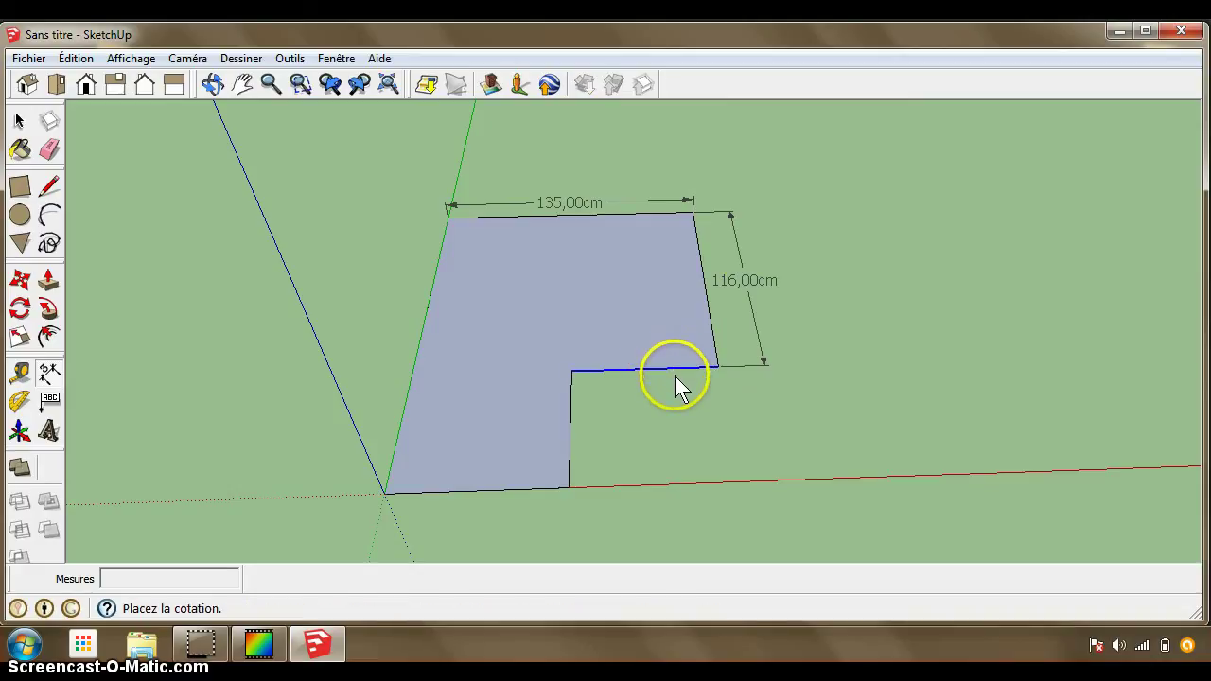
left_click(676, 387)
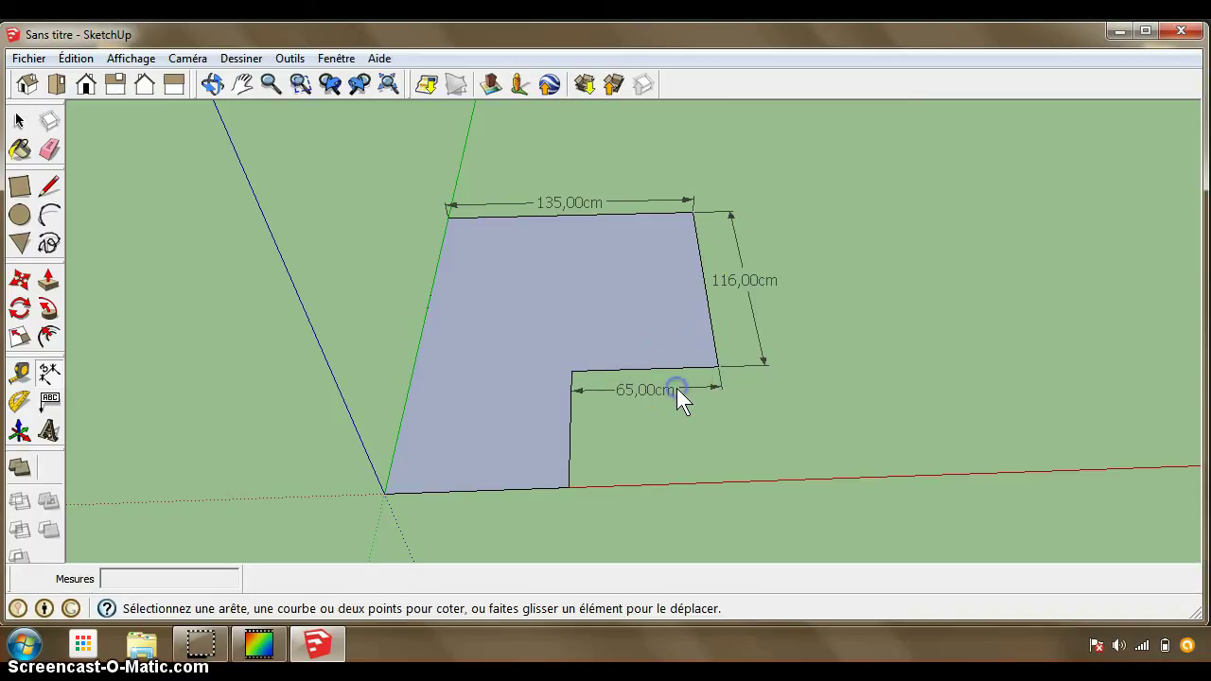
left_click(570, 446)
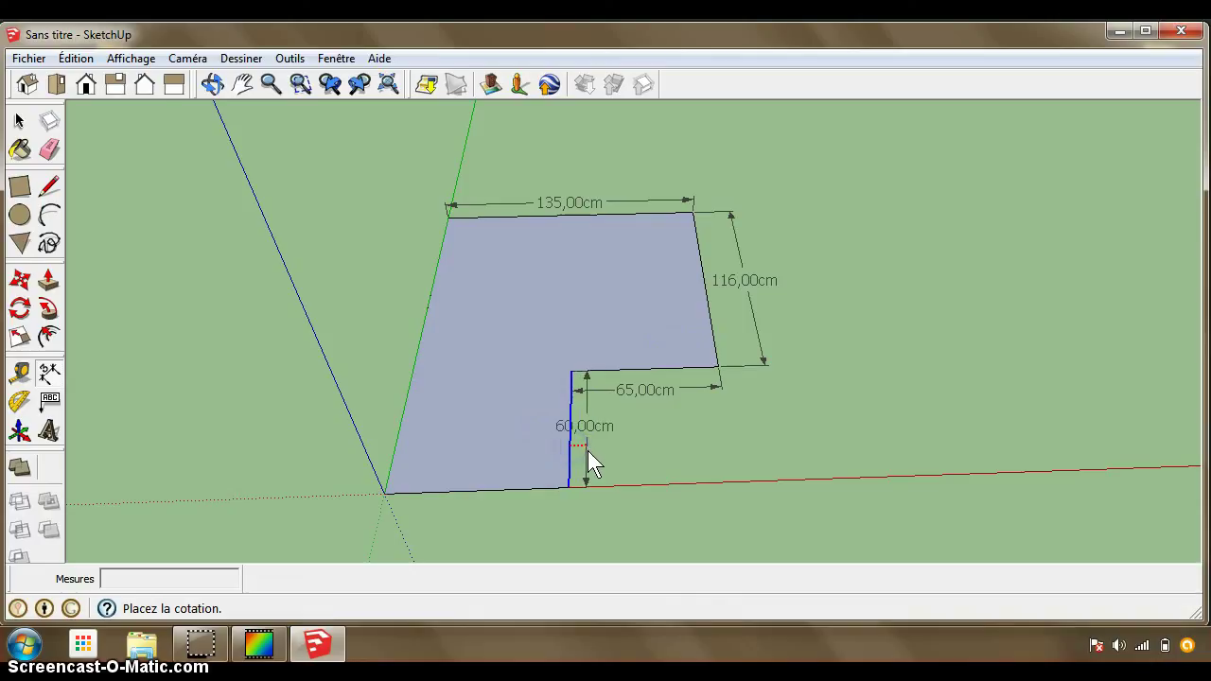
left_click(605, 451)
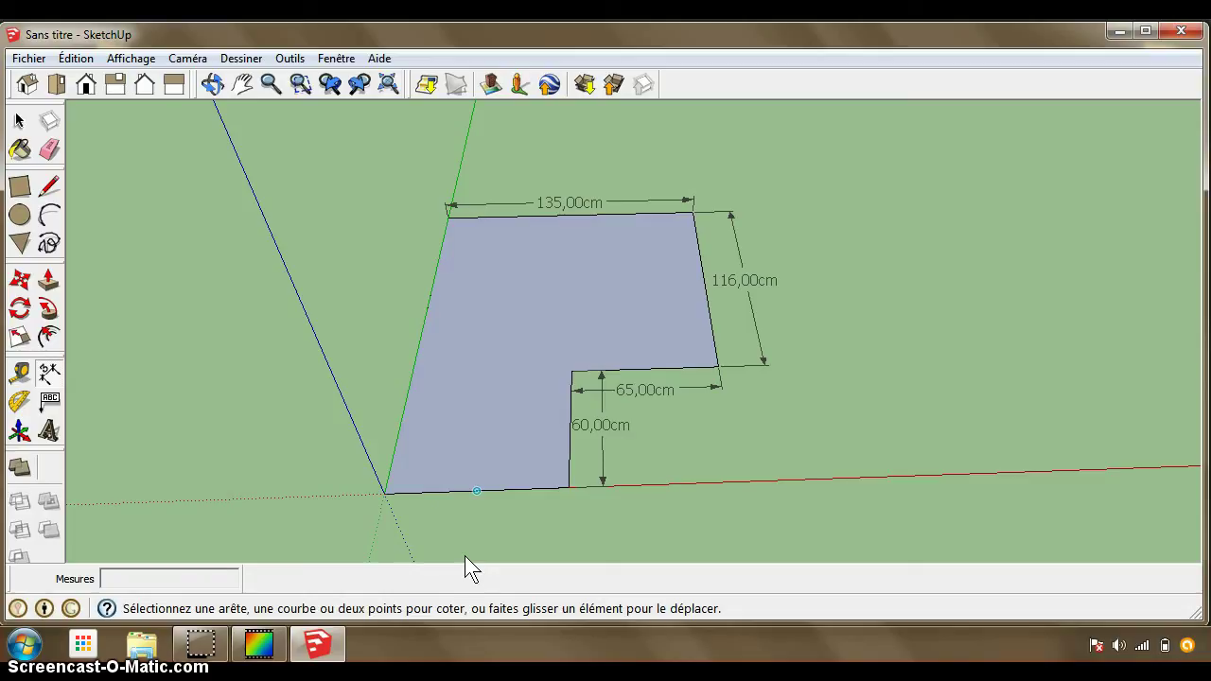
left_click(360, 480)
left_click(49, 339)
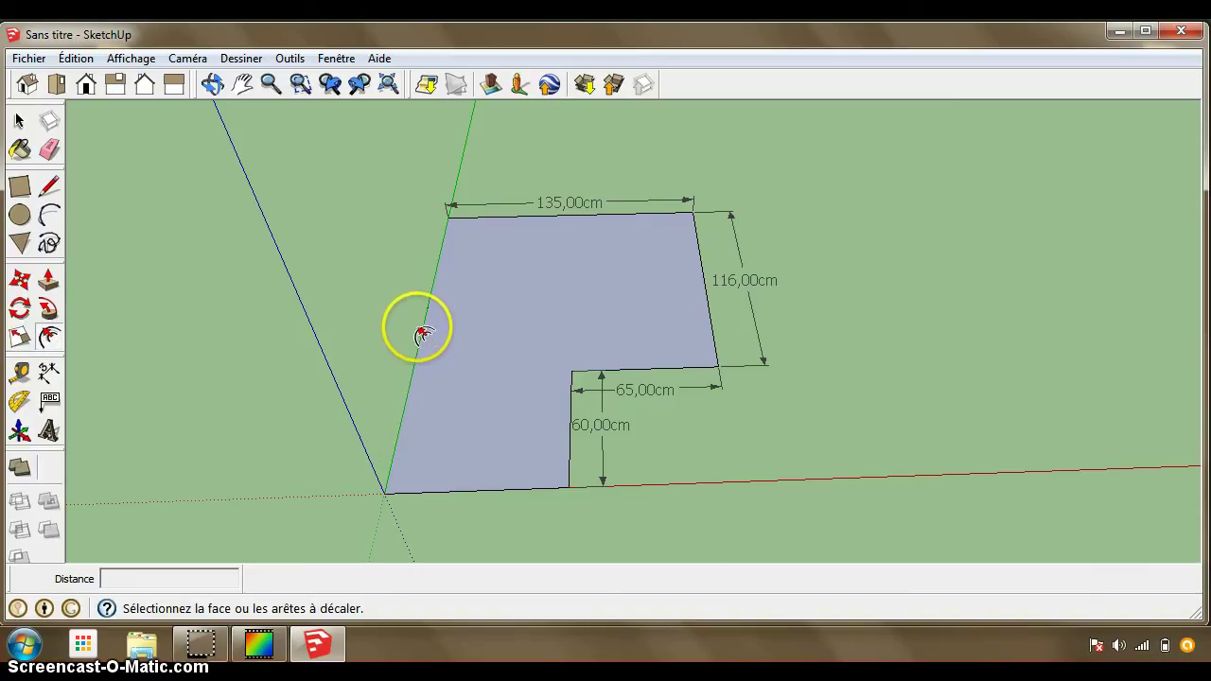
Offset the L-shaped floor outline 7 cm outward to form a thin wall band
left_click(421, 405)
left_click(445, 481)
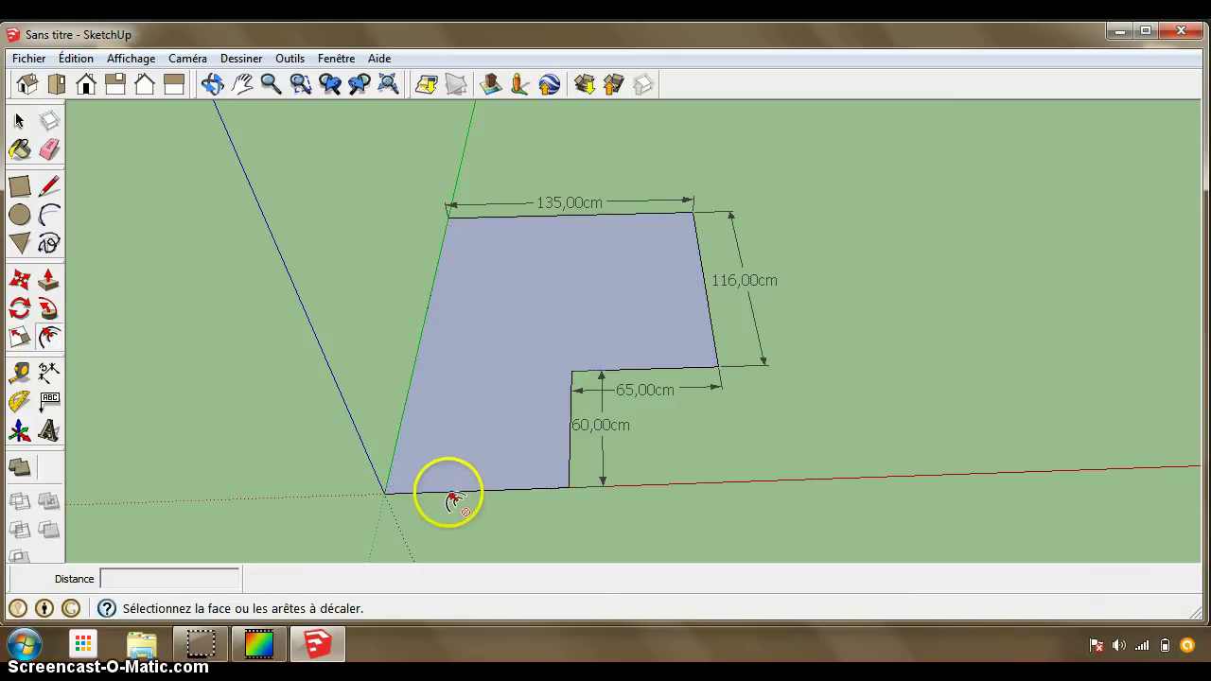
left_click(450, 493)
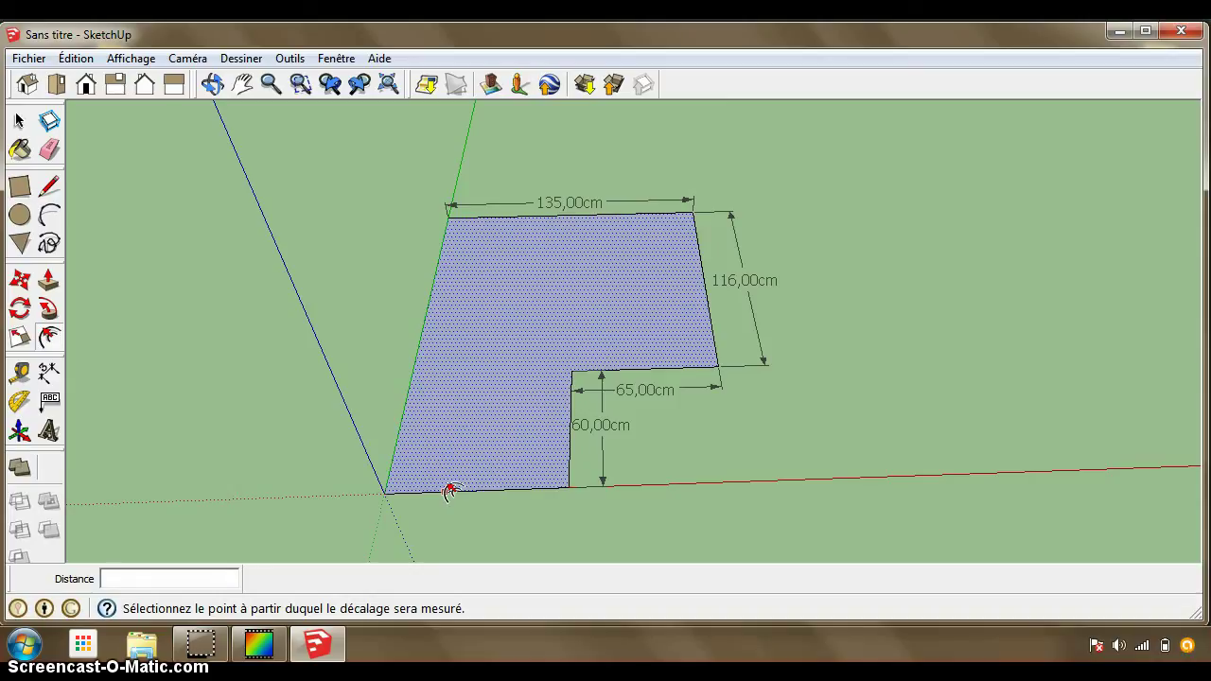
left_click(449, 490)
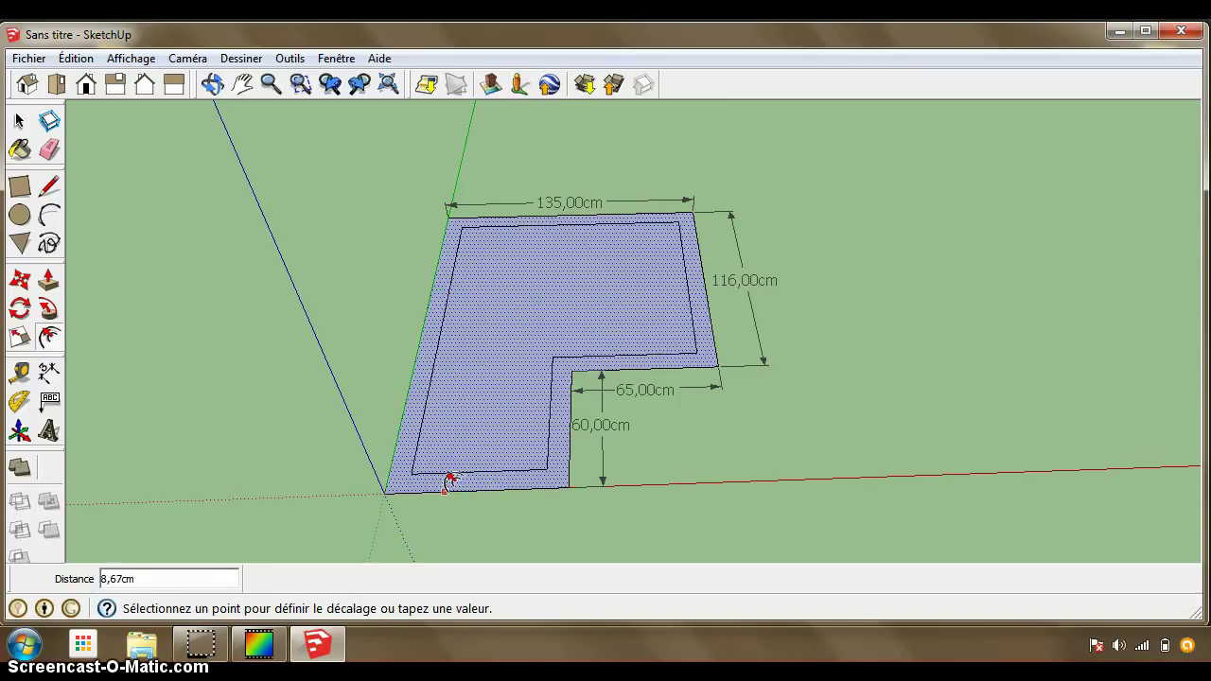
left_click_drag(451, 480, 456, 521)
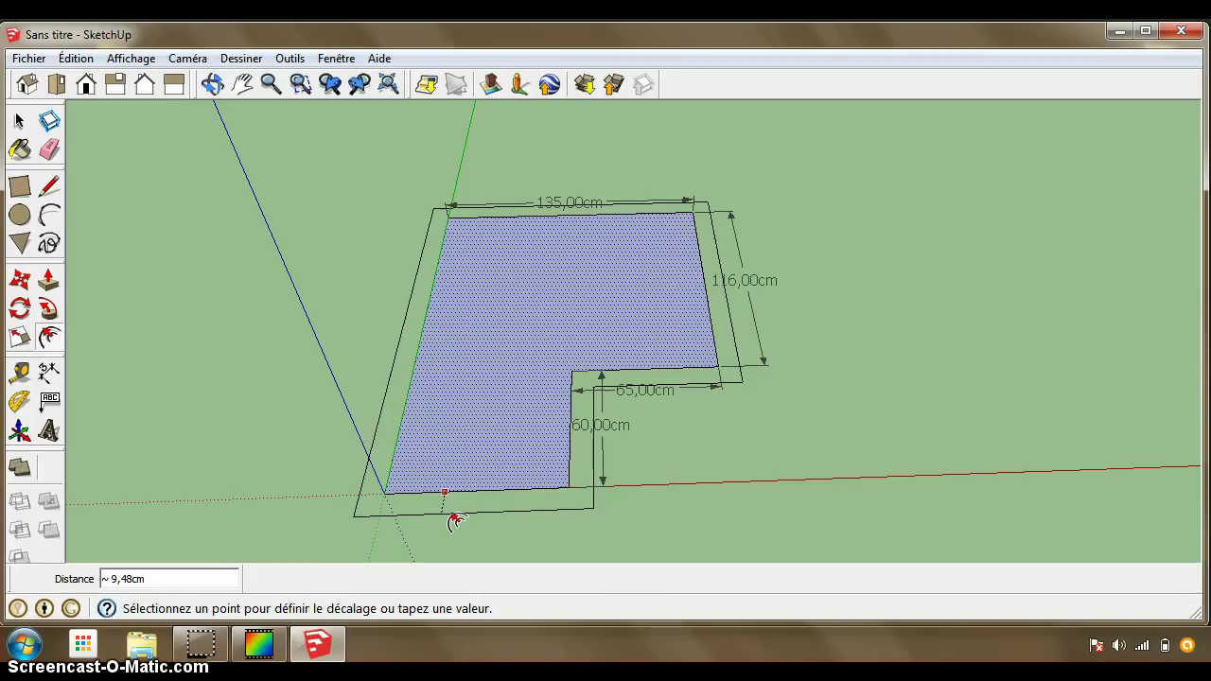
left_click_drag(456, 522, 456, 516)
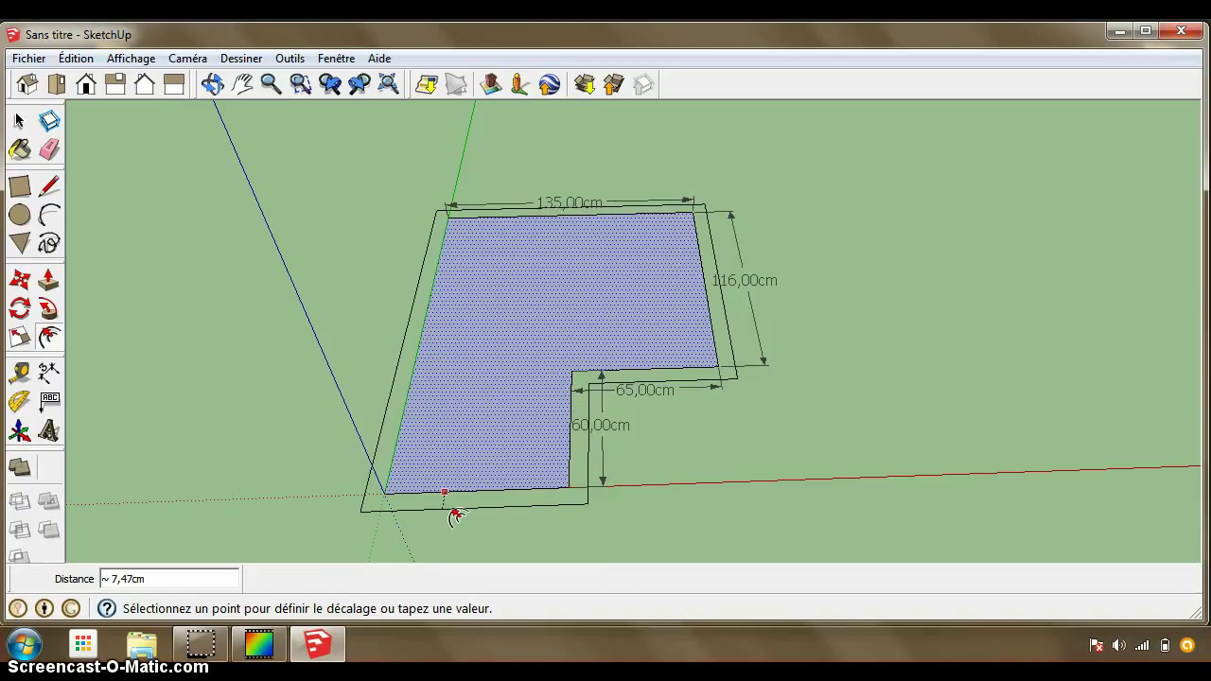
type("7")
key("Return")
left_click(454, 516)
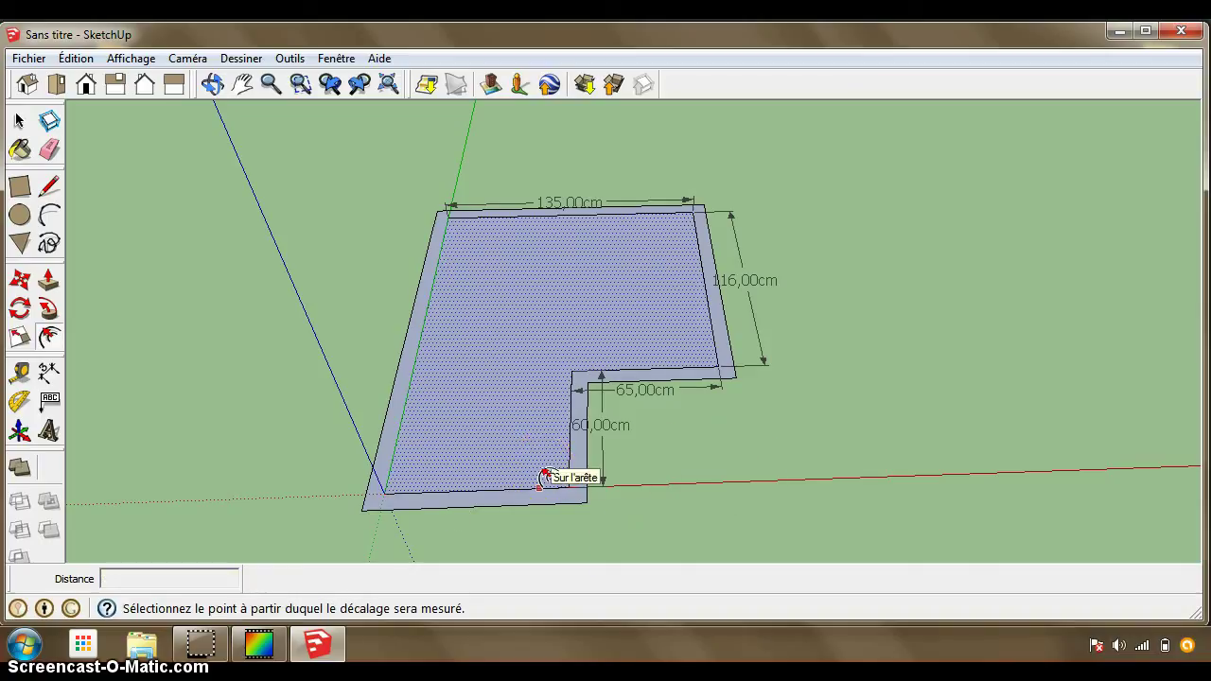
mouse_move(562, 514)
left_mouse_down()
mouse_move(556, 300)
mouse_move(419, 322)
left_mouse_up()
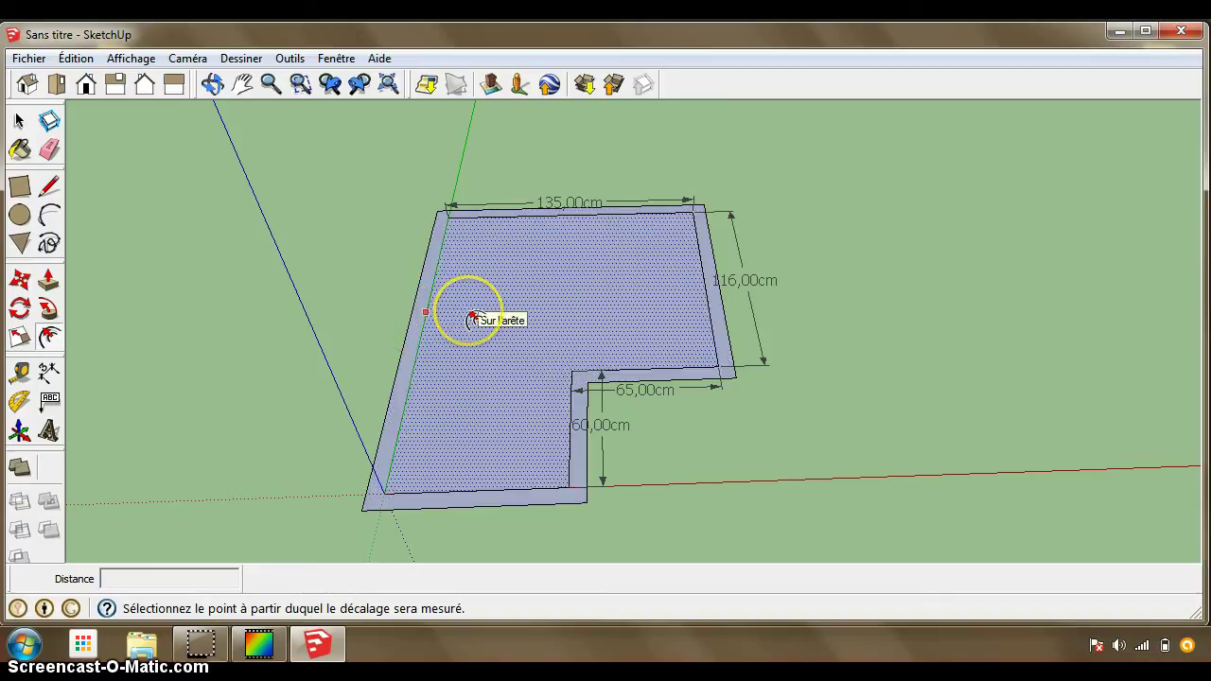
key("Escape")
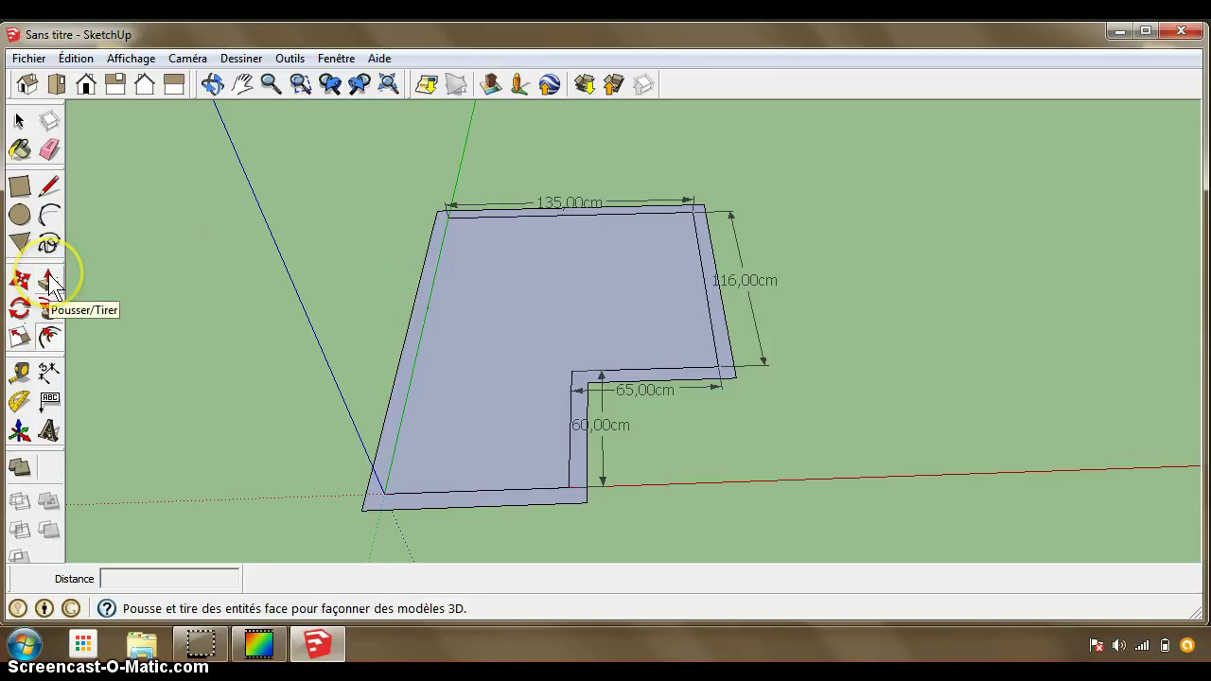
Push/Pull the outer wall strip up 220 cm to form the bathroom walls
left_click(50, 281)
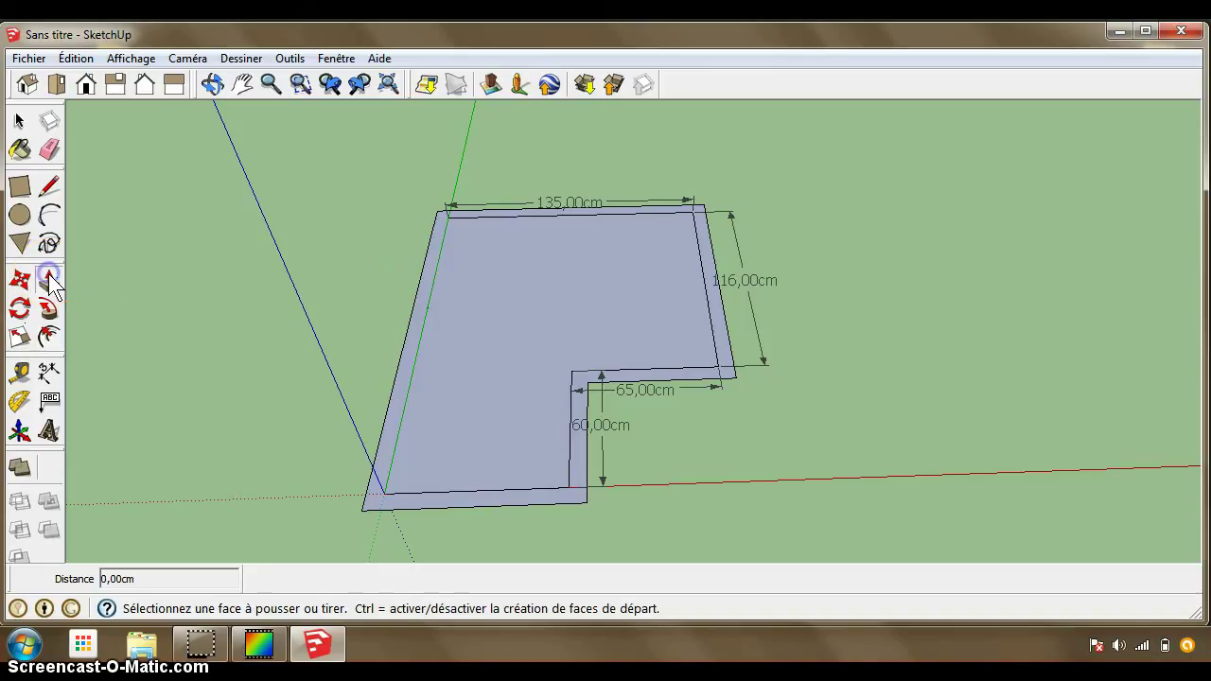
left_click(388, 393)
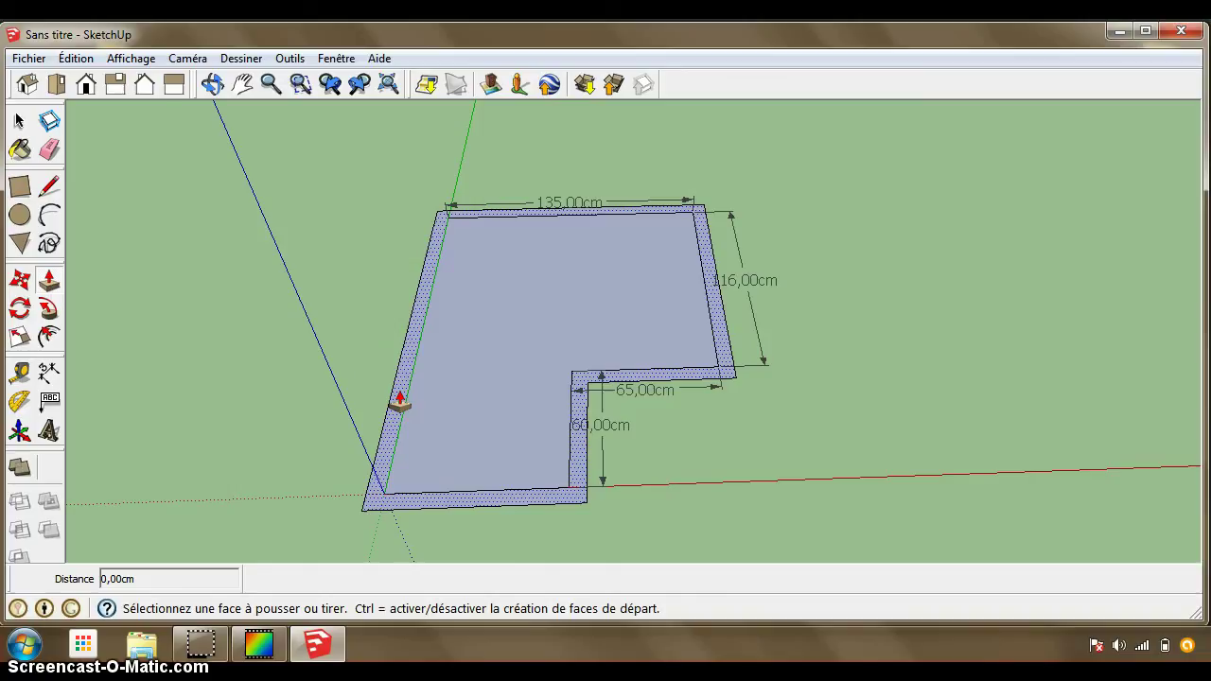
left_click(445, 399)
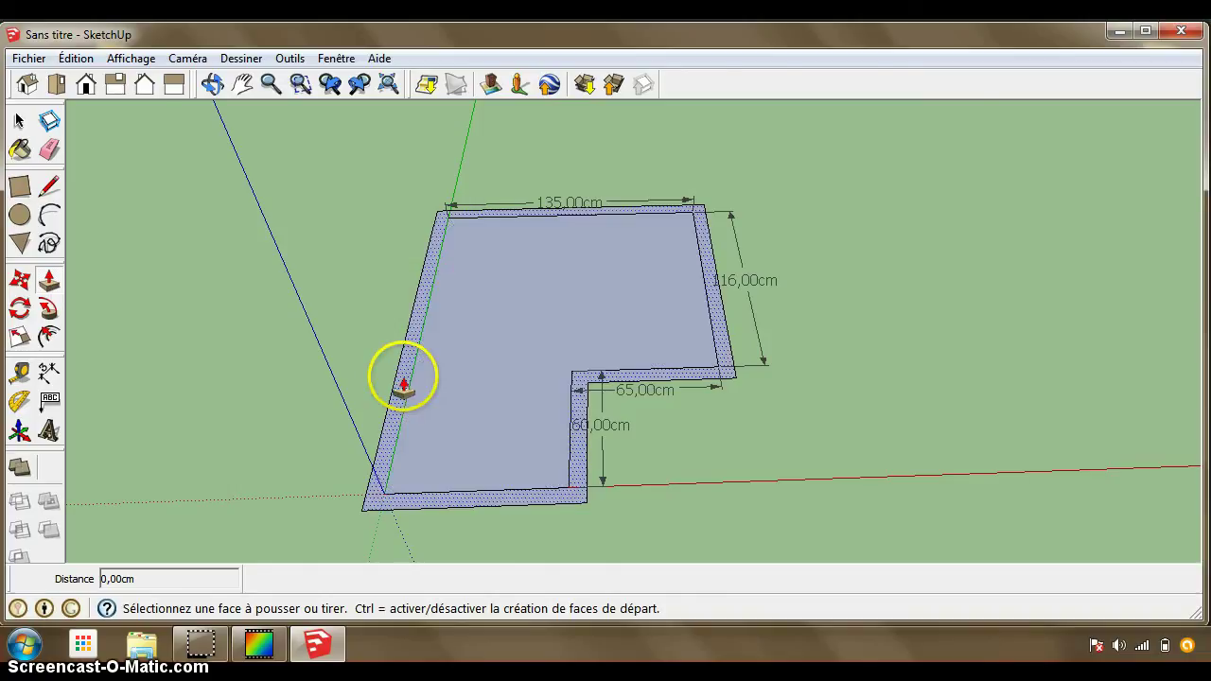
left_click_drag(403, 390, 404, 215)
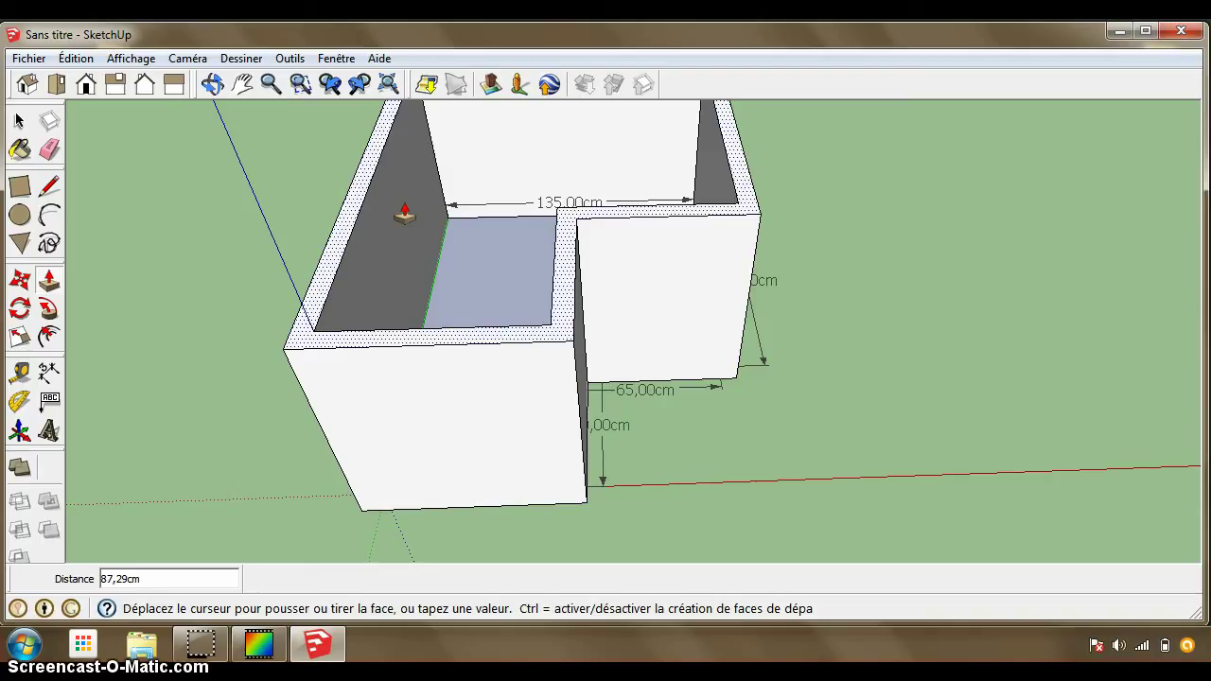
type("22")
key("BackSpace")
key("BackSpace")
key("BackSpace")
key("Return")
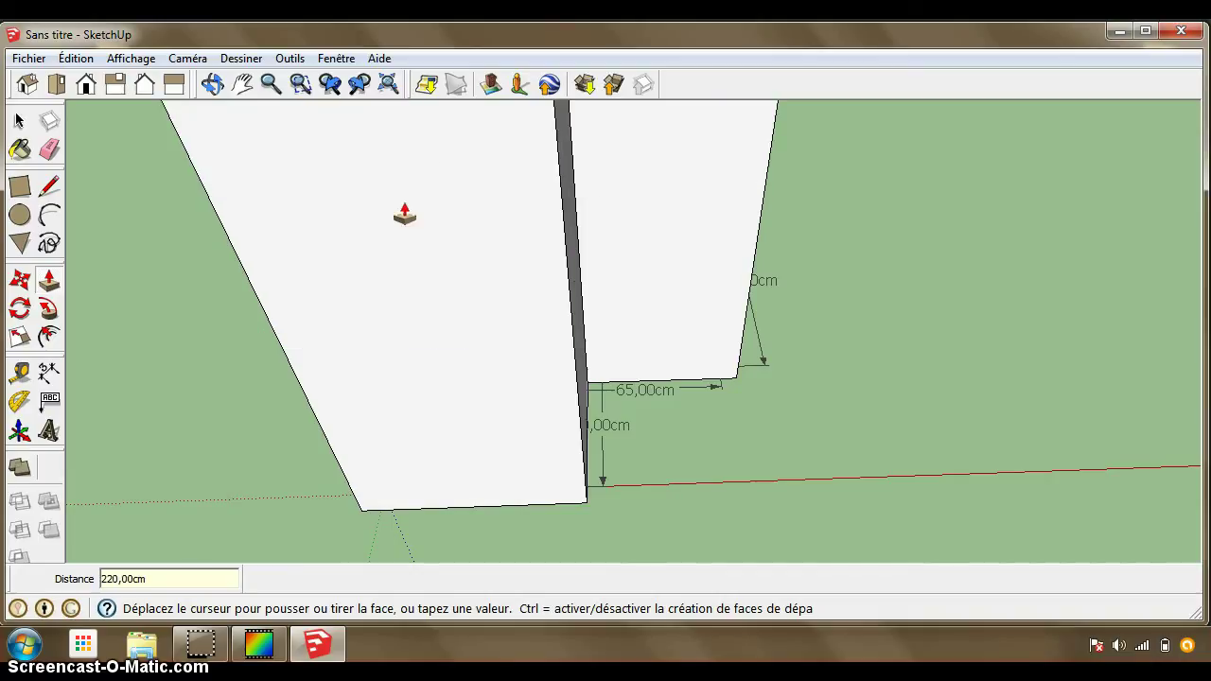
left_click(110, 269)
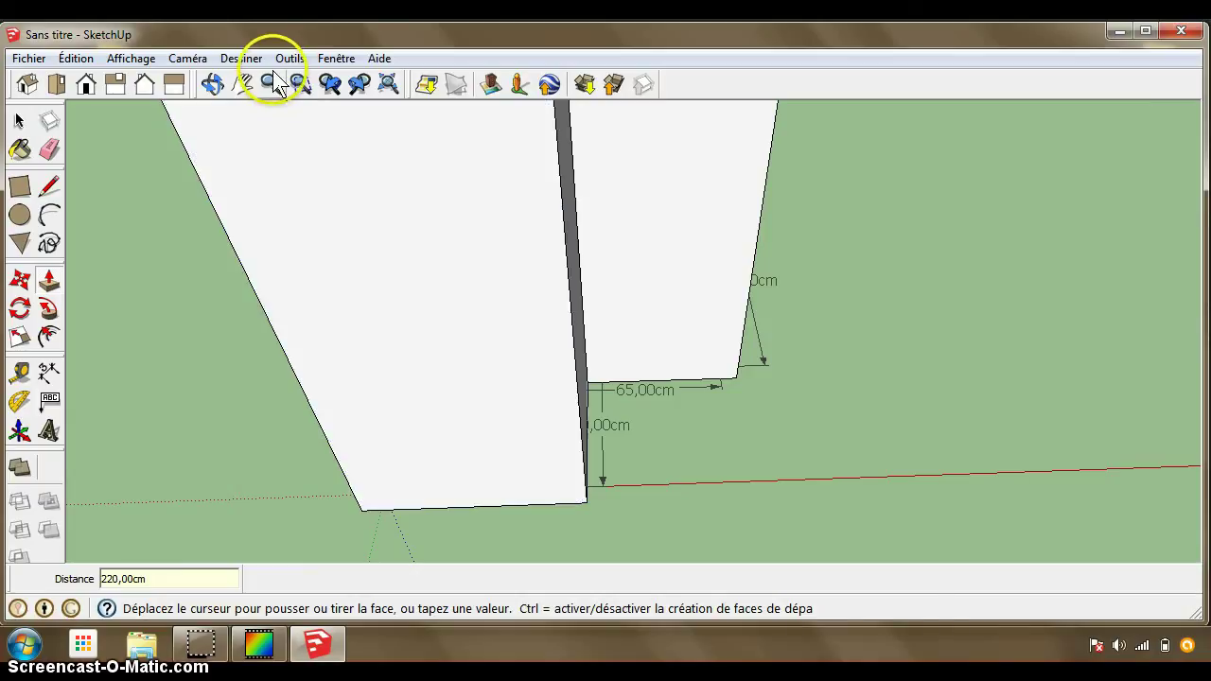
mouse_move(359, 162)
left_mouse_down()
mouse_move(369, 282)
mouse_move(414, 172)
left_mouse_up()
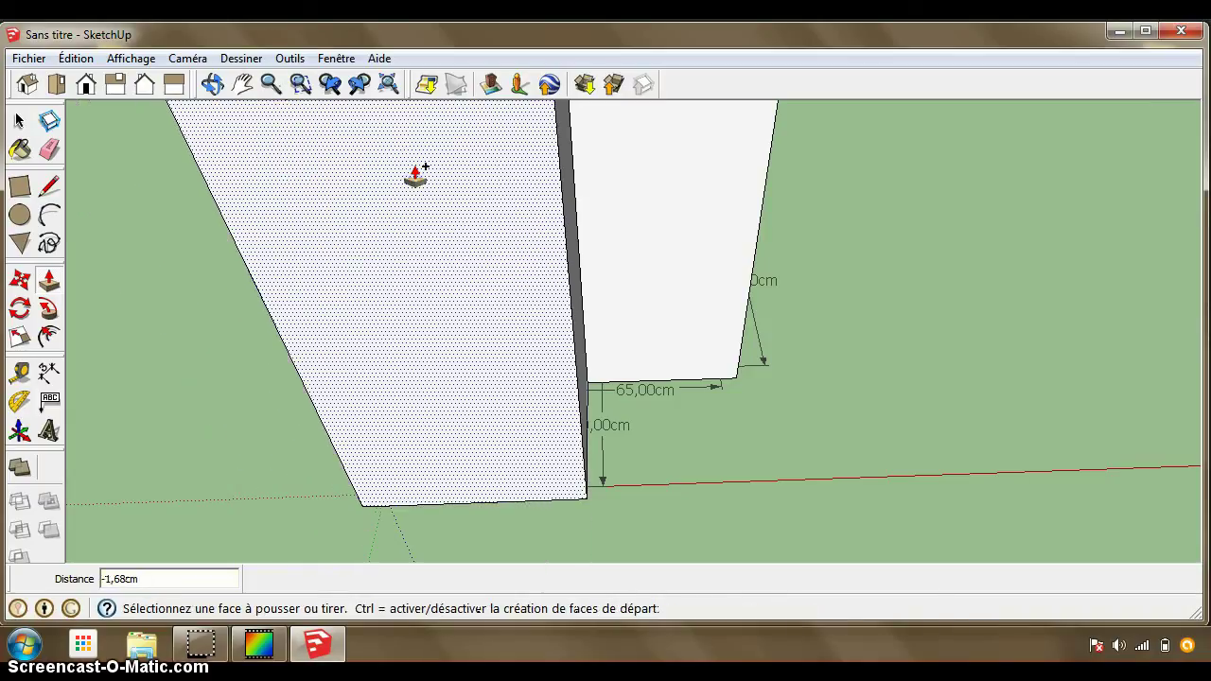
Zoom out, pan and orbit to look down into the whole walled L-shaped room
left_click(271, 84)
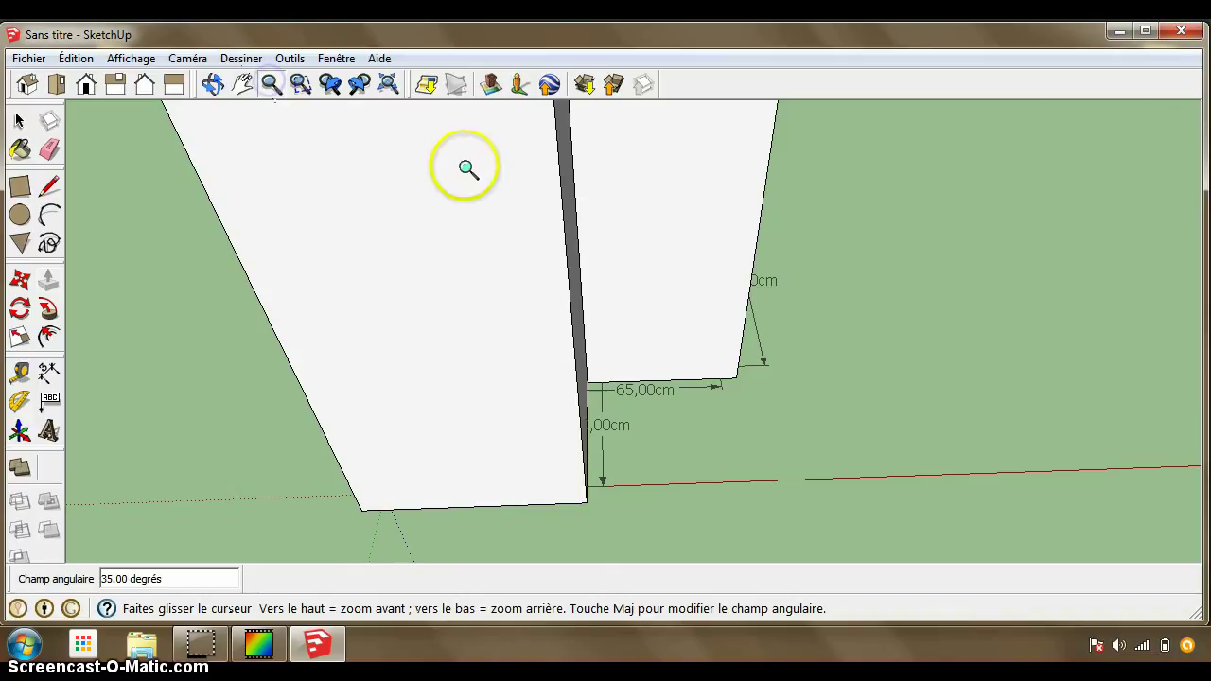
left_click_drag(468, 169, 440, 421)
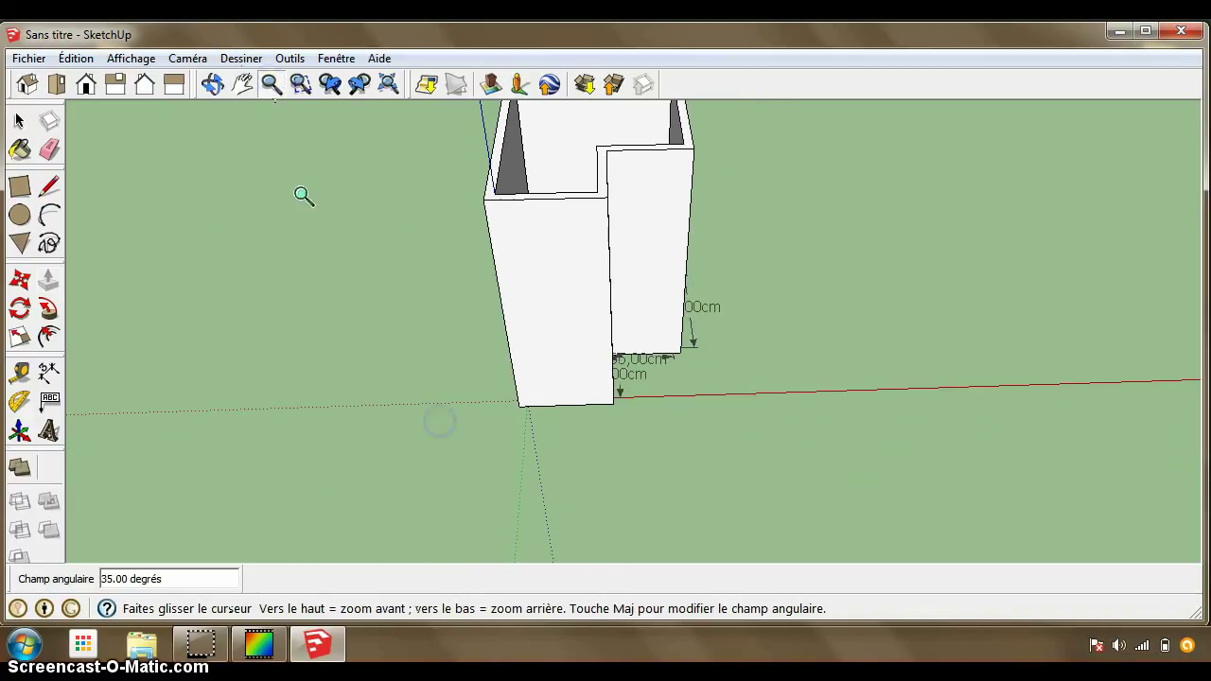
left_click(243, 85)
mouse_move(514, 115)
left_mouse_down()
mouse_move(516, 190)
mouse_move(454, 227)
left_mouse_up()
left_click(613, 179)
left_click(575, 478)
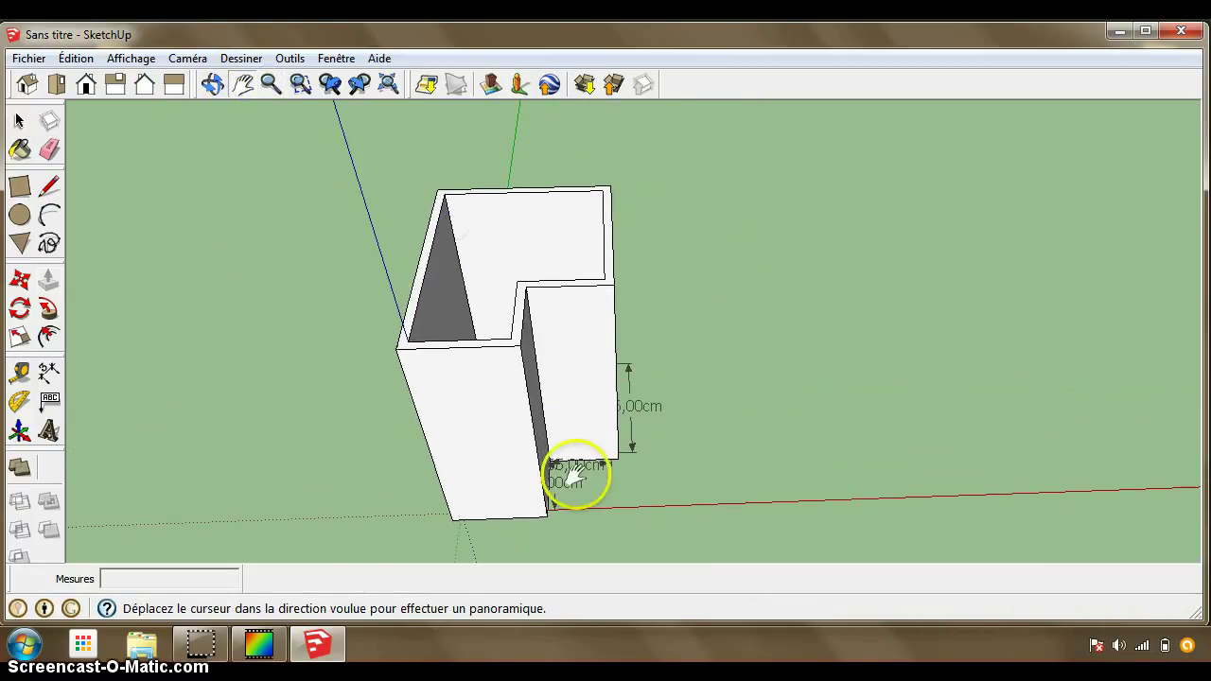
left_click(212, 84)
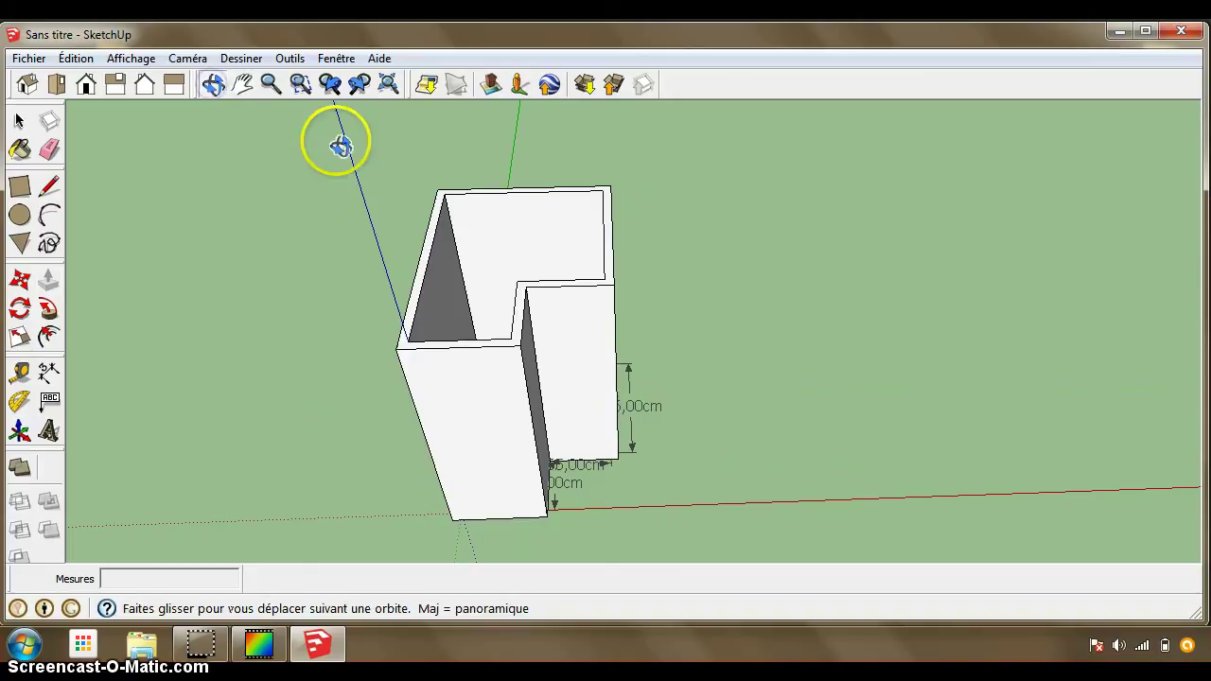
mouse_move(340, 144)
left_mouse_down()
mouse_move(607, 348)
mouse_move(681, 368)
mouse_move(487, 283)
mouse_move(463, 287)
mouse_move(344, 240)
mouse_move(322, 209)
mouse_move(289, 208)
left_mouse_up()
Erase the dimension labels at the bottom wall corner, beside the right wall and near the inner corner
left_click(50, 149)
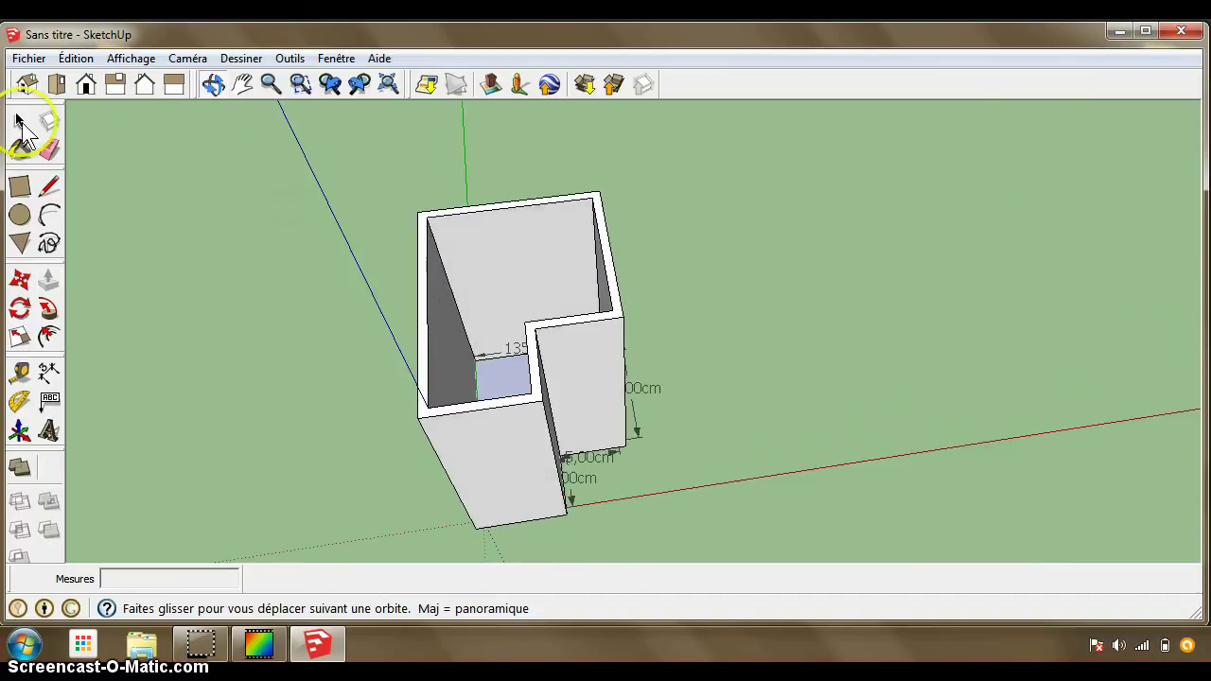
left_click(573, 476)
left_click(596, 456)
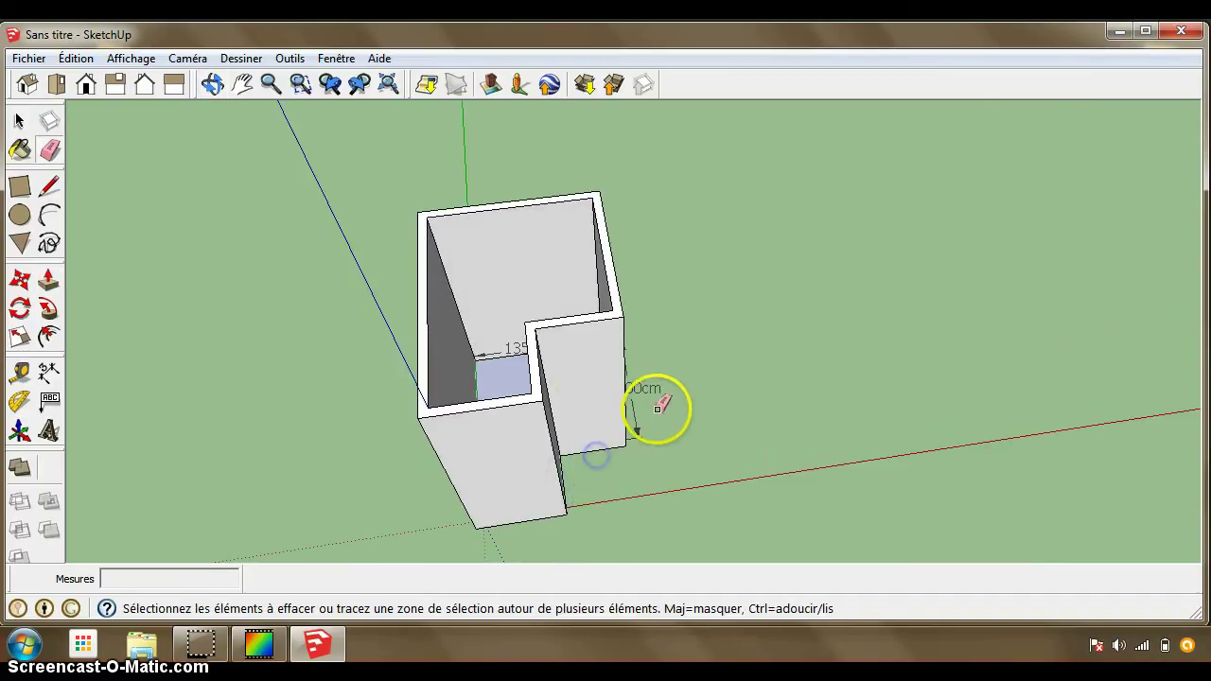
left_click(638, 390)
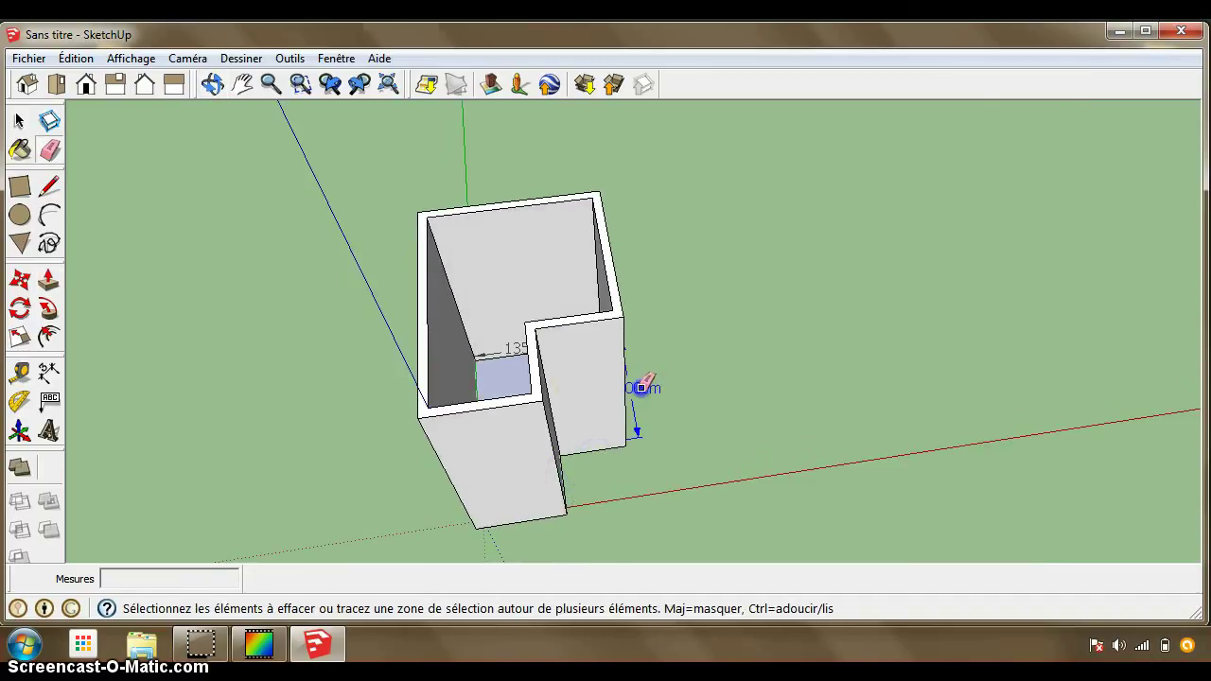
left_click(512, 347)
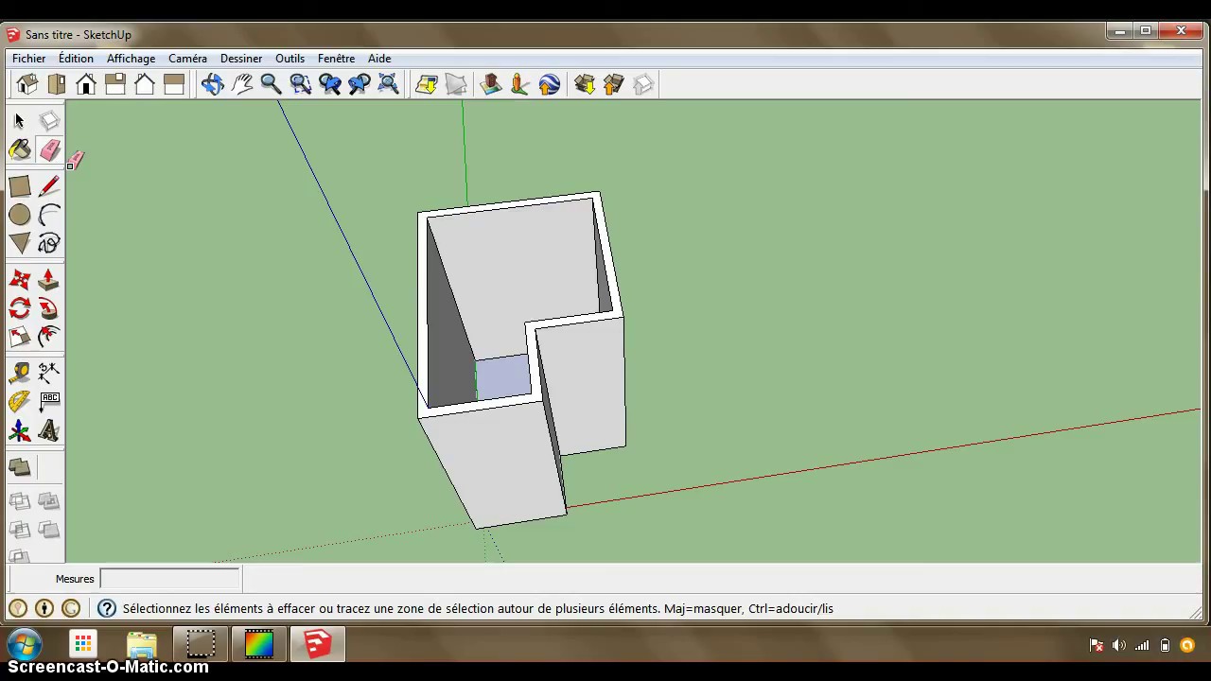
left_click(295, 30)
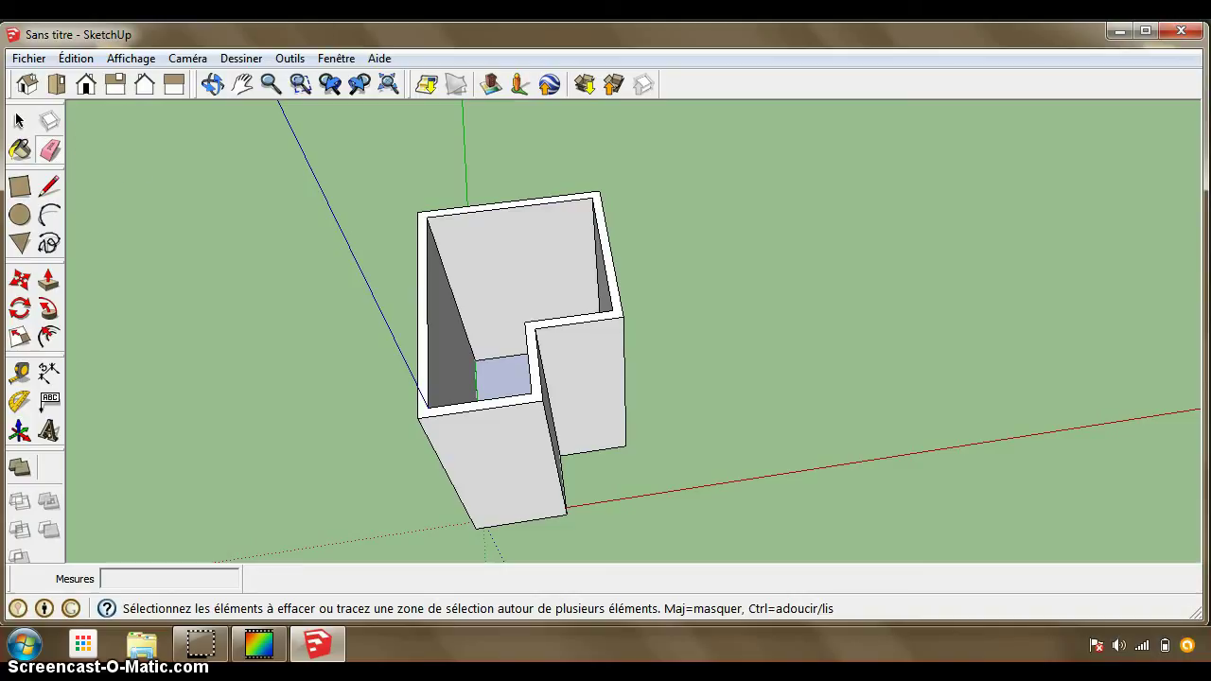